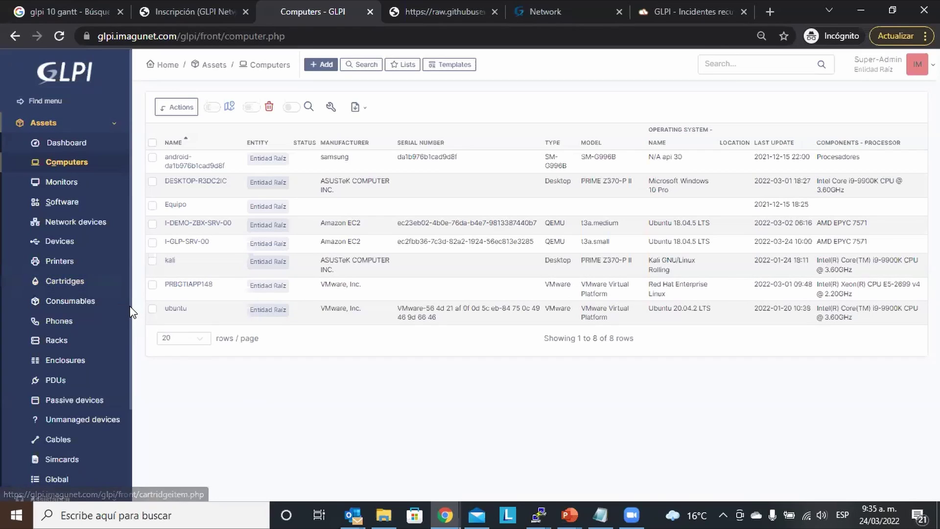
# Step: Collapse the navigation menu and open the Assistance ticket list
pyautogui.scroll(-3, 130, 386)
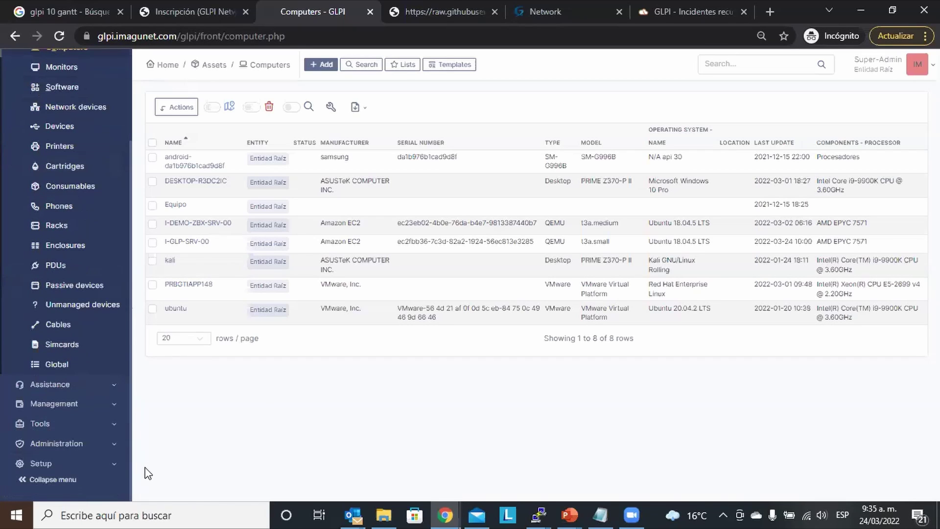
pyautogui.click(64, 480)
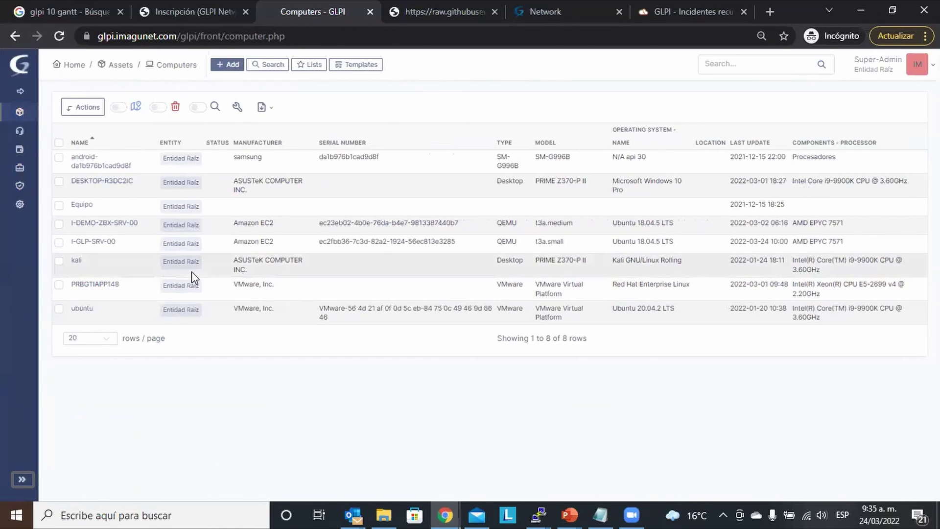
pyautogui.moveTo(21, 211)
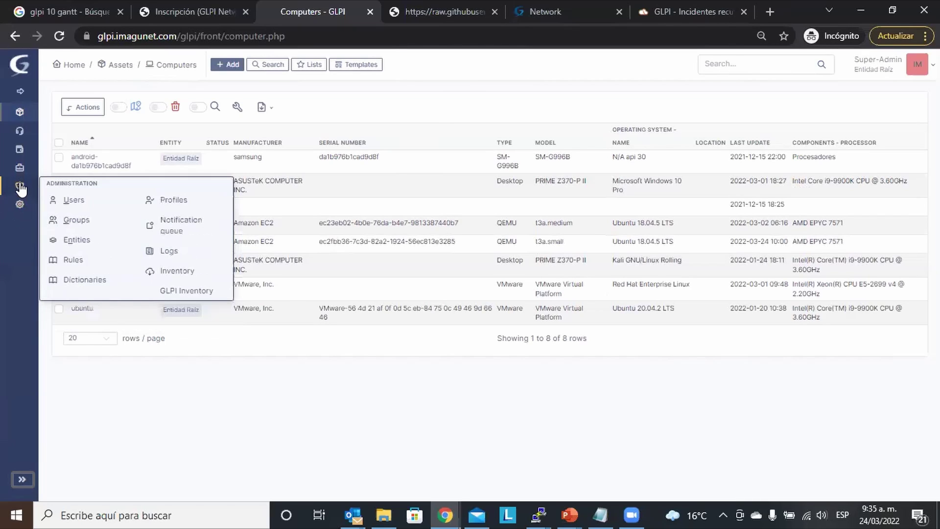
pyautogui.moveTo(22, 116)
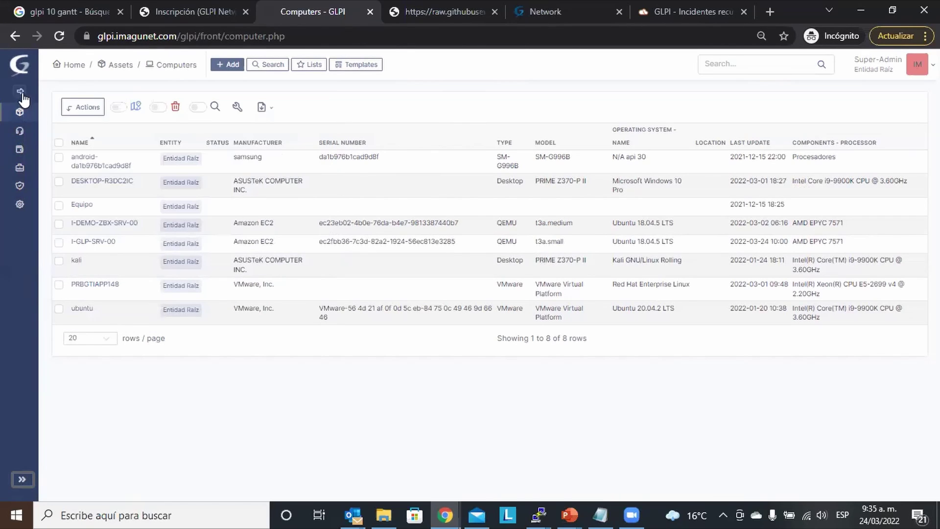
pyautogui.moveTo(22, 151)
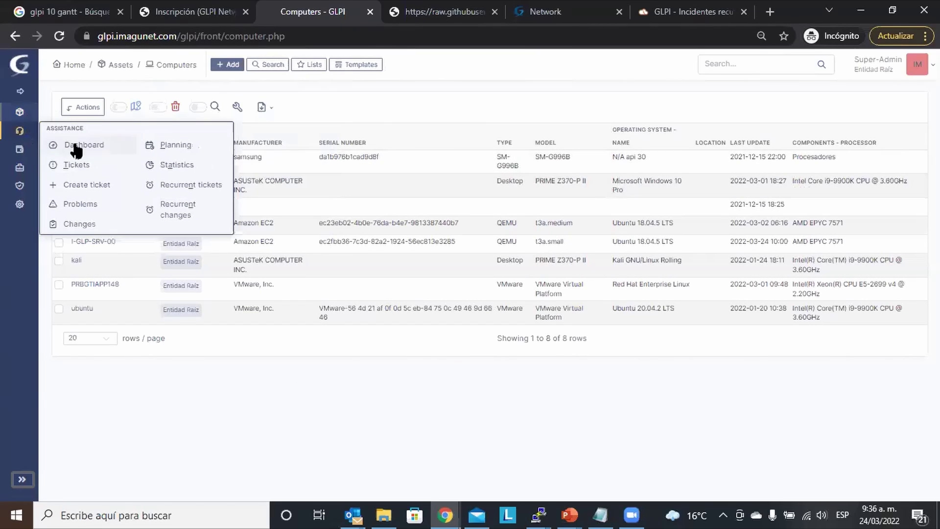
pyautogui.click(76, 165)
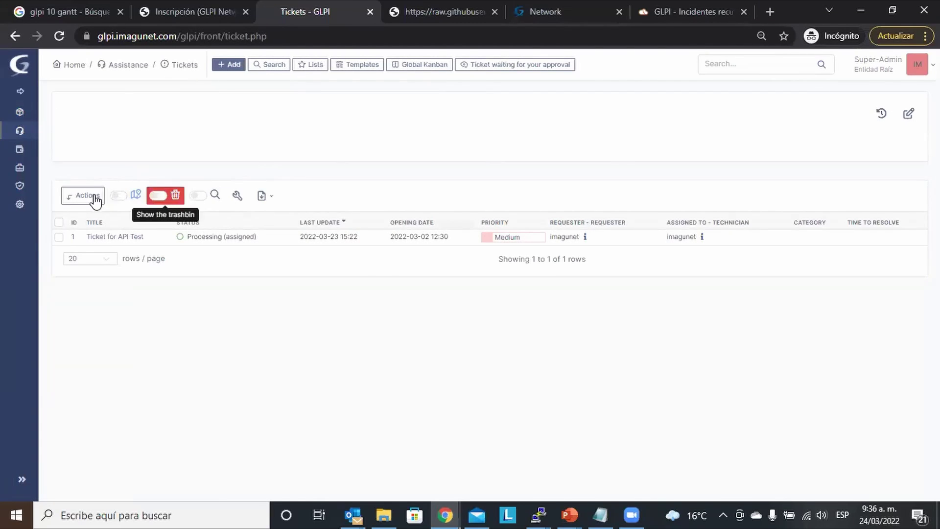
# Step: Show the ticket search criteria and add an AND rule requiring Items seen to contain "API"
pyautogui.click(207, 201)
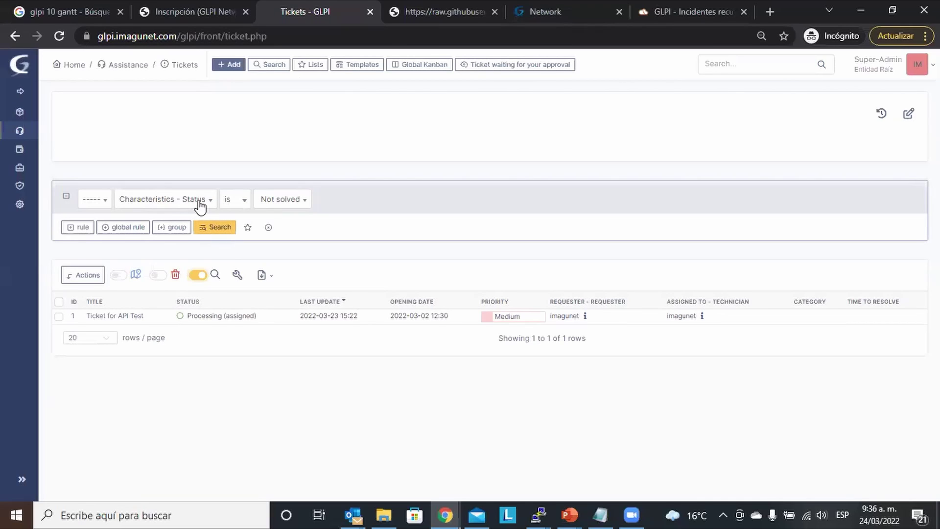
pyautogui.click(79, 228)
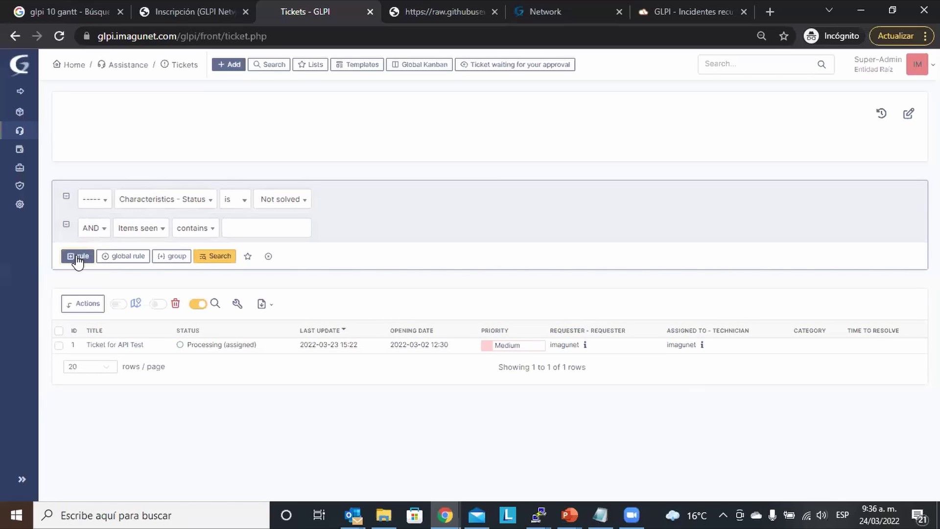
pyautogui.click(247, 228)
pyautogui.write('dssgds')
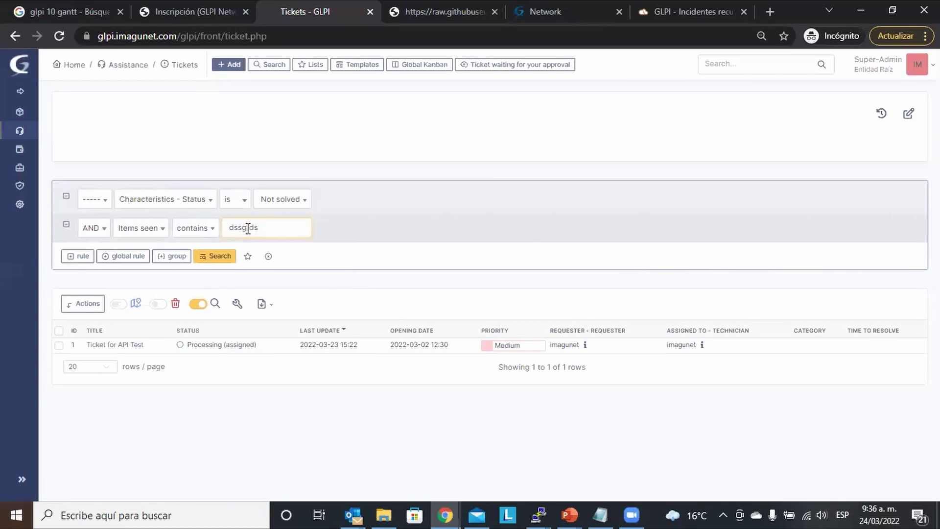
pyautogui.press('BackSpace')
pyautogui.press('BackSpace')
pyautogui.press('BackSpace')
pyautogui.press('BackSpace')
pyautogui.press('BackSpace')
pyautogui.press('BackSpace')
pyautogui.write('API')
# Step: Search the tickets with an additional AND rule requiring Title to contain "Ticket", and hide the search criteria
pyautogui.click(76, 255)
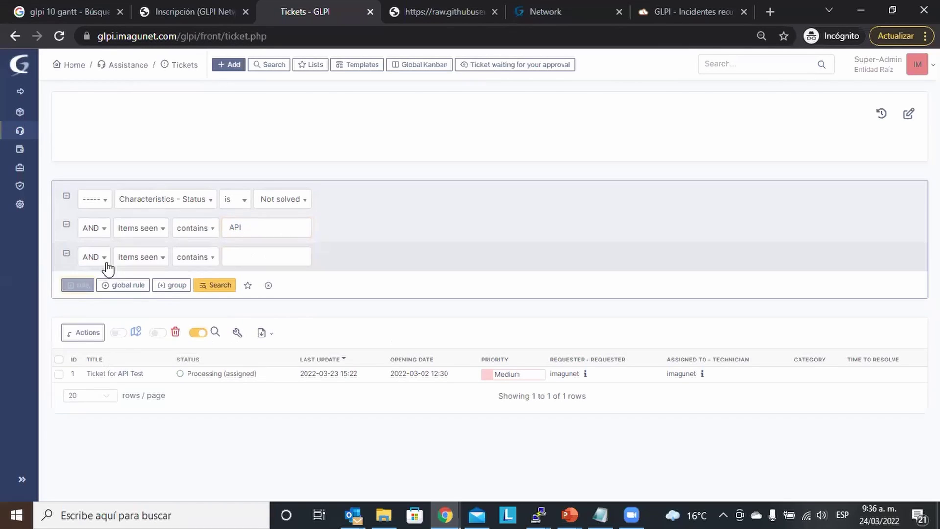
pyautogui.click(253, 259)
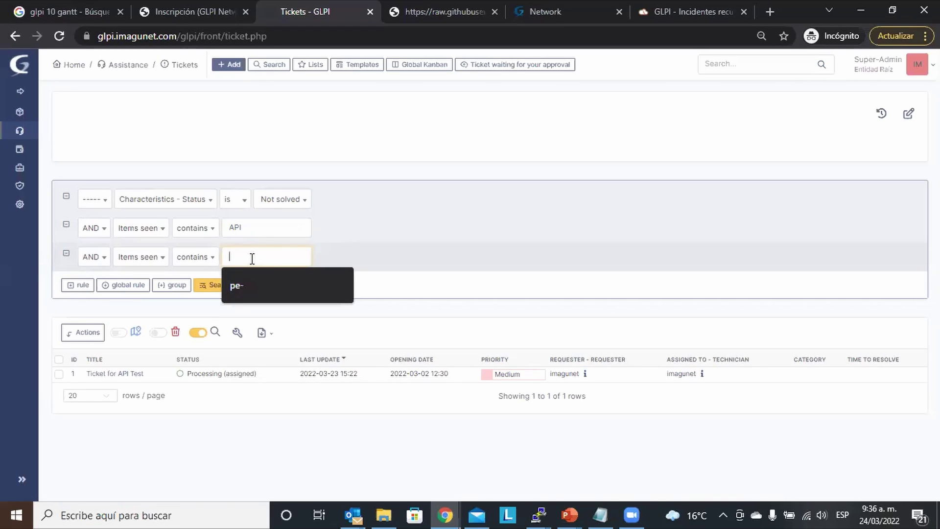
pyautogui.click(153, 256)
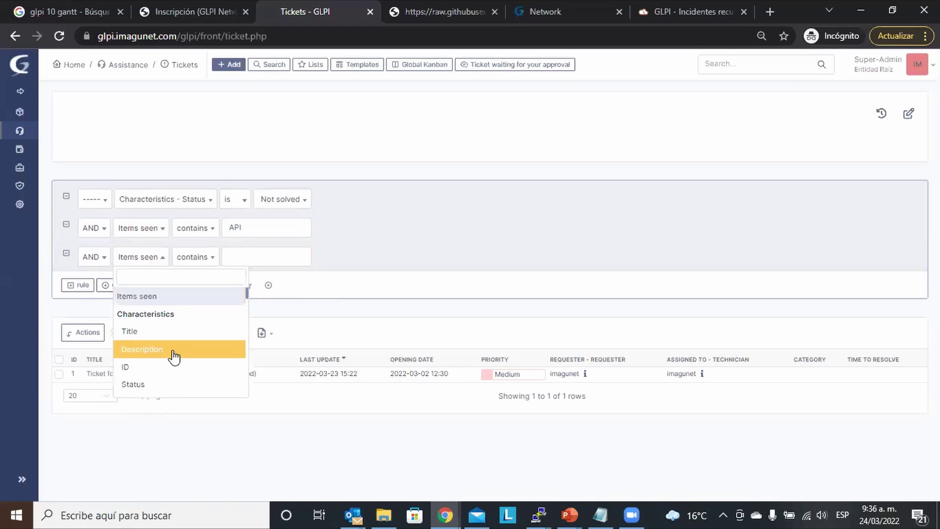
pyautogui.click(176, 333)
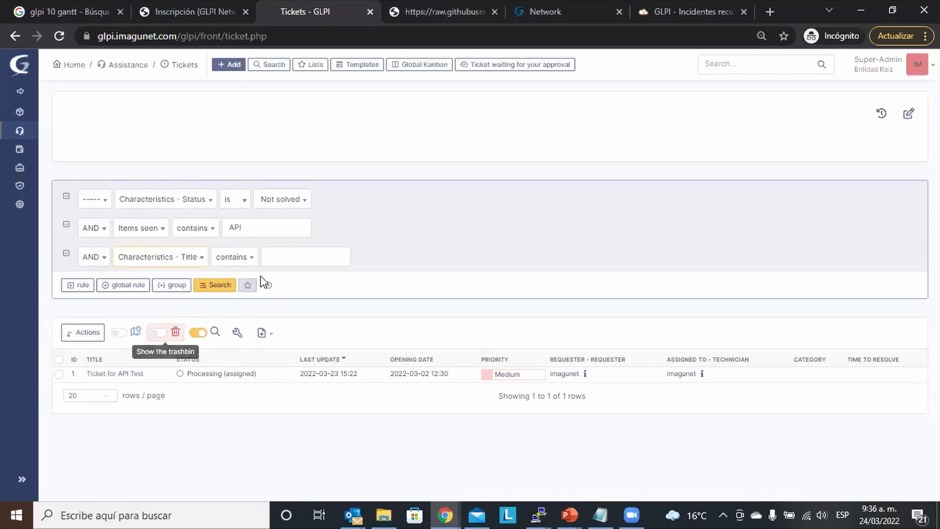
pyautogui.click(297, 255)
pyautogui.write('Ticket')
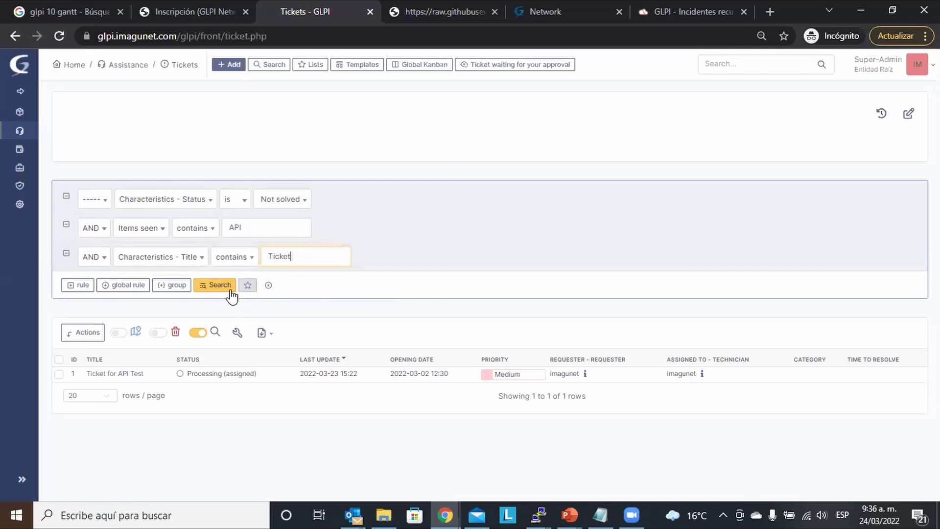
pyautogui.click(218, 286)
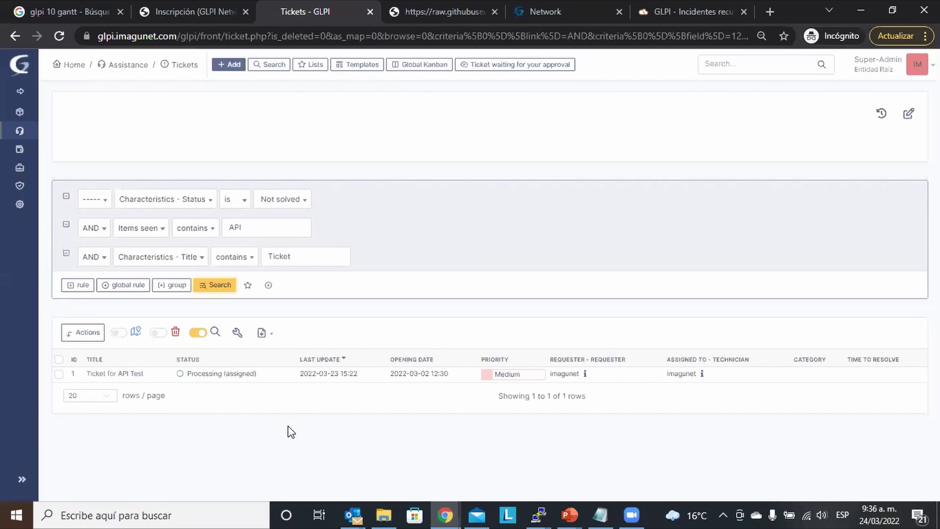
pyautogui.click(208, 334)
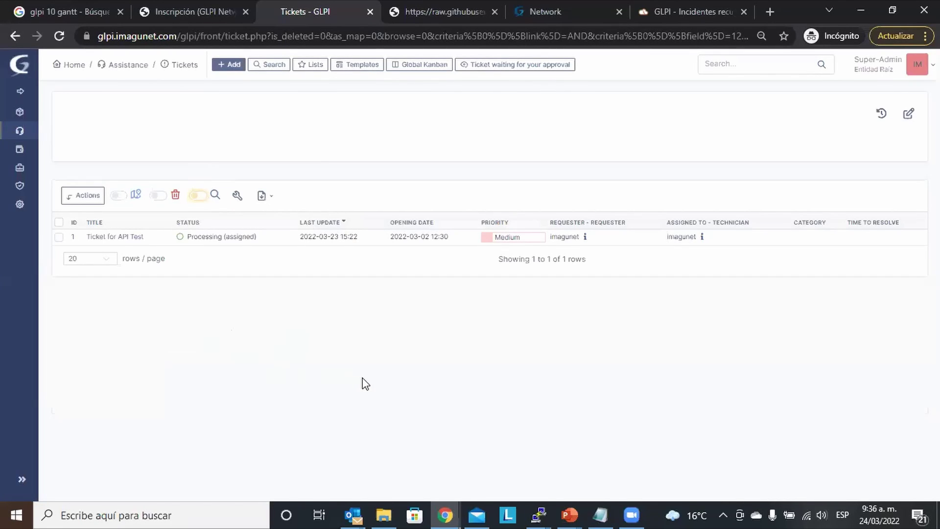
# Step: View the saved ticket searches and the global Kanban board, and return to the ticket list
pyautogui.click(310, 65)
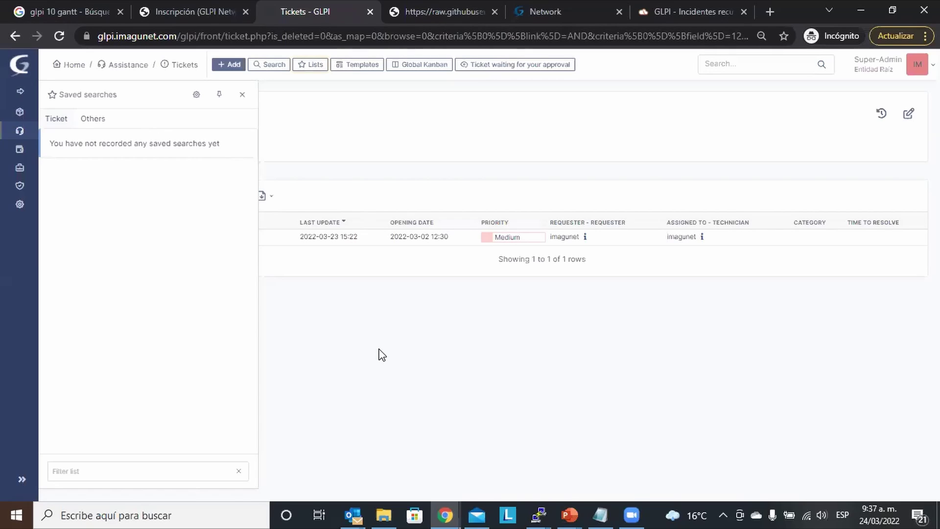
pyautogui.click(243, 95)
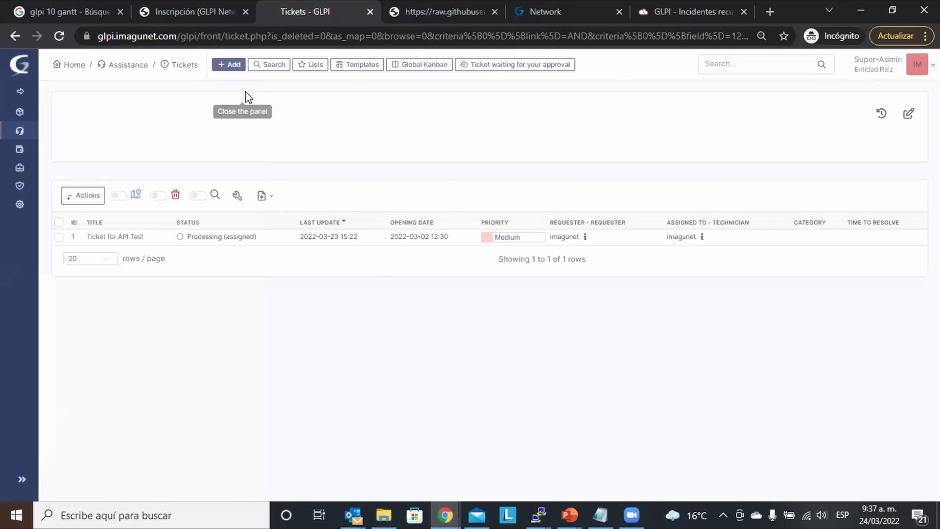
pyautogui.click(425, 67)
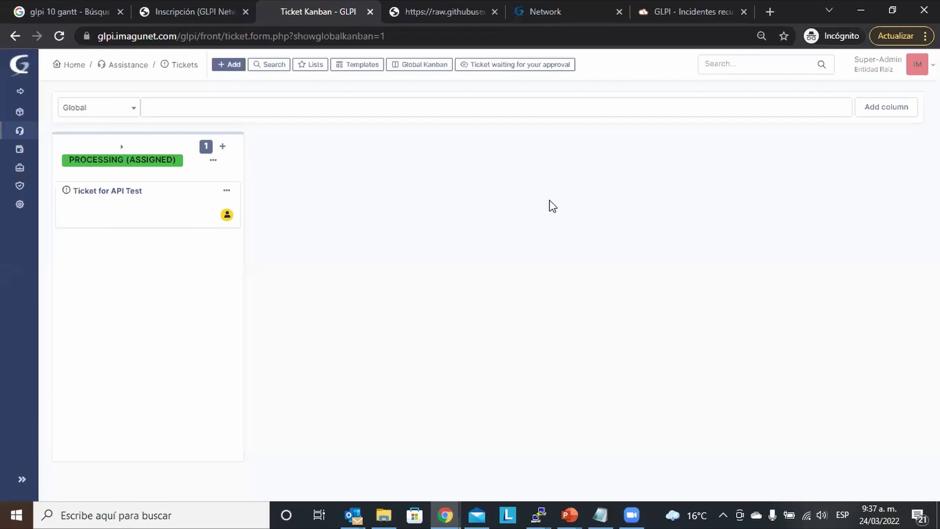
pyautogui.click(126, 67)
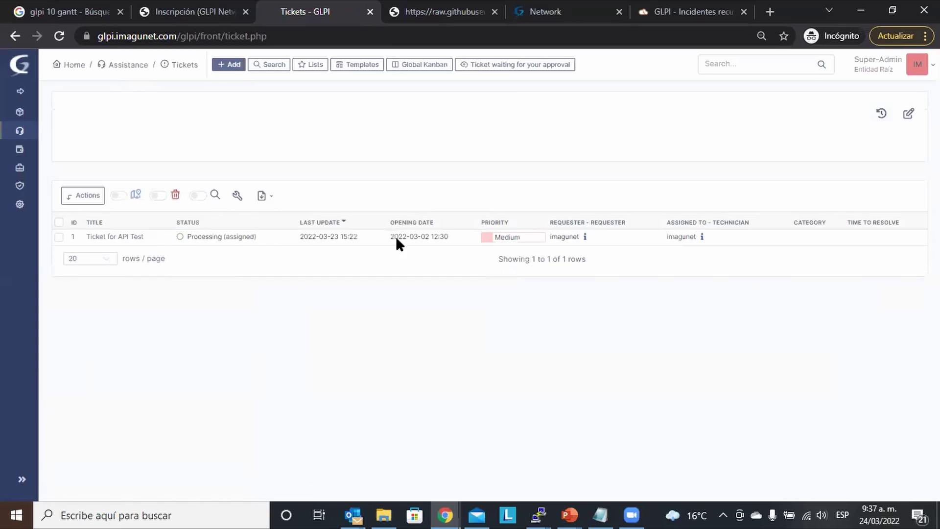
# Step: Open the ticket "Ticket for API Test" and examine its properties, actors, items, service levels and linked tickets
pyautogui.click(123, 237)
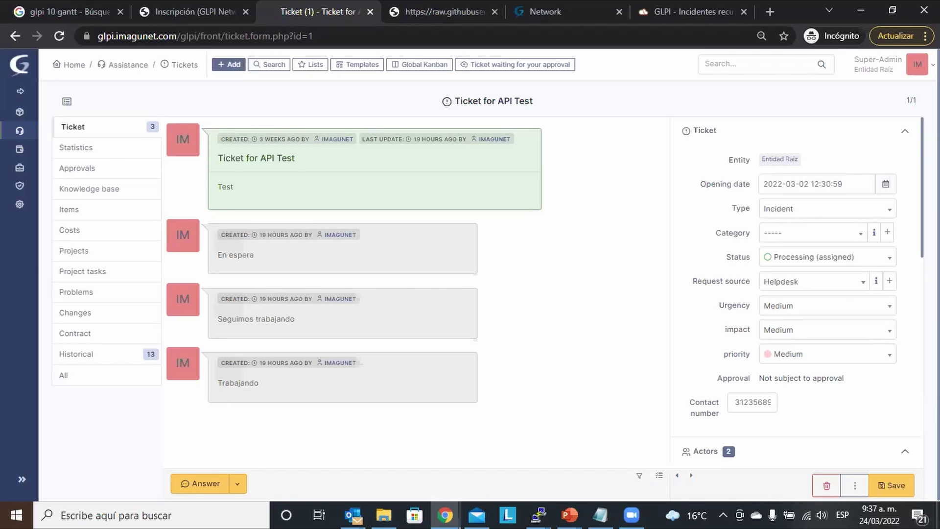
pyautogui.scroll(-9, 797, 292)
pyautogui.scroll(-2, 797, 292)
pyautogui.scroll(3, 797, 292)
pyautogui.scroll(-3, 797, 292)
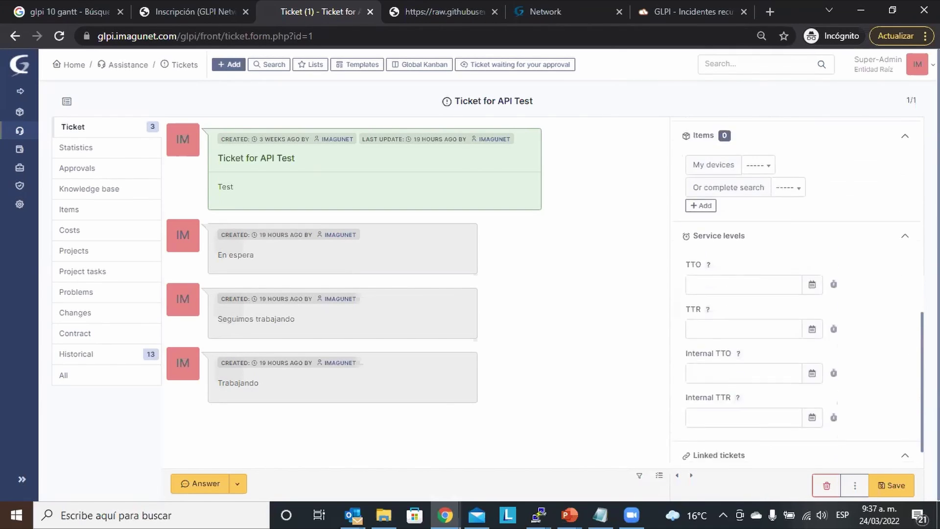
pyautogui.scroll(-1, 797, 292)
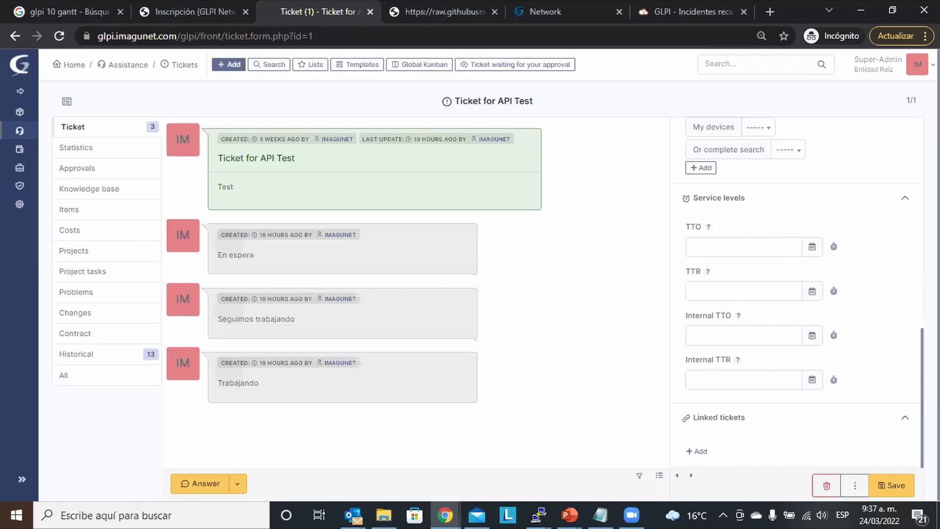
pyautogui.scroll(4, 759, 268)
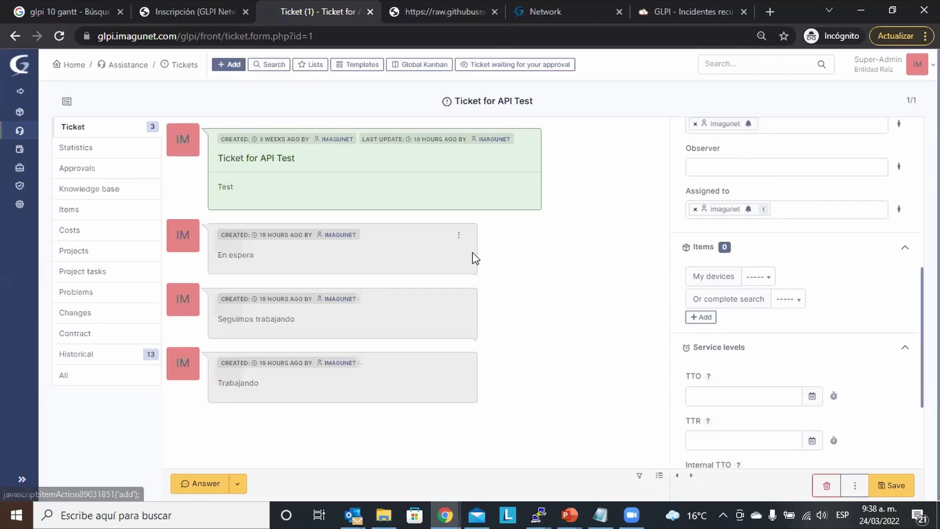
# Step: Check the ticket's Items section and return to the main ticket view with its general properties
pyautogui.click(86, 213)
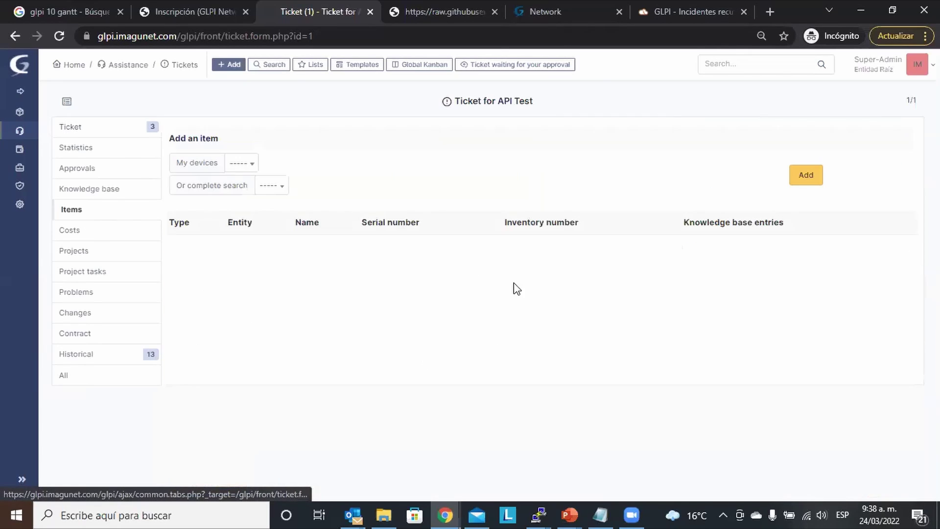
pyautogui.click(98, 131)
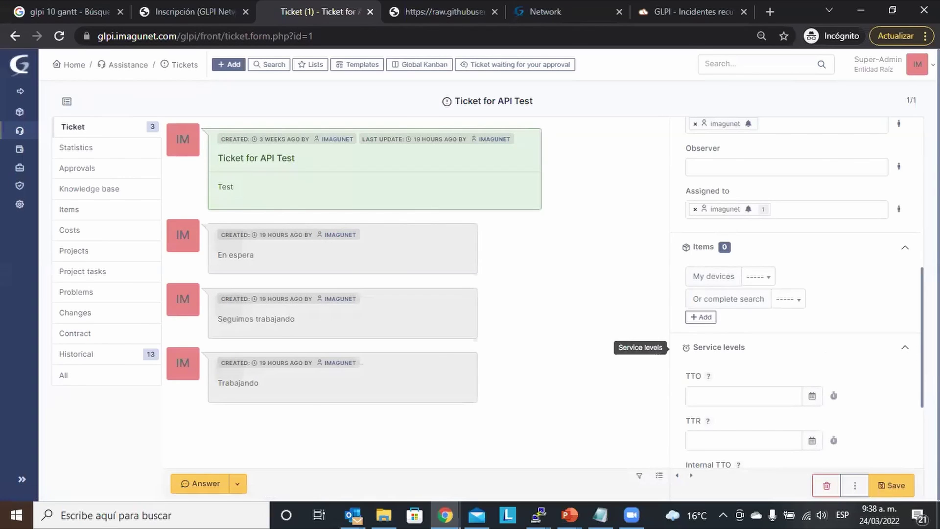
pyautogui.scroll(1, 824, 362)
pyautogui.scroll(6, 803, 300)
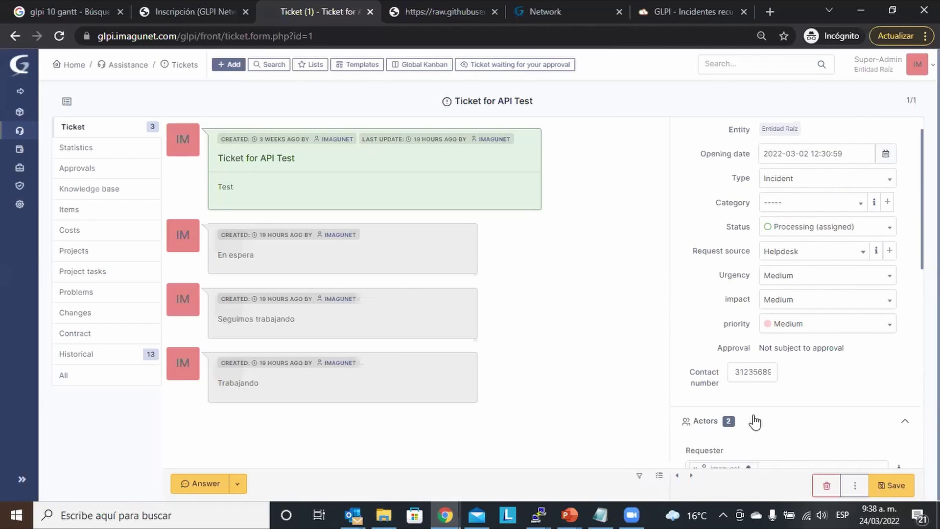
# Step: Widen the ticket details area, restore its width and collapse it to leave more room for the timeline
pyautogui.click(676, 475)
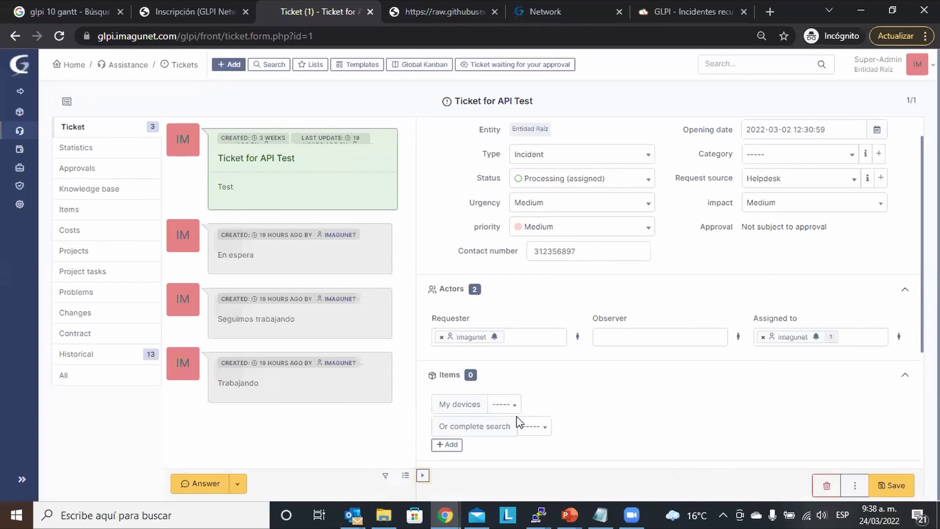
pyautogui.click(422, 475)
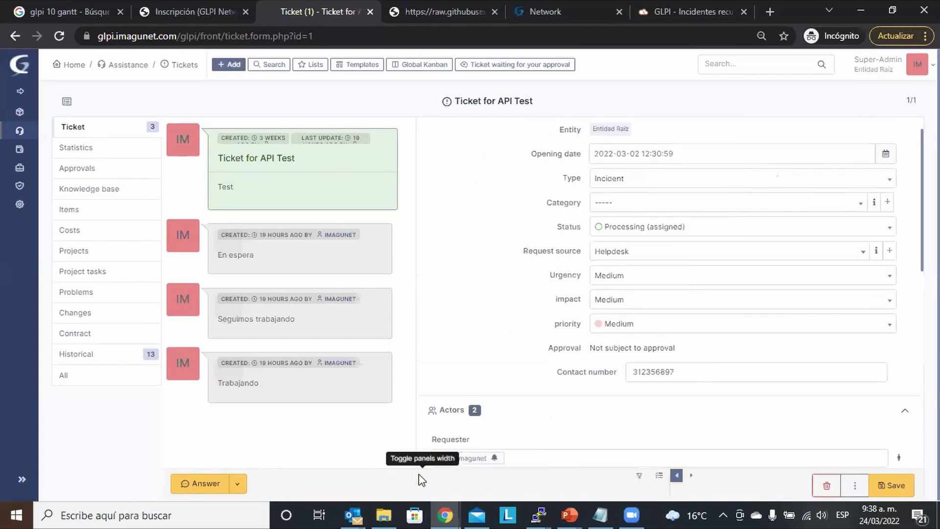
pyautogui.click(691, 475)
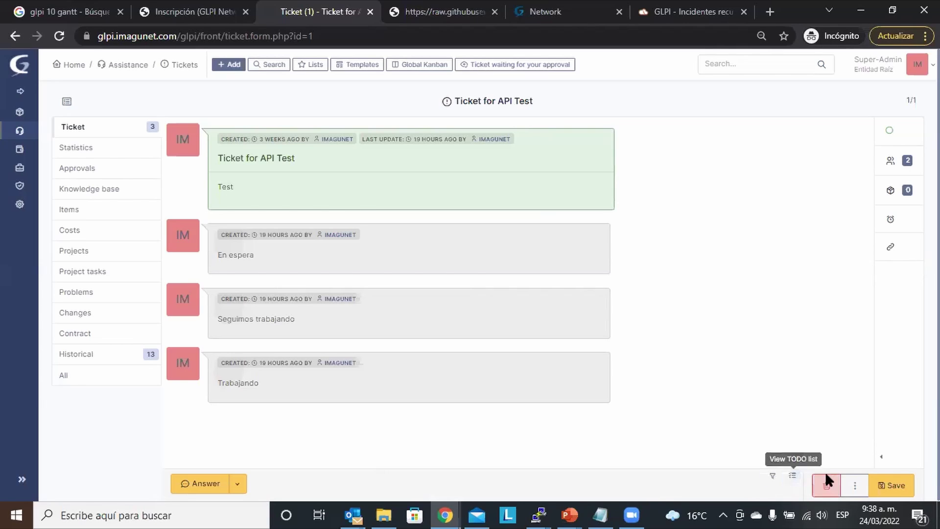
# Step: View the ticket's TODO list, return to the timeline and expand the collapsed details area
pyautogui.click(793, 476)
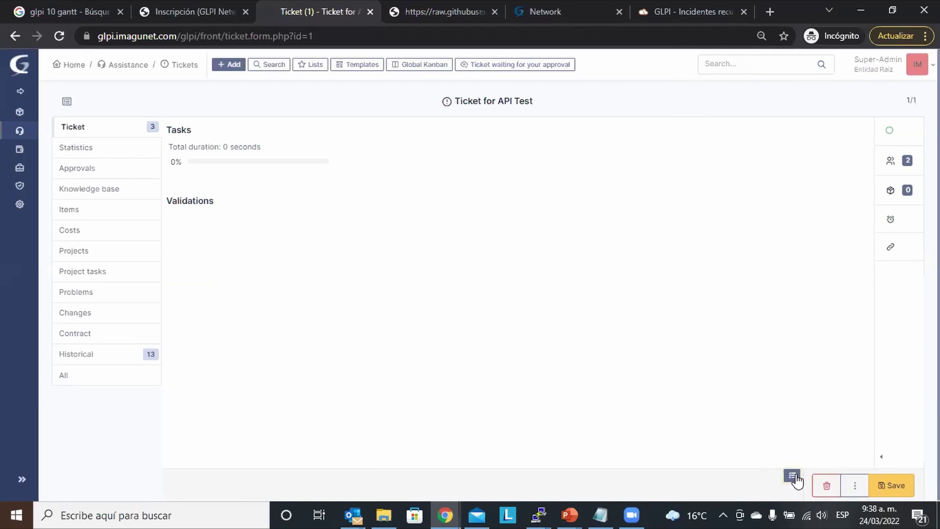
pyautogui.click(793, 476)
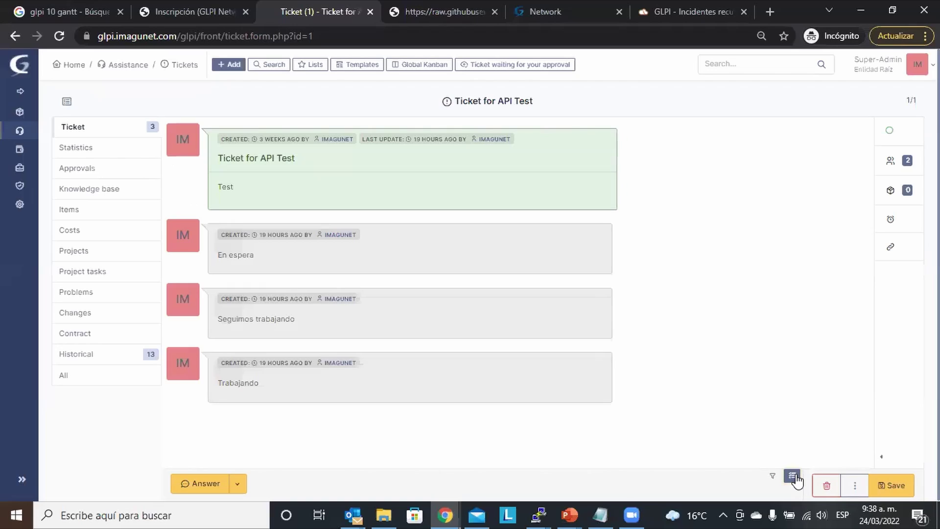
pyautogui.click(882, 456)
pyautogui.moveTo(510, 154)
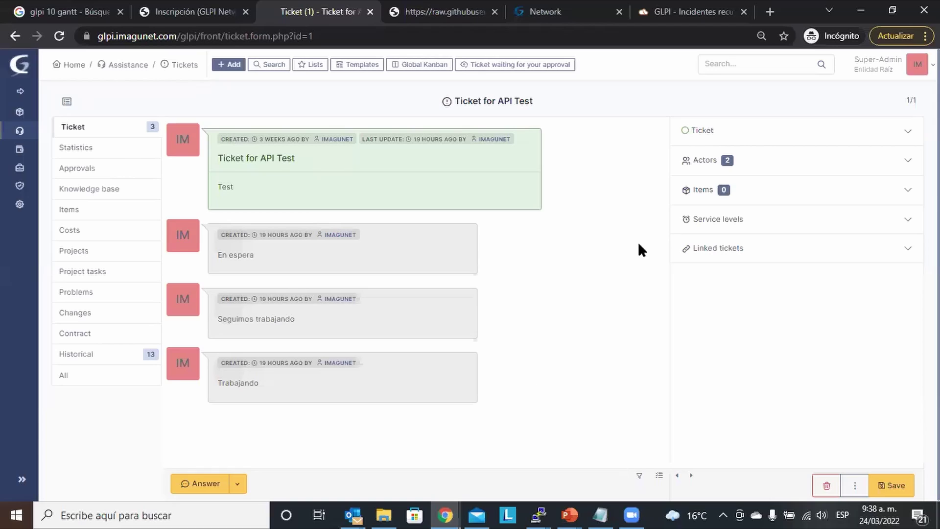
# Step: Answer the ticket with the followup "En espera por cliente", enabling its pending option, and add it to the timeline
pyautogui.click(208, 484)
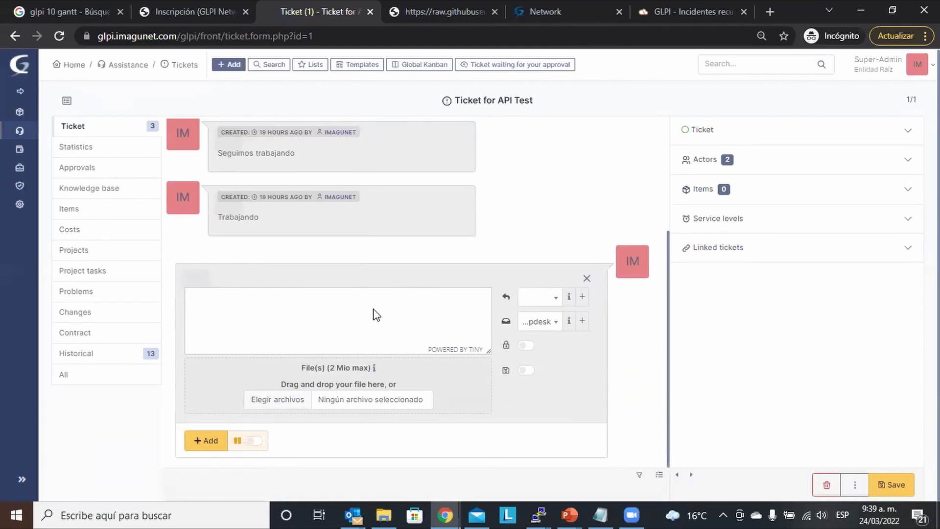
pyautogui.click(374, 313)
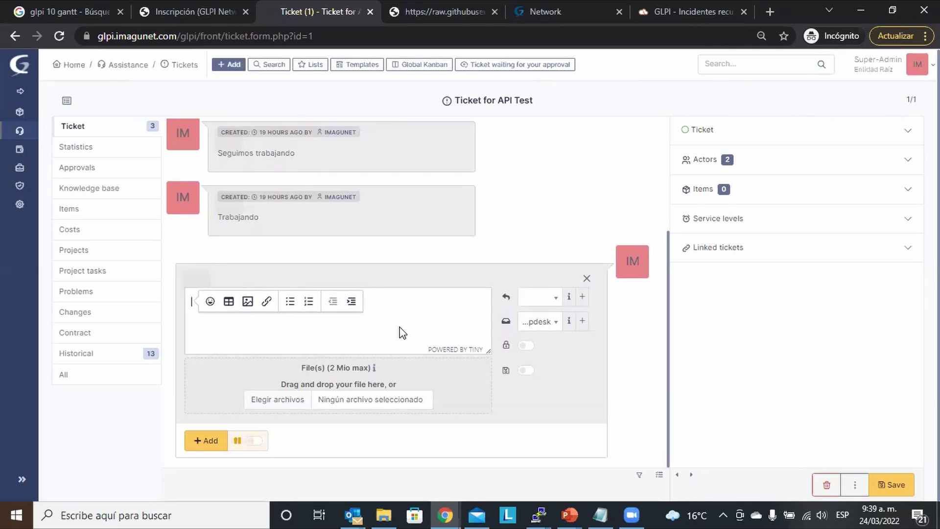
pyautogui.write('En espera por cliente')
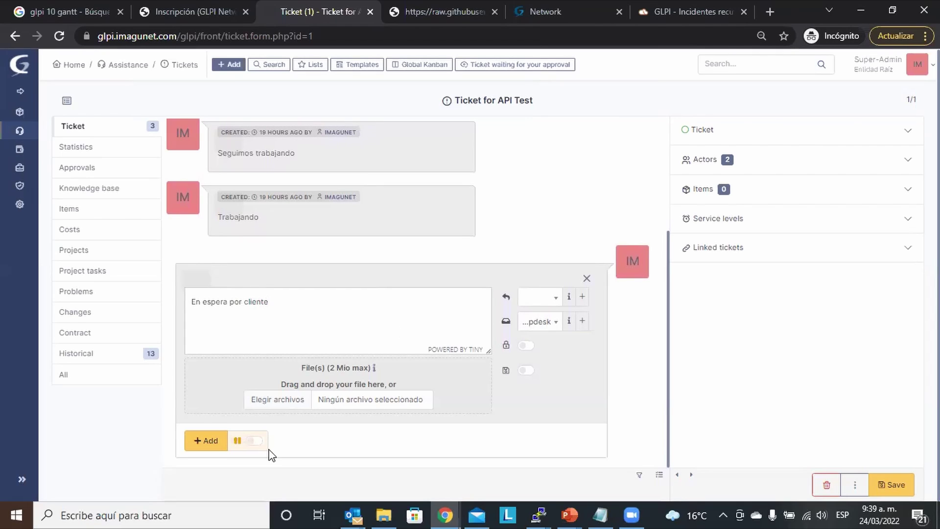
pyautogui.click(254, 441)
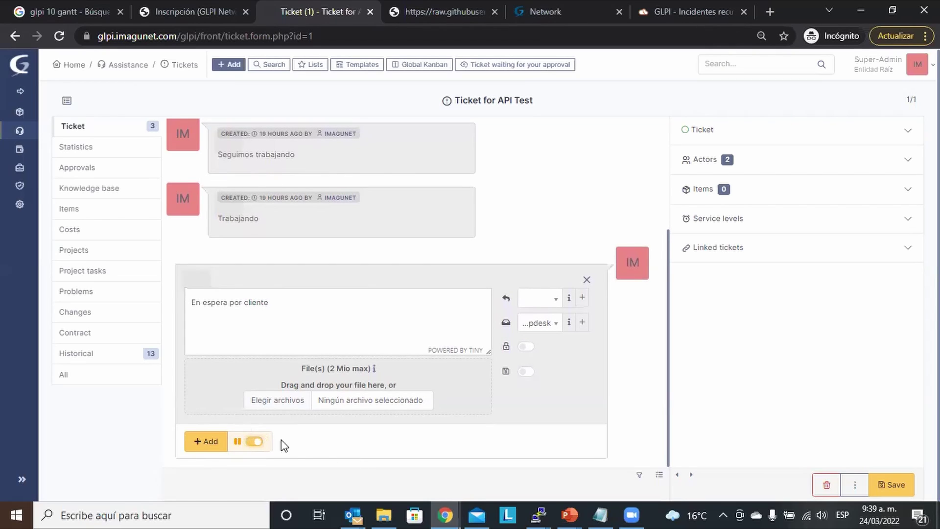
pyautogui.click(203, 442)
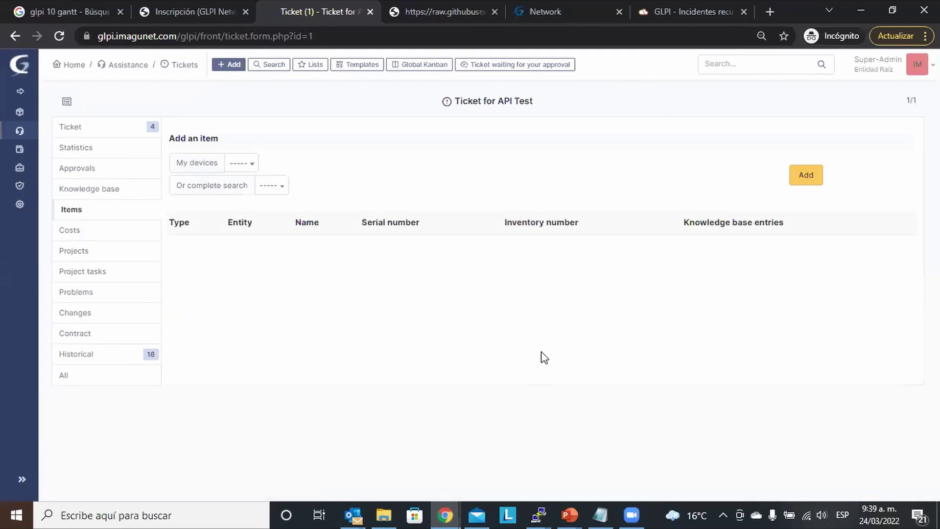
# Step: Check the updated ticket timeline, view the ticket's date and time statistics, and return to the timeline
pyautogui.click(104, 128)
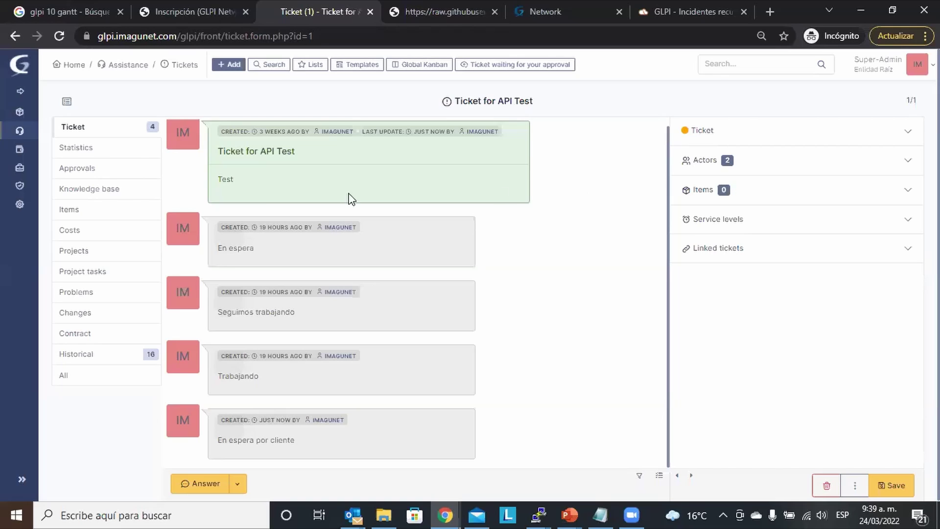
pyautogui.click(93, 151)
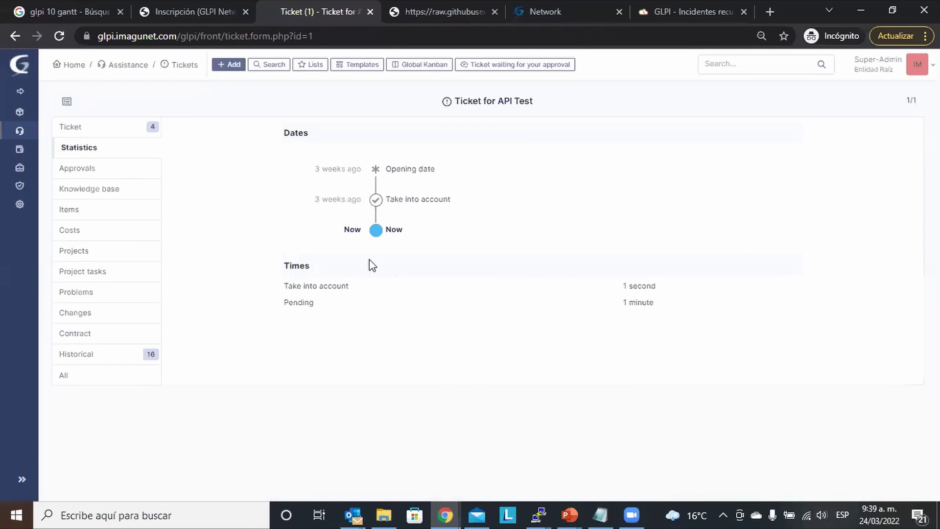
pyautogui.click(101, 130)
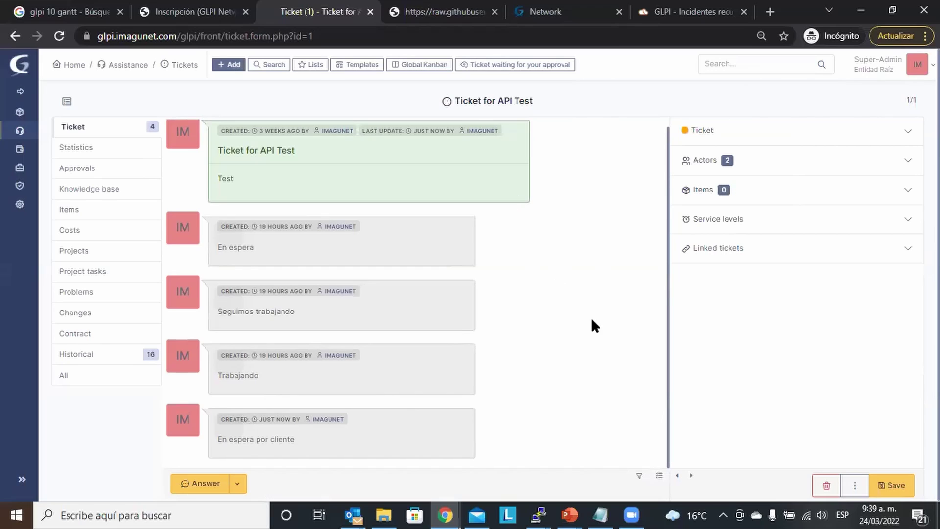
# Step: Open the recurrent changes list in Assistance and start a blank recurrent change form
pyautogui.moveTo(13, 132)
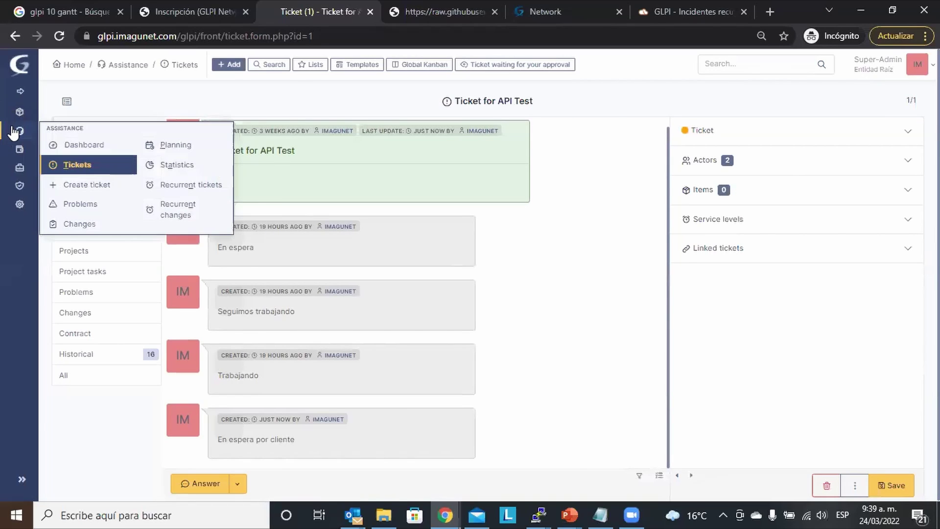
pyautogui.click(168, 212)
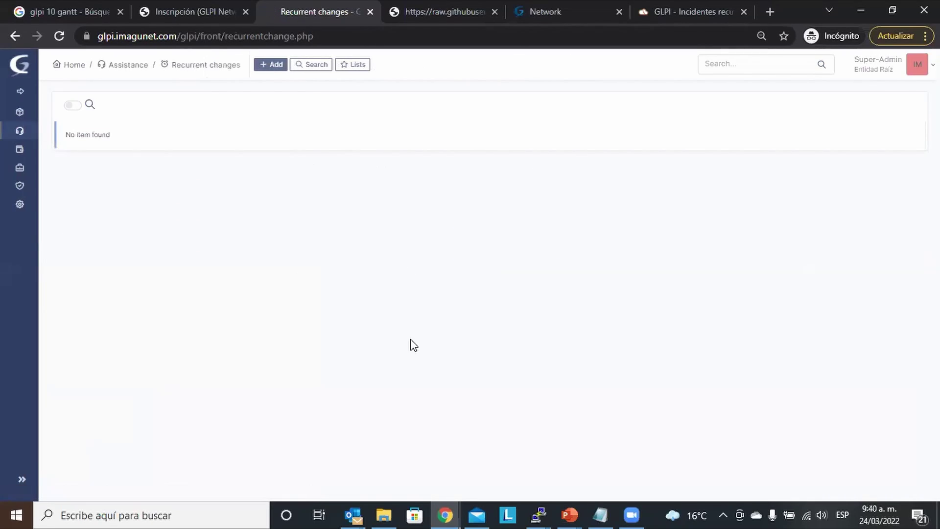
pyautogui.click(272, 65)
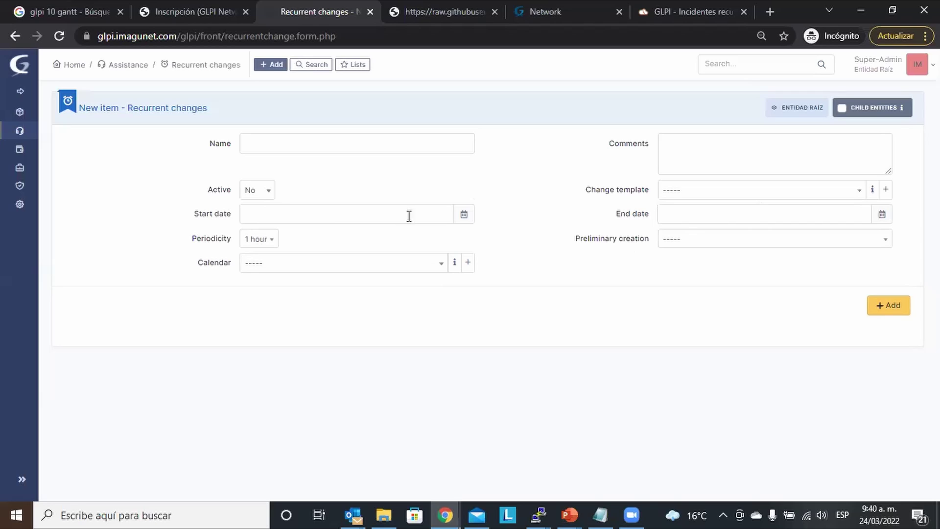
# Step: Examine the periodicity, change template and calendar choices of the new recurrent change without selecting any
pyautogui.click(253, 240)
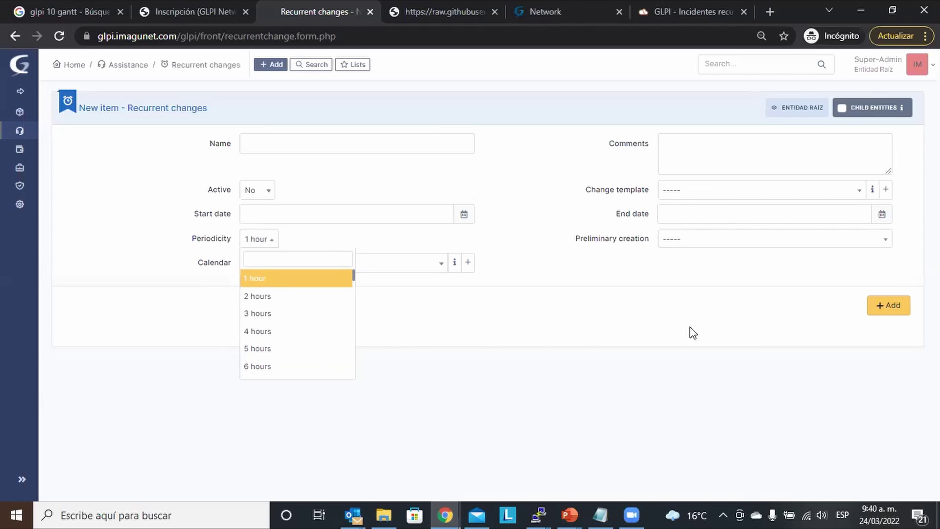
pyautogui.click(742, 194)
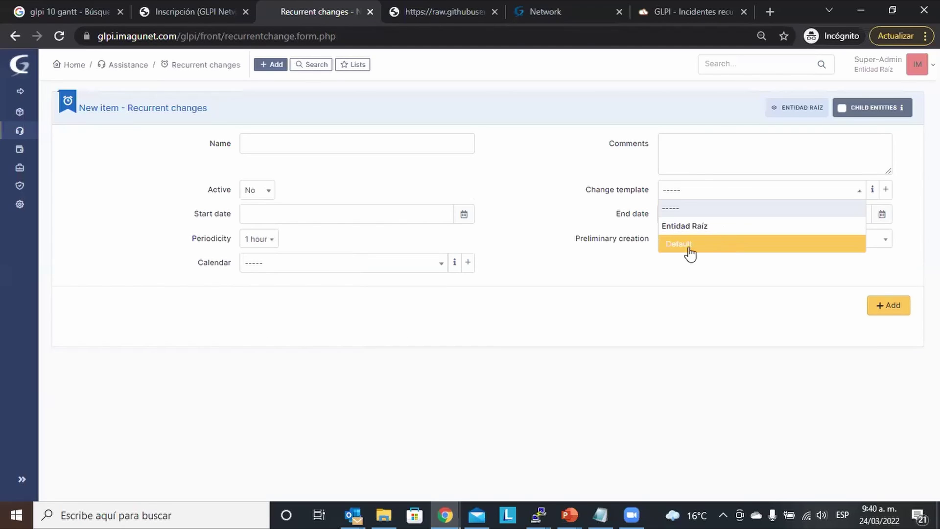
pyautogui.click(543, 229)
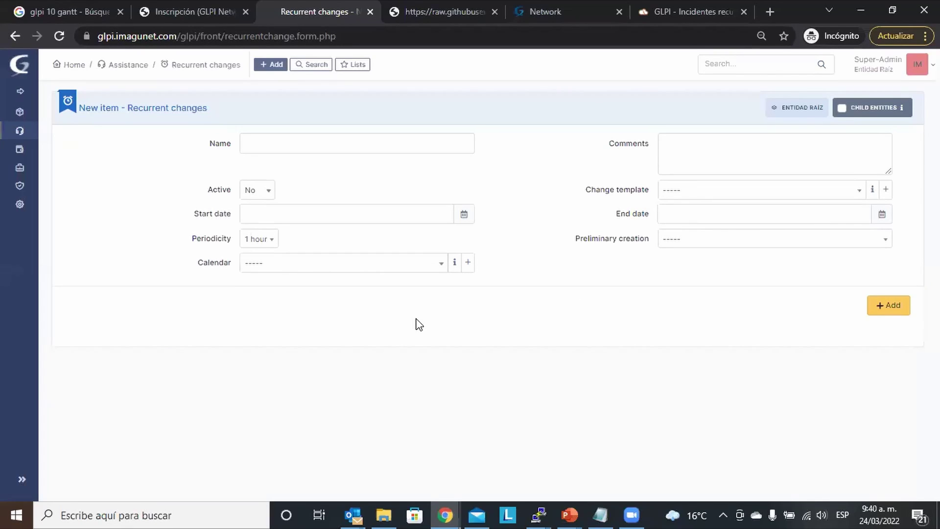
pyautogui.click(361, 263)
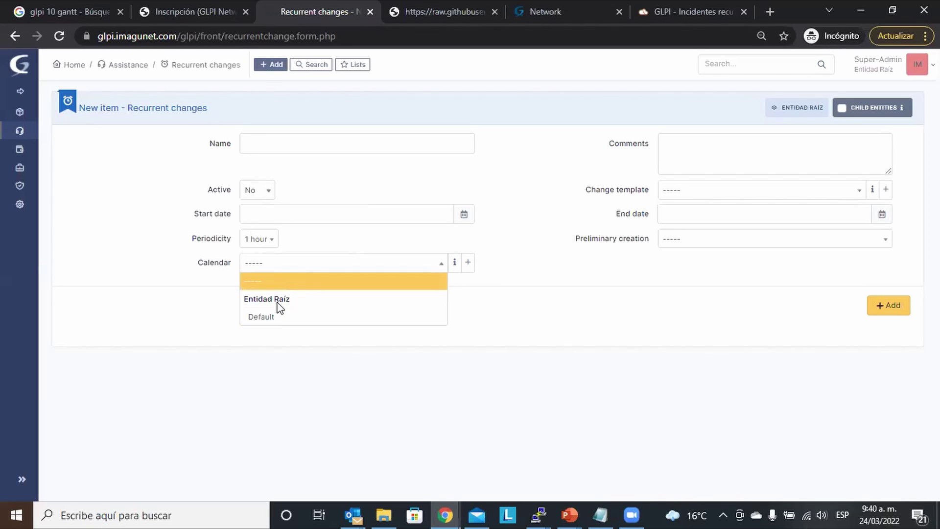
pyautogui.click(139, 251)
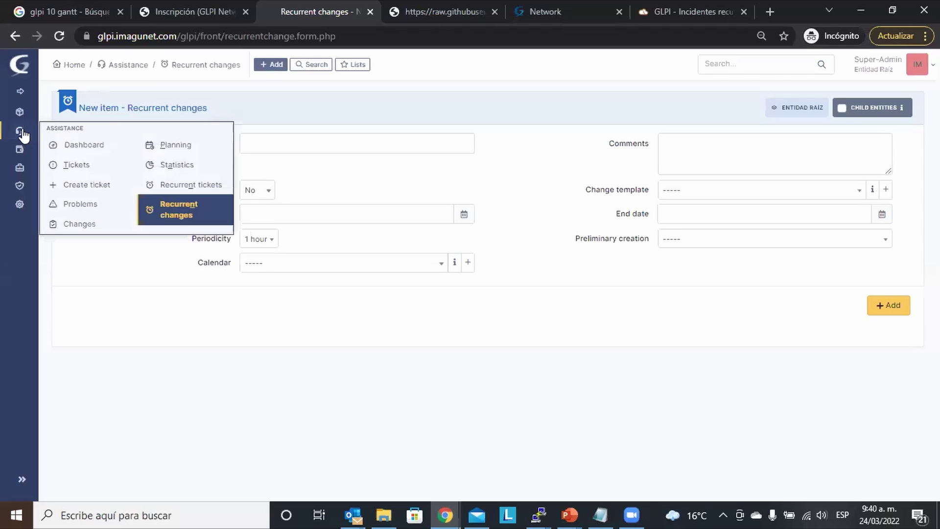
# Step: Open the computer I-DEMO-ZBX-SRV-00 from the computer assets and expand the collapsed main navigation
pyautogui.moveTo(19, 114)
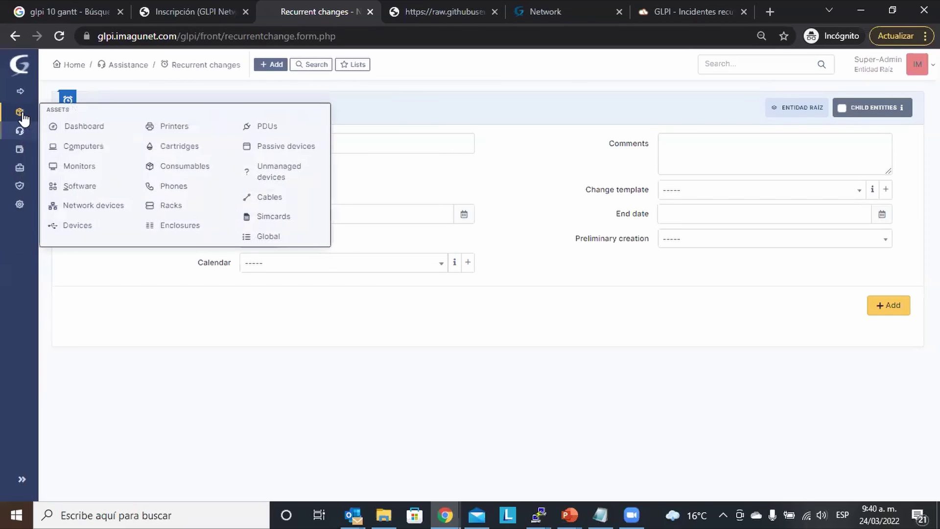
pyautogui.click(91, 147)
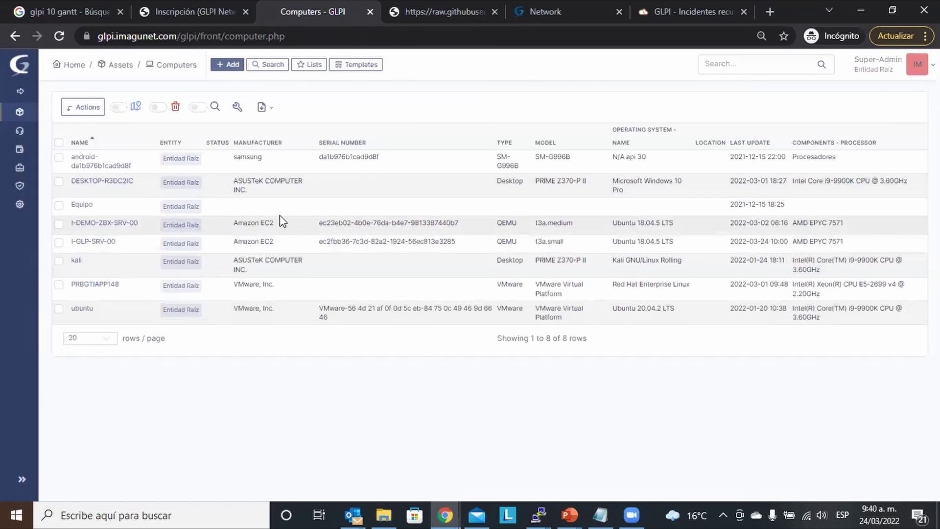
pyautogui.click(120, 224)
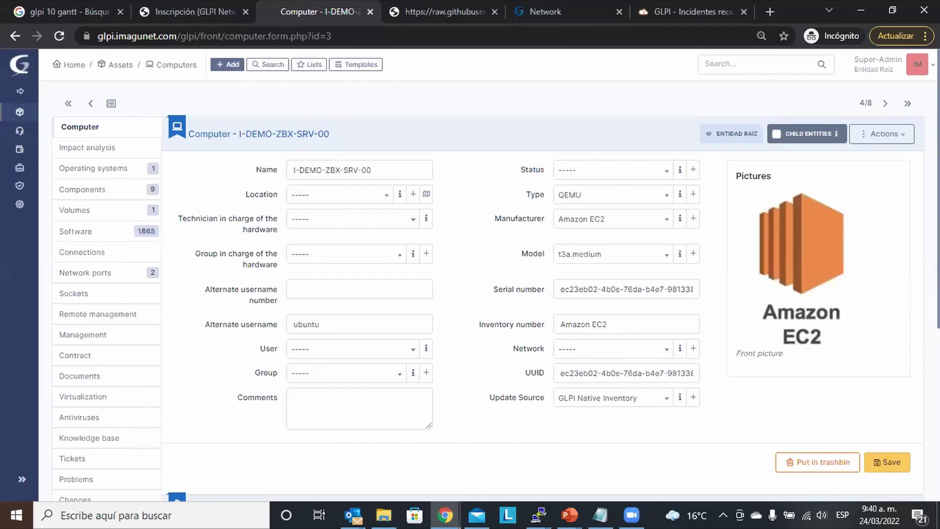
pyautogui.click(22, 479)
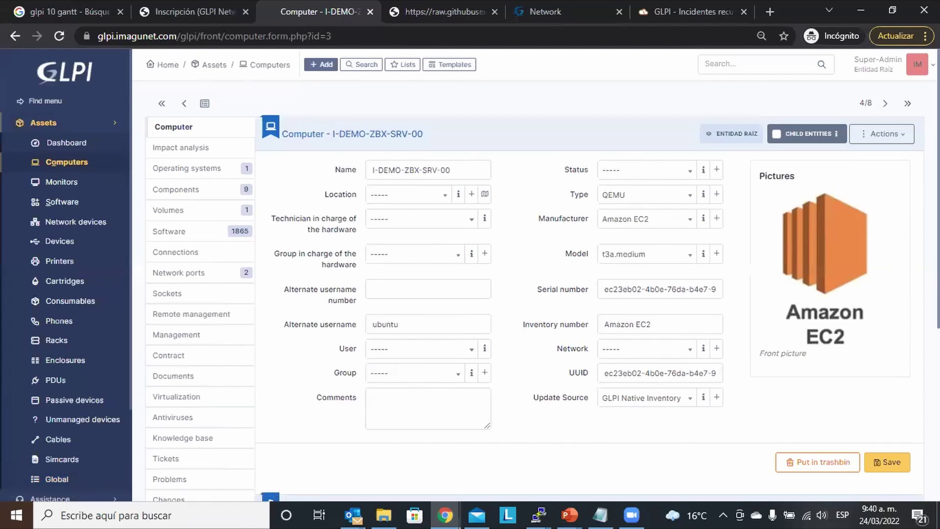
# Step: Examine the computer's general fields, picture and inventory information, comparing the form's layout at enlarged and reduced page zoom
pyautogui.scroll(-5, 542, 290)
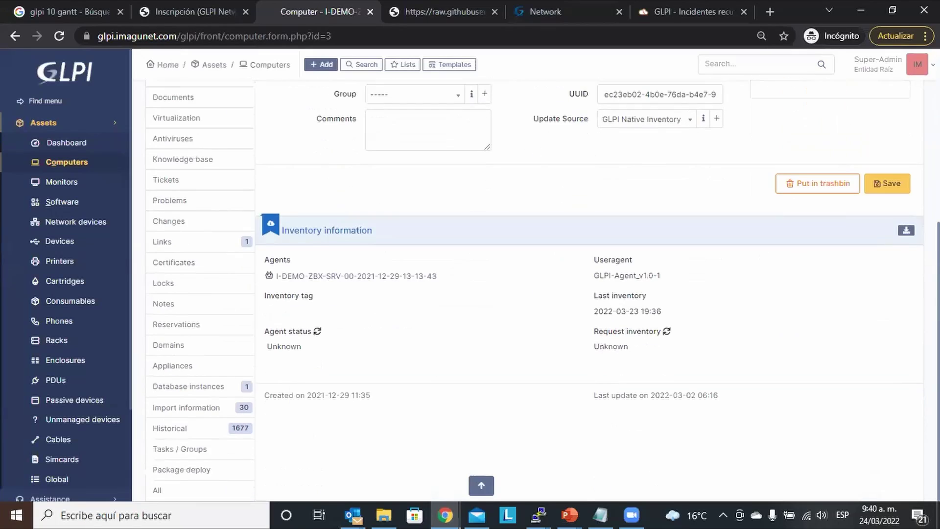
pyautogui.scroll(5, 542, 290)
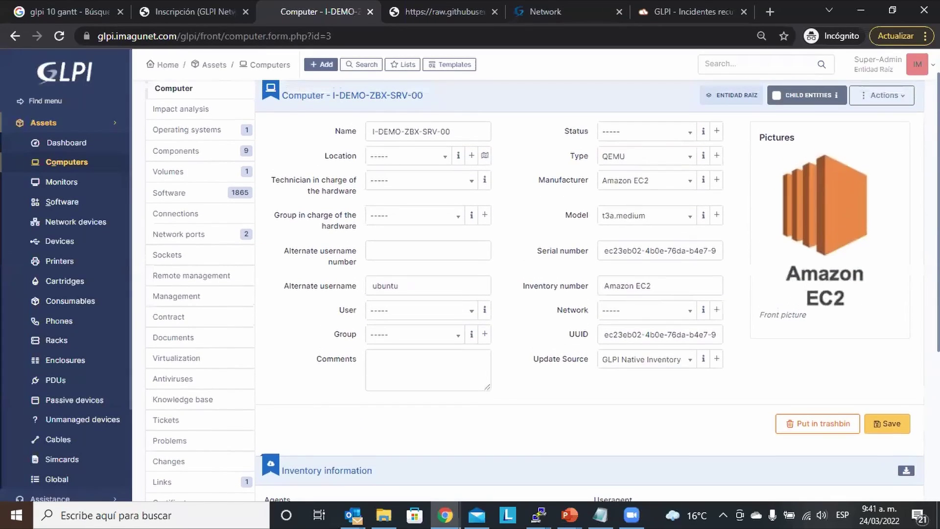
pyautogui.hotkey('ctrl', '+')
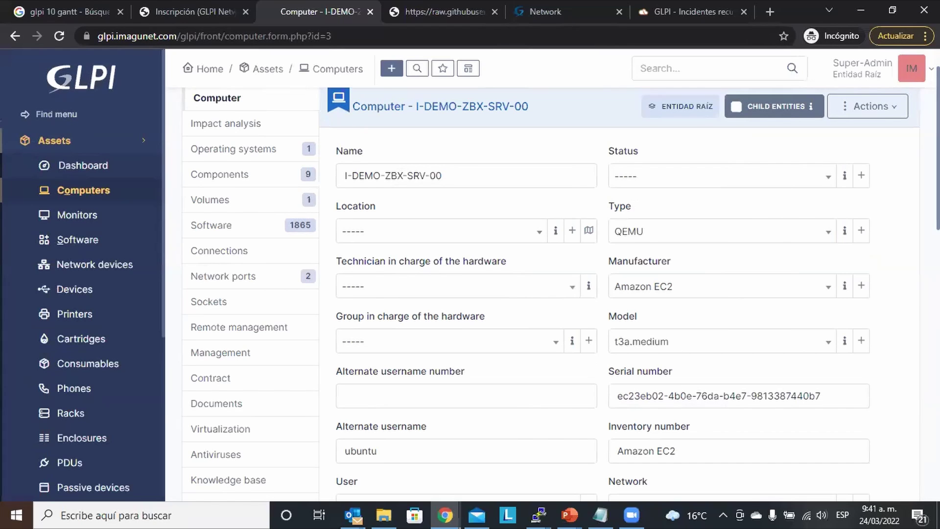
pyautogui.scroll(-20, 620, 294)
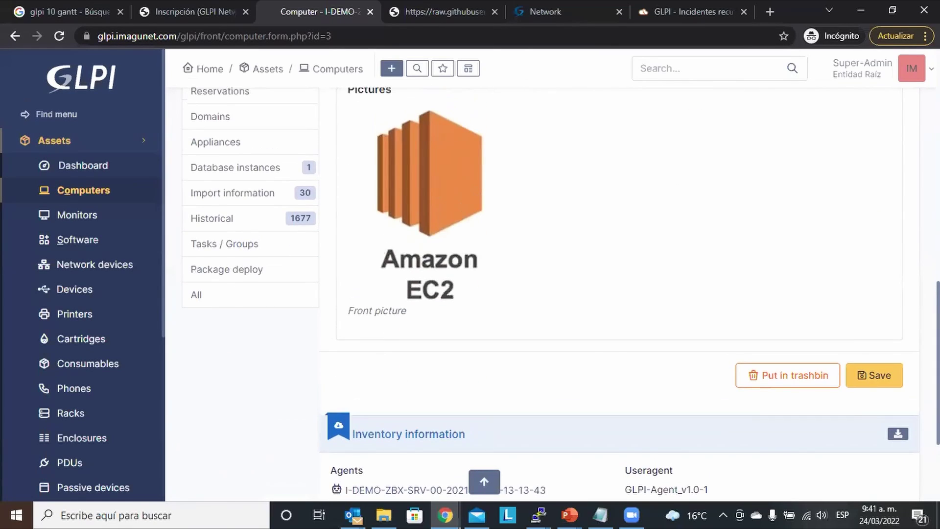
pyautogui.press('Home')
pyautogui.hotkey('ctrl', '-')
pyautogui.hotkey('ctrl', '-')
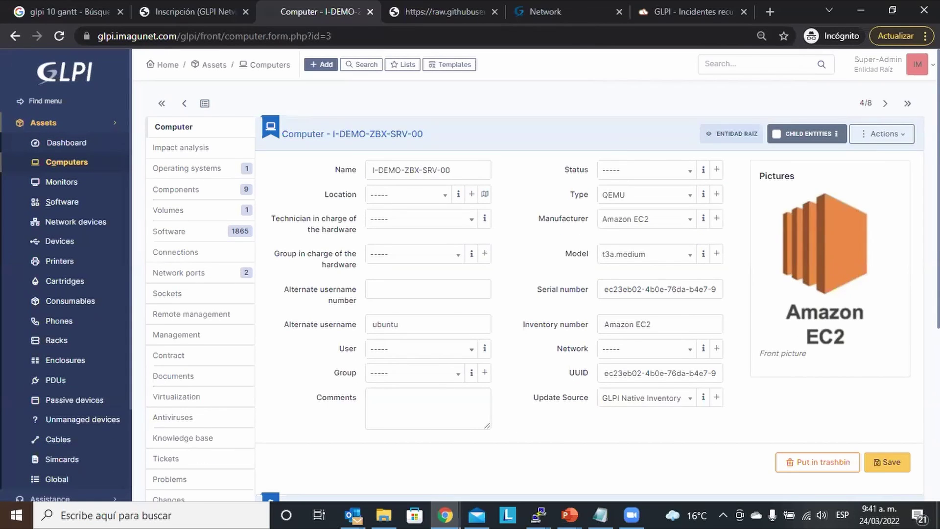
pyautogui.press('End')
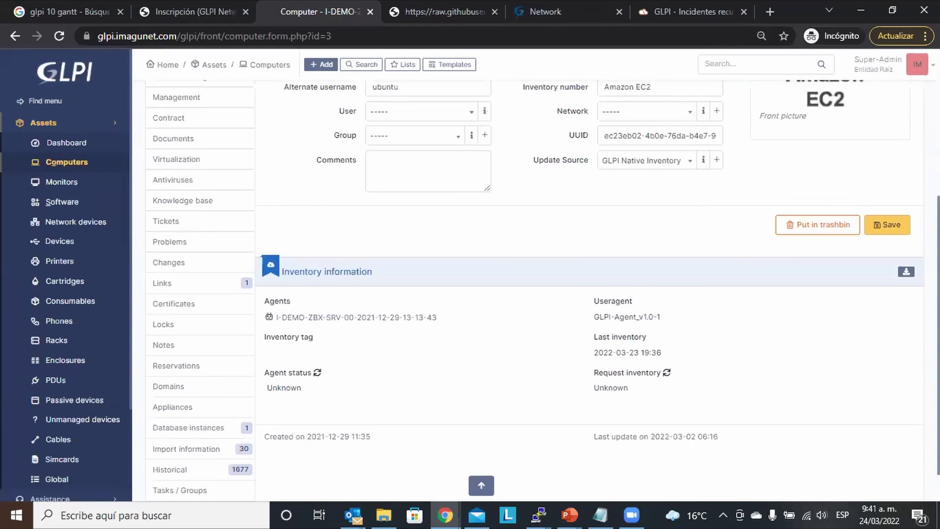
pyautogui.press('Home')
pyautogui.press('End')
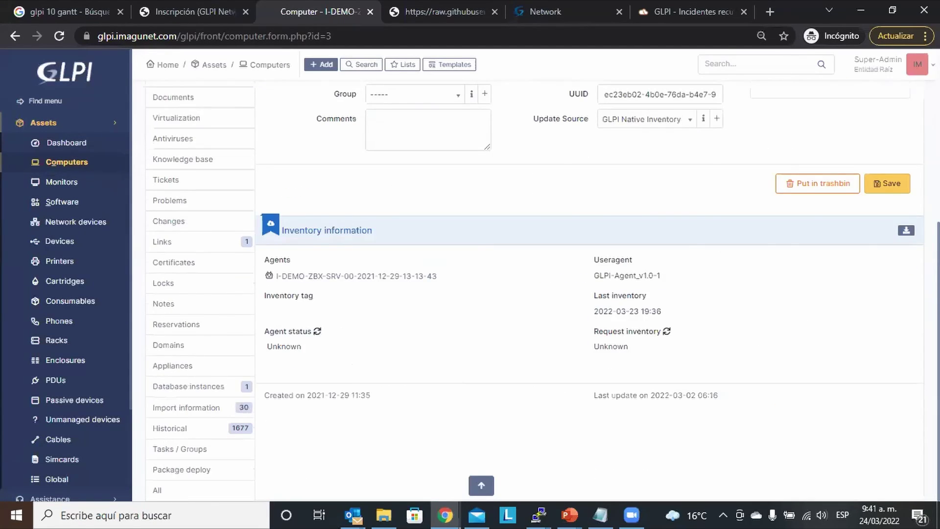
pyautogui.press('Home')
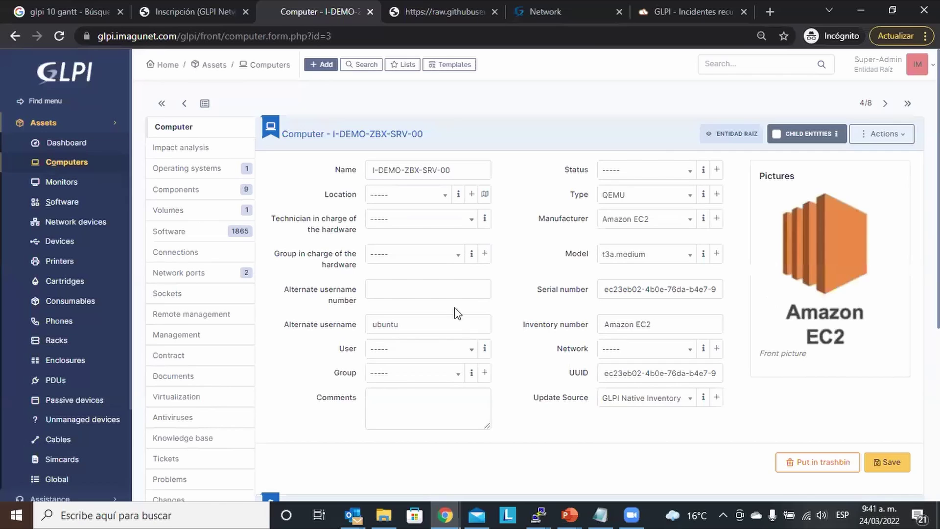
# Step: View the computer's operating system details and network ports, and look over the available asset types
pyautogui.click(178, 171)
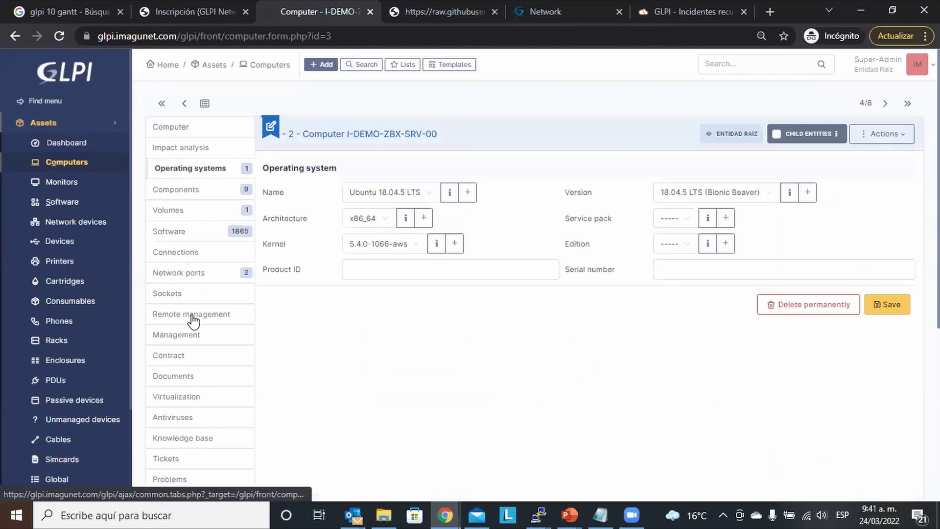
pyautogui.click(205, 275)
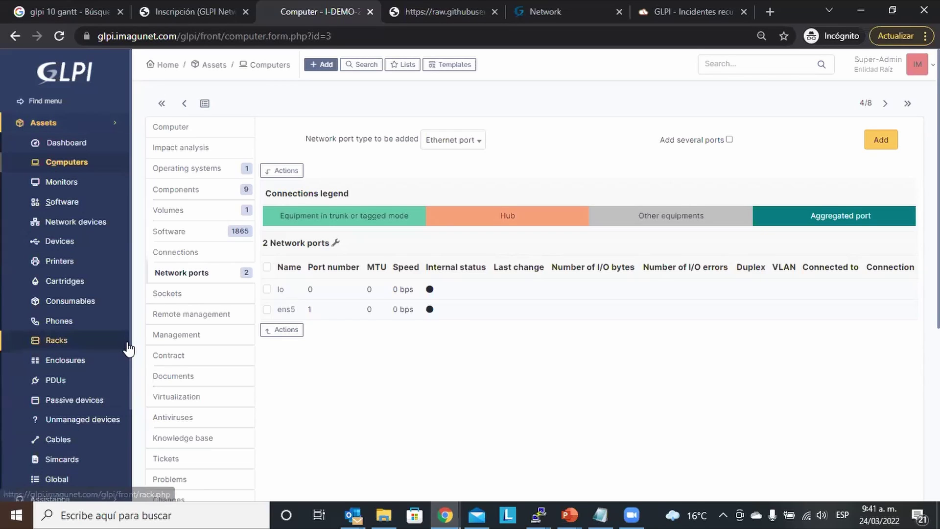
pyautogui.scroll(-2, 130, 373)
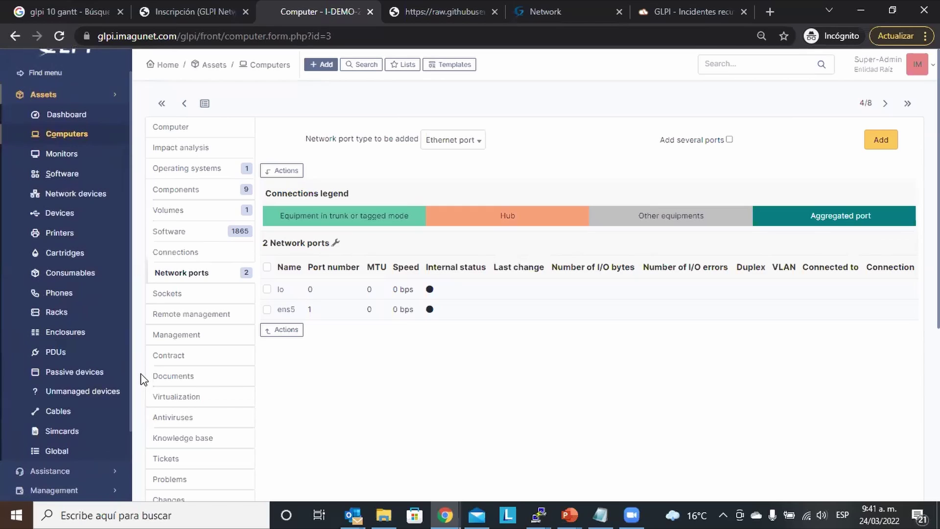
pyautogui.scroll(2, 142, 379)
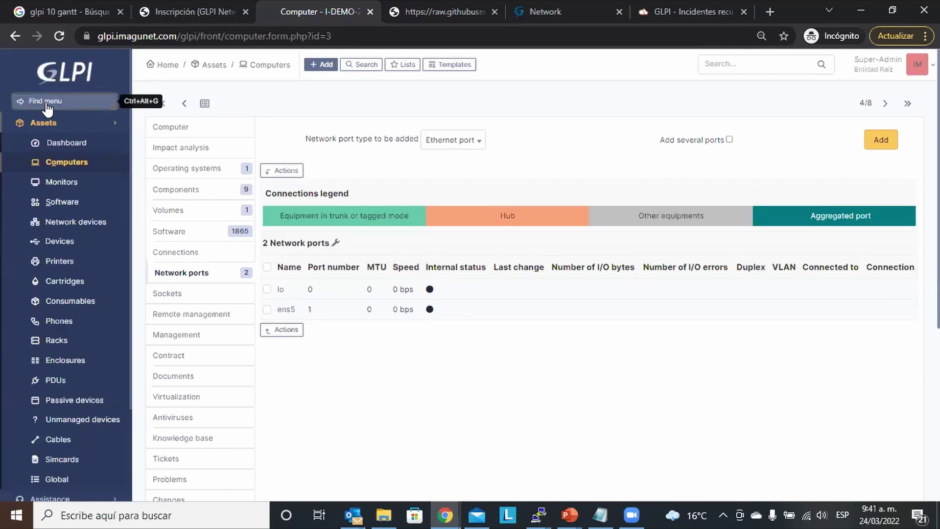
# Step: Find the Projects page by searching the navigation for "pro" and open the project "Project 1"
pyautogui.click(96, 105)
pyautogui.write('pro')
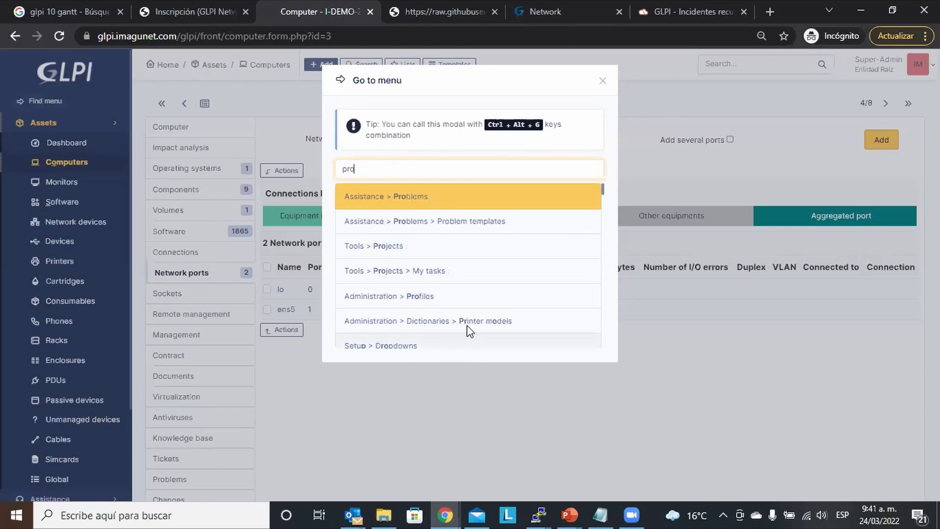
pyautogui.click(376, 252)
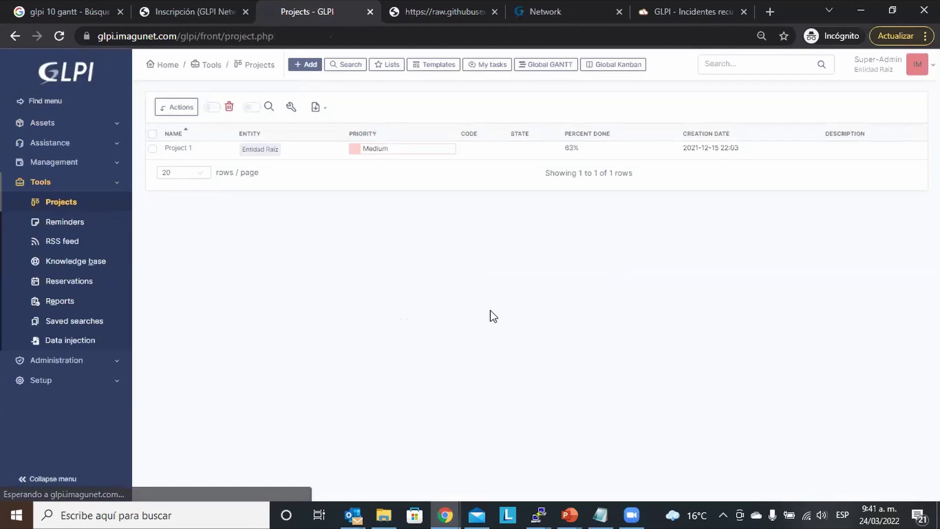
pyautogui.click(178, 147)
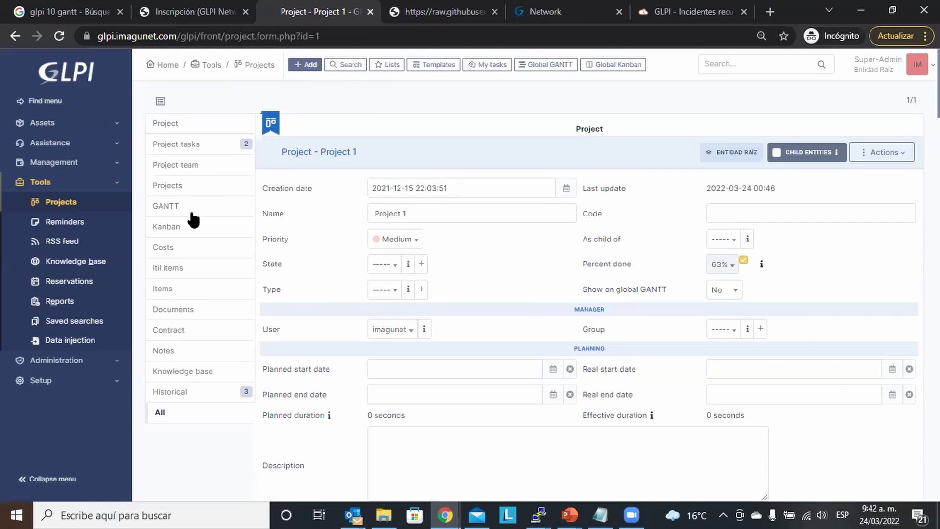
# Step: View Project 1's Kanban board and GANTT chart, inspecting the dates and progress of the project and its tasks
pyautogui.click(169, 228)
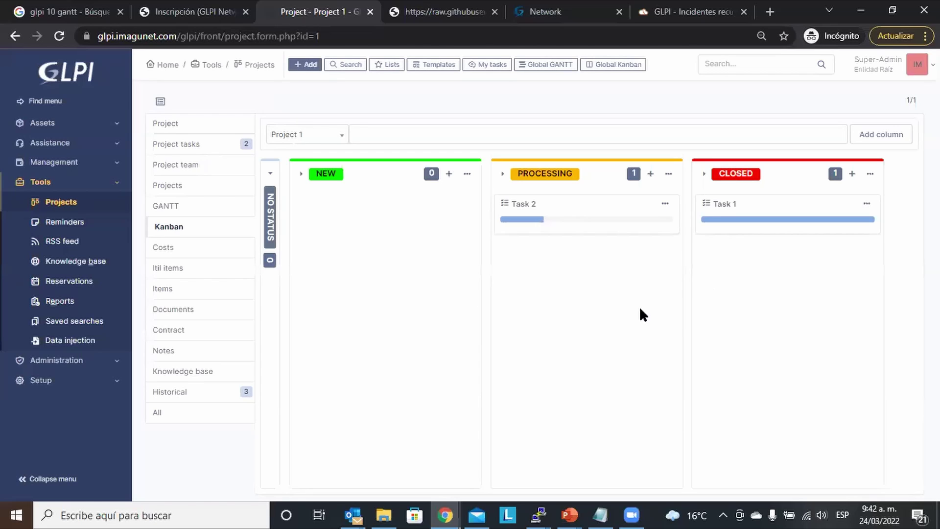
pyautogui.click(165, 206)
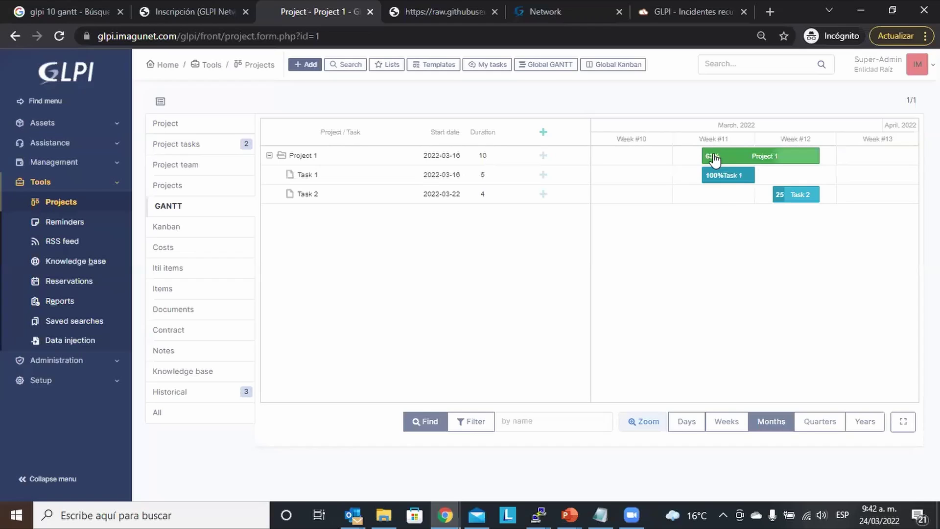
pyautogui.moveTo(741, 157)
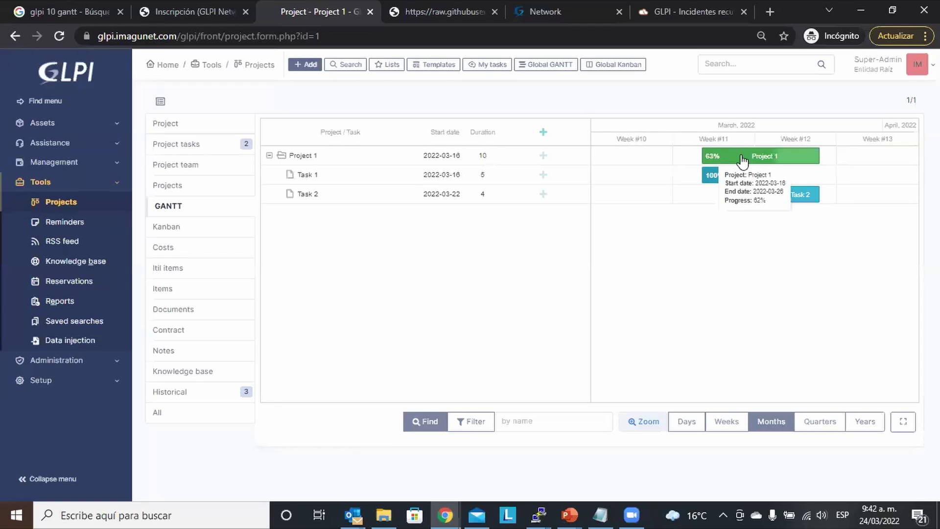
pyautogui.moveTo(790, 195)
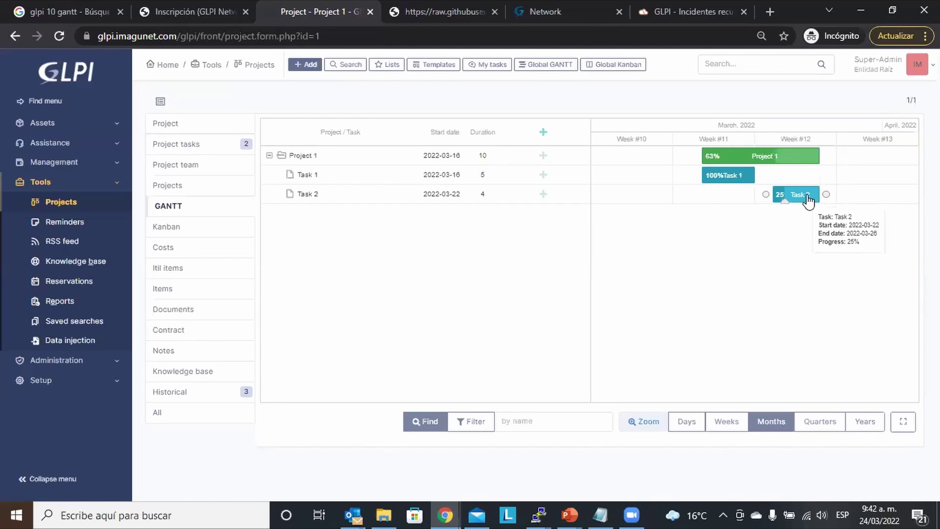
pyautogui.moveTo(733, 178)
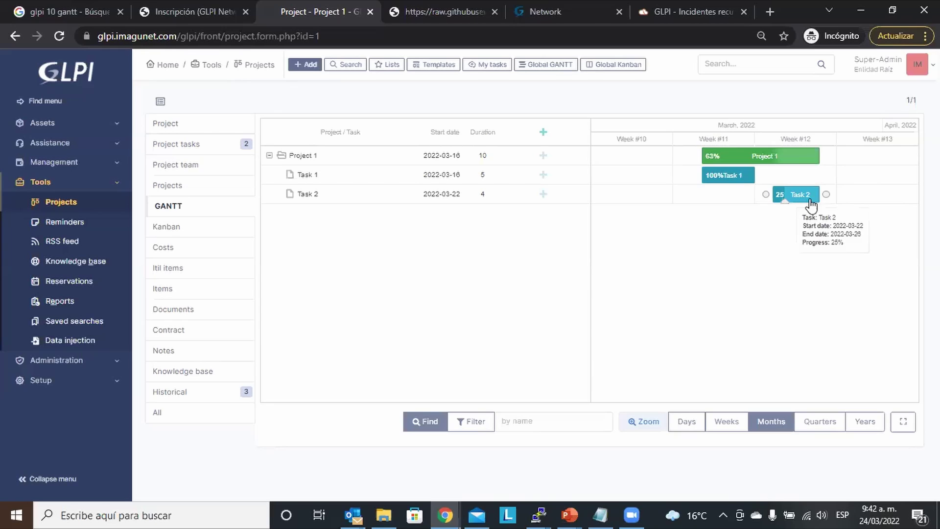
# Step: Adjust Task 2's progress on the GANTT chart to 70% and then 45%, and return to the project's main form
pyautogui.moveTo(784, 202); pyautogui.dragTo(805, 202)
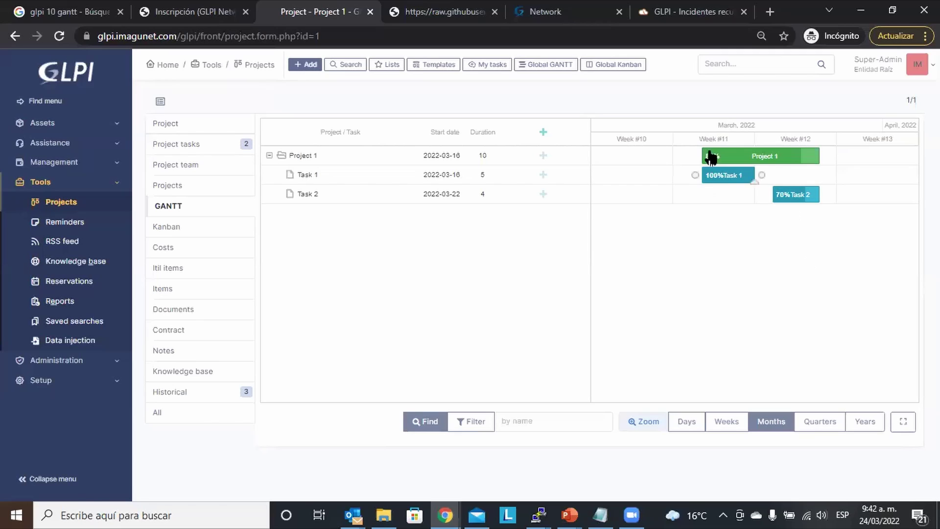
pyautogui.moveTo(806, 198)
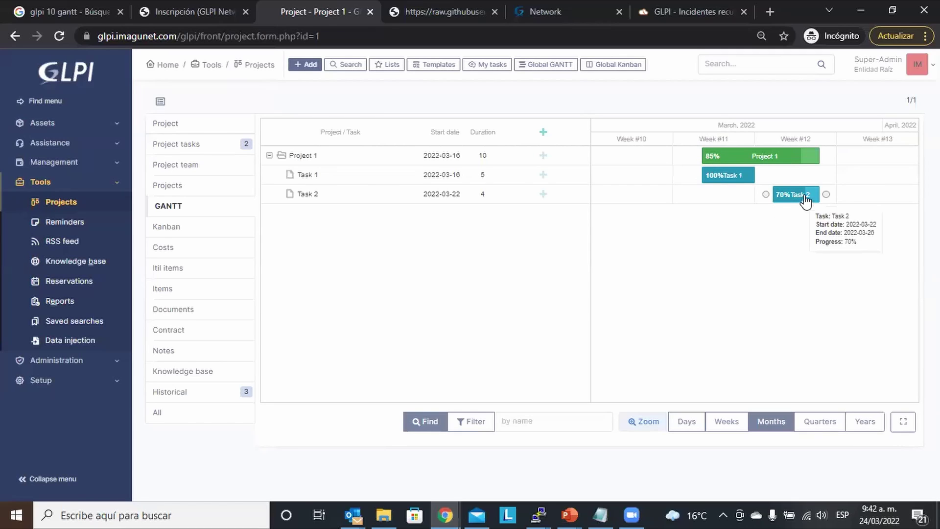
pyautogui.moveTo(797, 200); pyautogui.dragTo(794, 198)
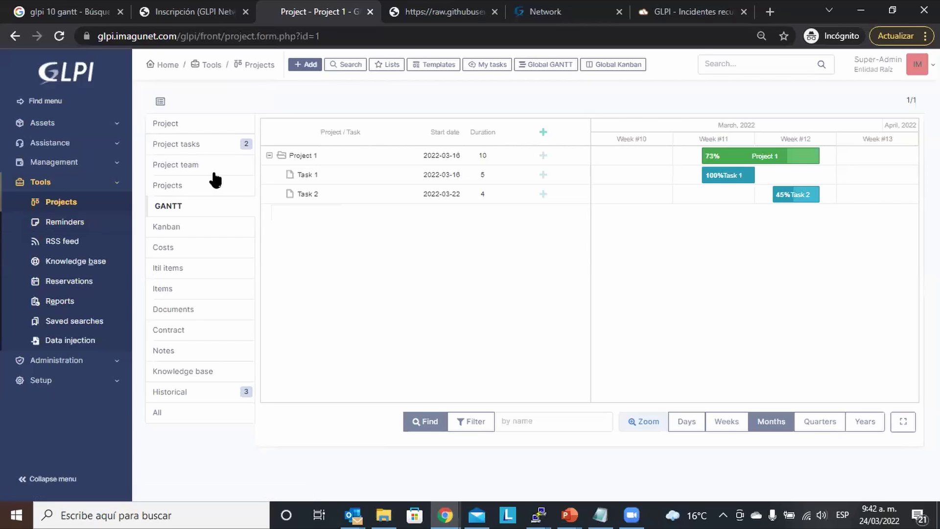
pyautogui.click(198, 144)
pyautogui.click(185, 127)
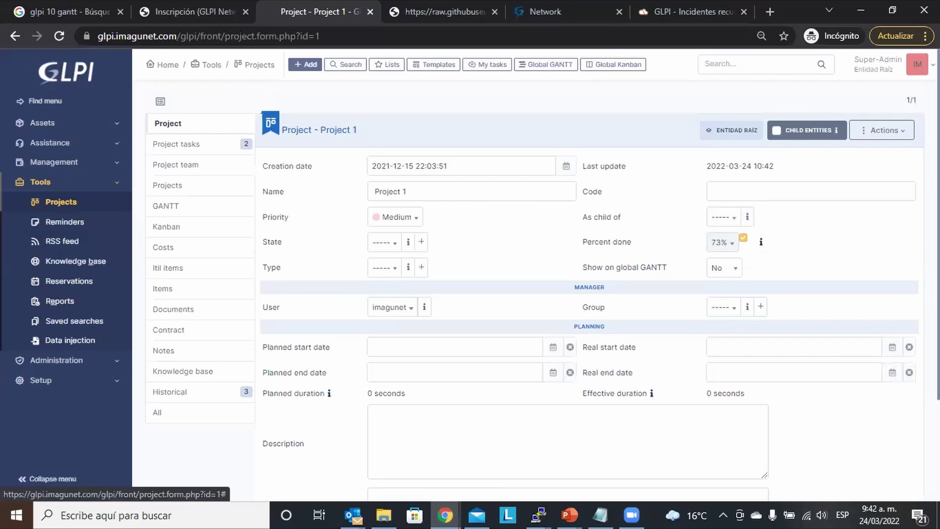
# Step: Open the personalization options of the account's own settings
pyautogui.click(918, 65)
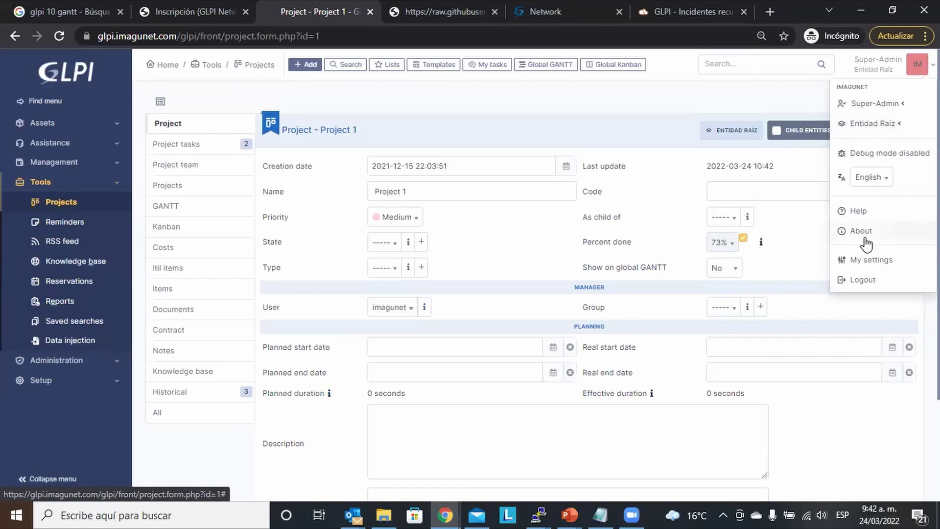
pyautogui.click(876, 261)
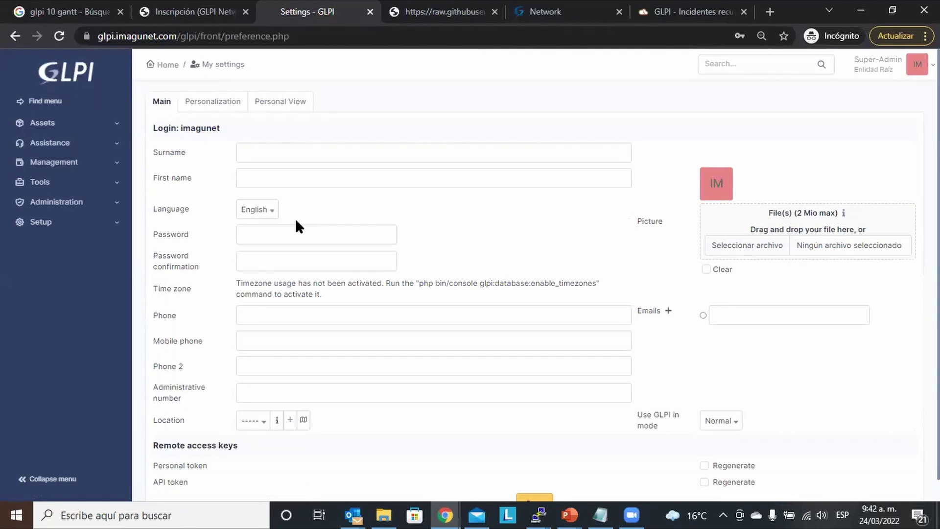
pyautogui.click(205, 109)
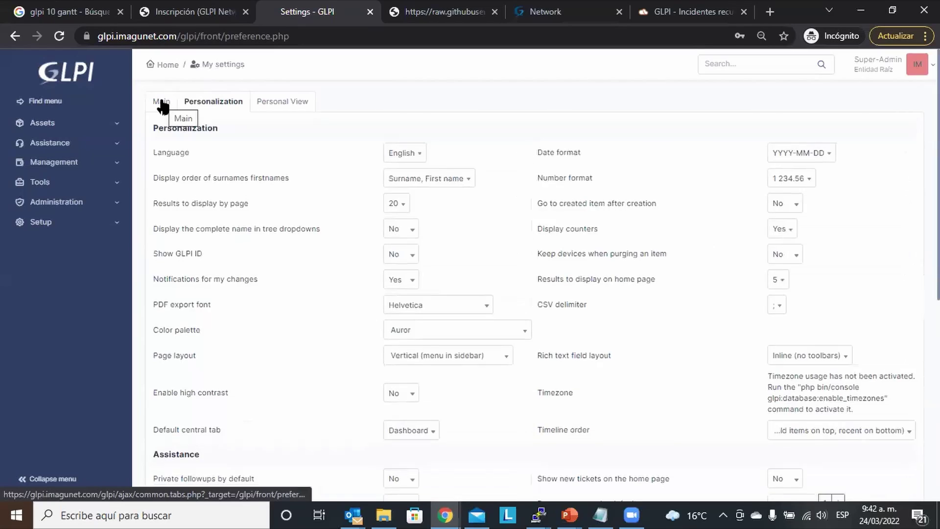
# Step: Set the interface color palette to Midnight and save the preferences
pyautogui.click(525, 332)
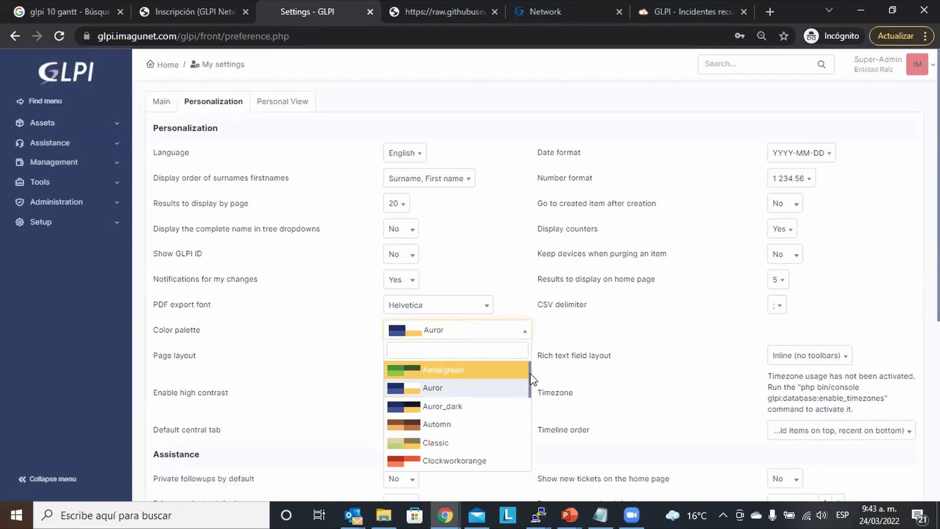
pyautogui.write('mi')
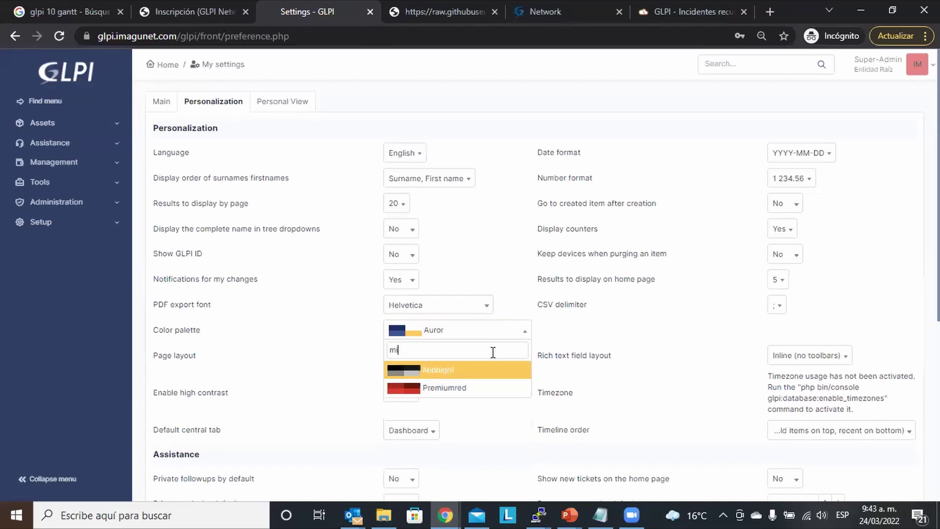
pyautogui.click(457, 370)
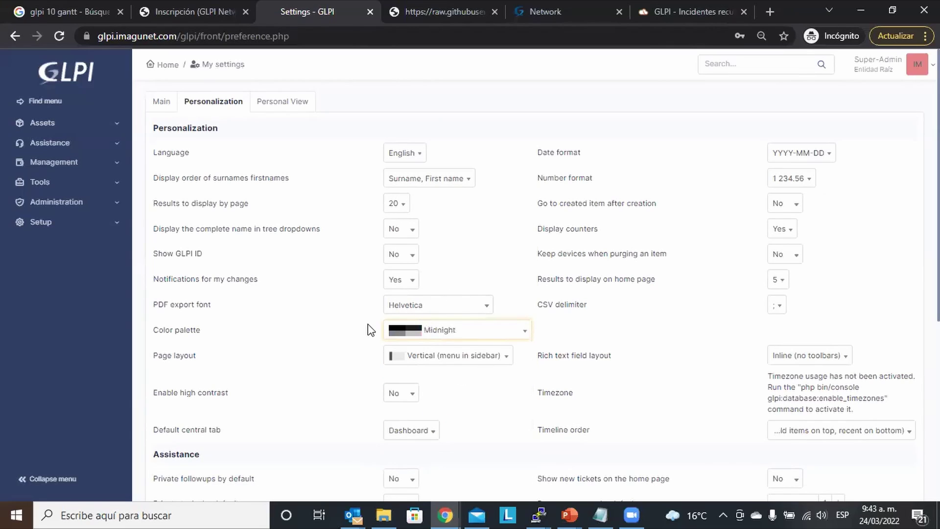
pyautogui.scroll(-6, 539, 294)
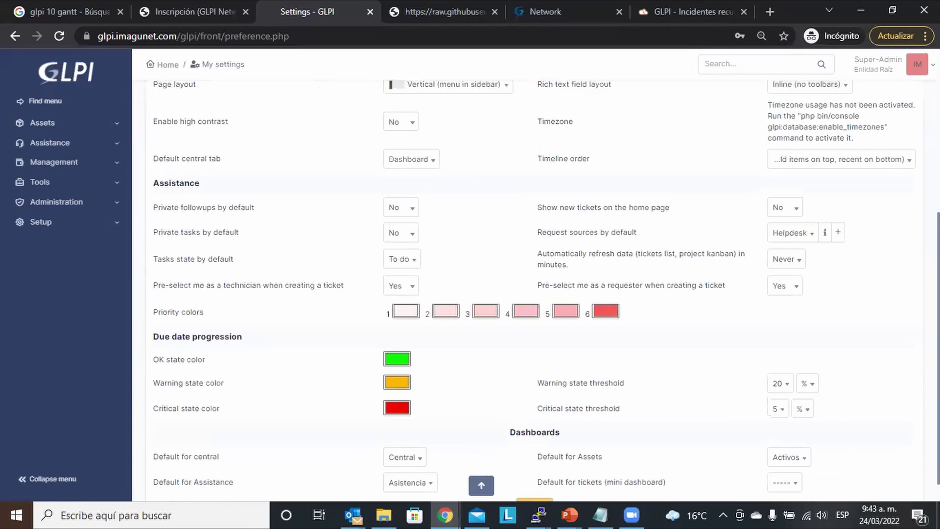
pyautogui.click(534, 482)
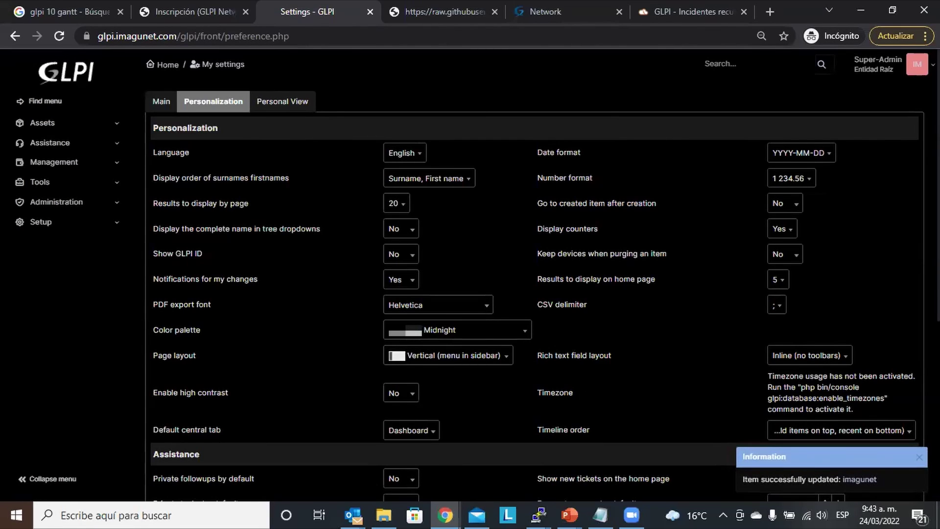
# Step: Switch the color palette to Dark, save the preferences, and check how the expanded Administration navigation looks
pyautogui.click(515, 333)
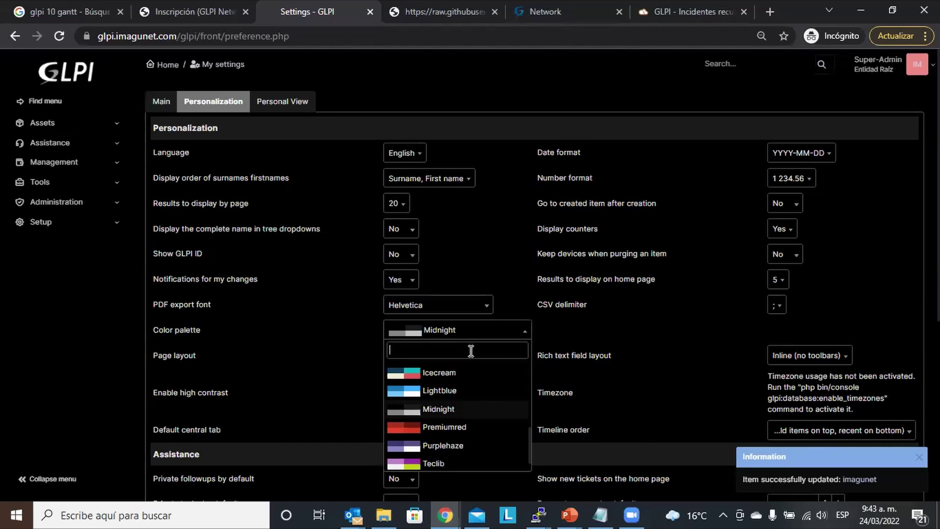
pyautogui.write('dark')
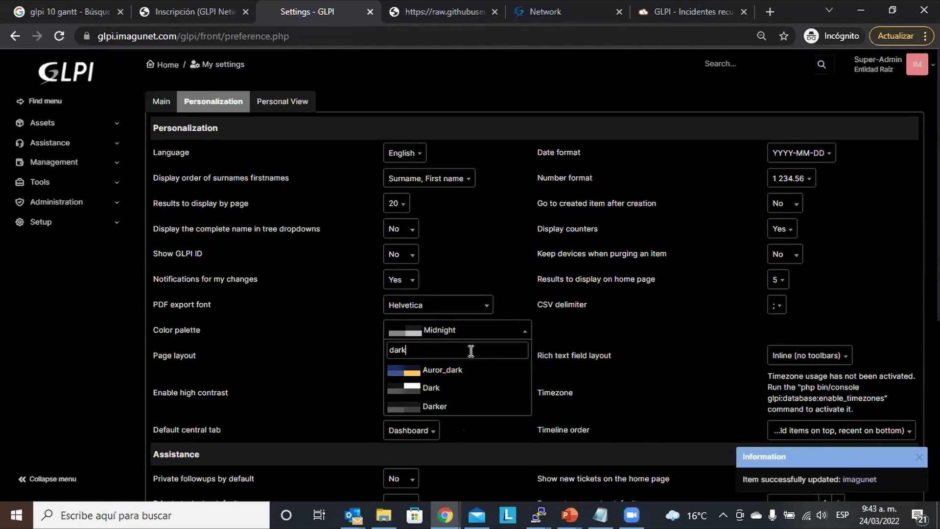
pyautogui.click(448, 392)
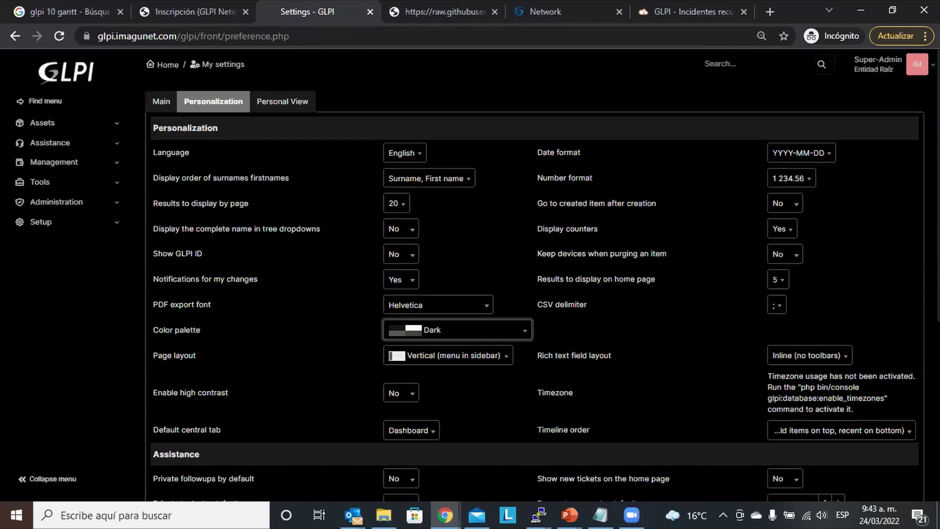
pyautogui.scroll(-6, 535, 289)
pyautogui.click(535, 481)
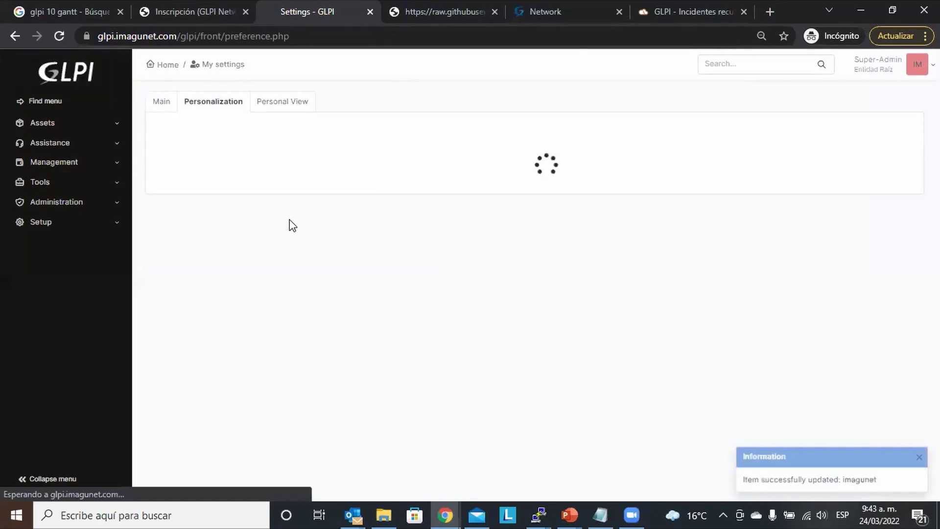
pyautogui.click(71, 203)
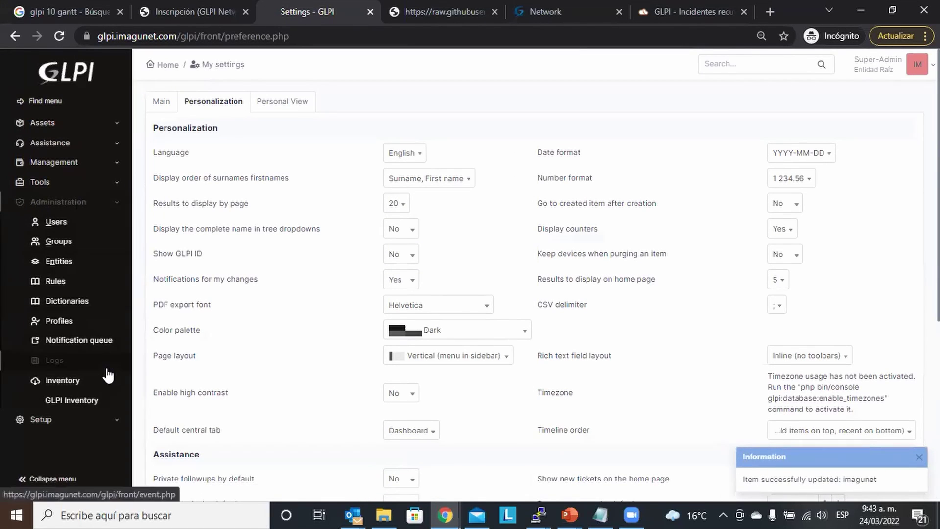
# Step: Change the color palette to Darker and save the preferences
pyautogui.click(521, 332)
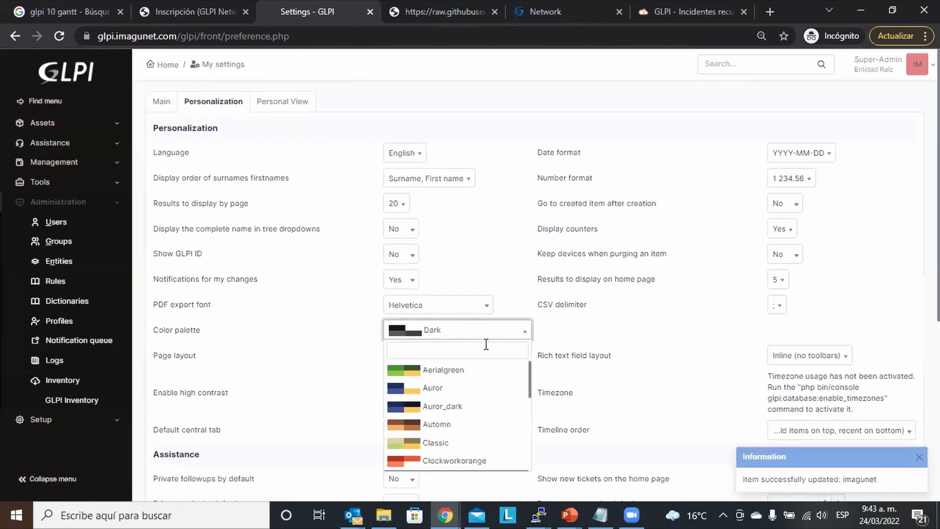
pyautogui.write('dar')
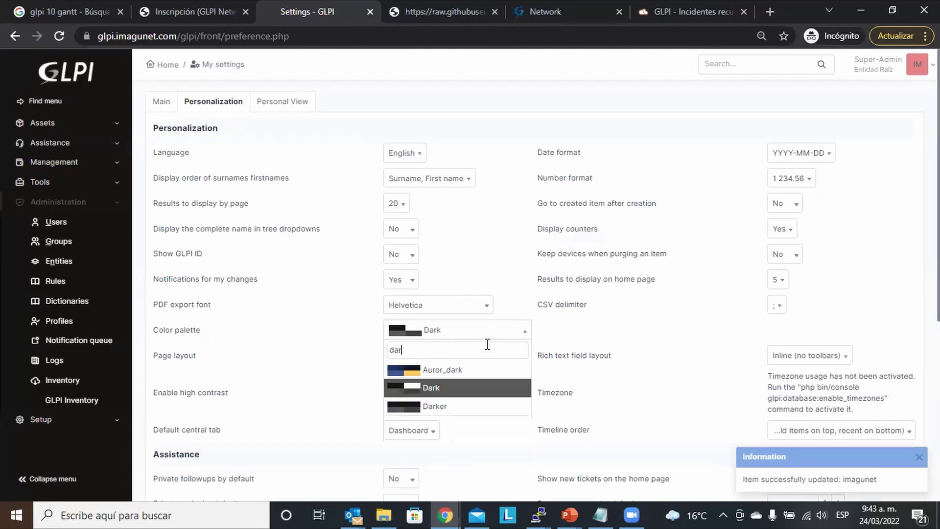
pyautogui.write('k')
pyautogui.click(449, 406)
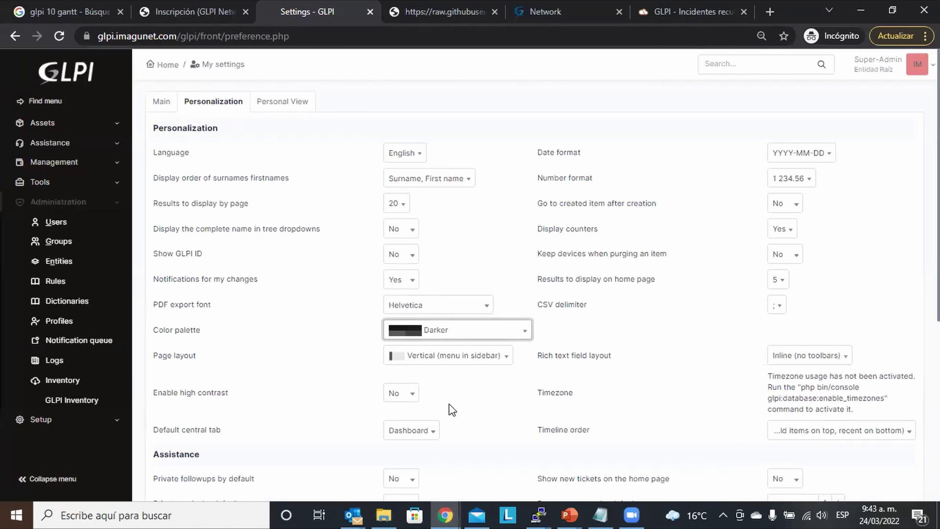
pyautogui.scroll(-6, 539, 293)
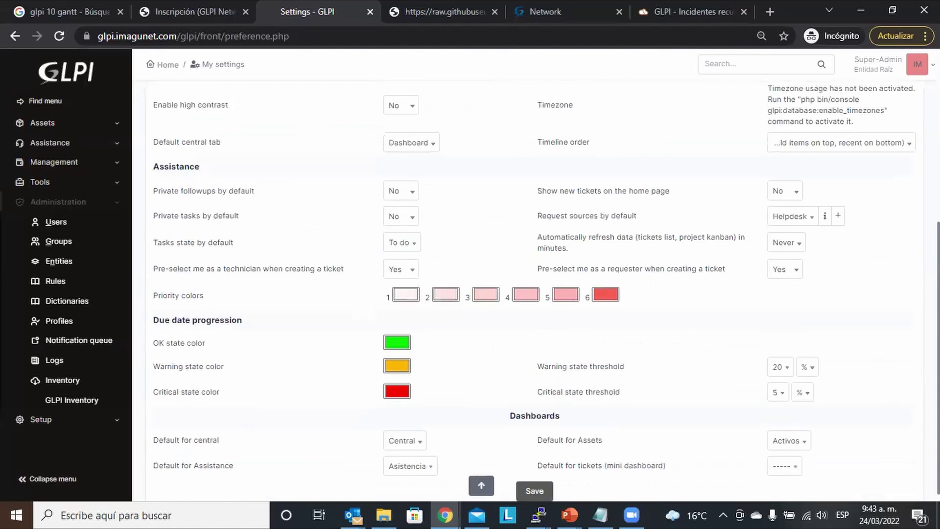
pyautogui.click(535, 481)
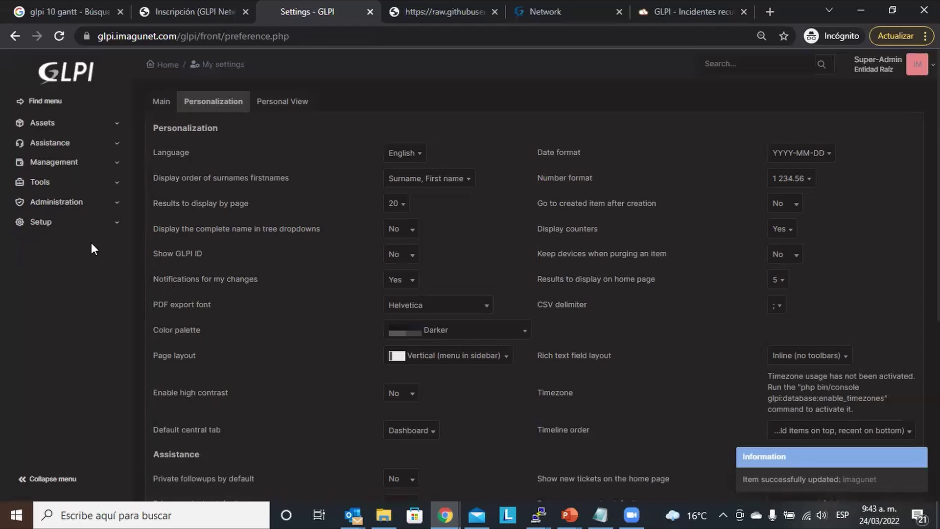
# Step: Open GLPI Inventory from the administration area and display its agents management list
pyautogui.click(87, 225)
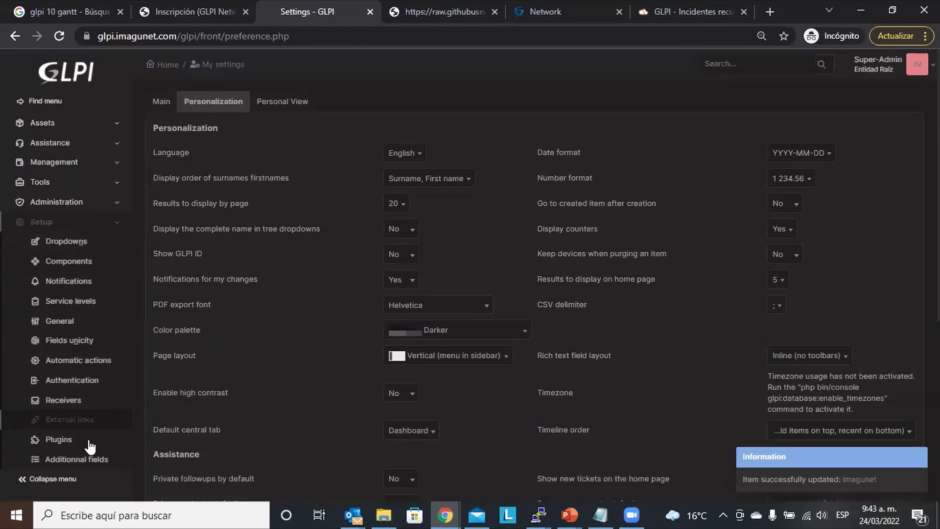
pyautogui.click(95, 203)
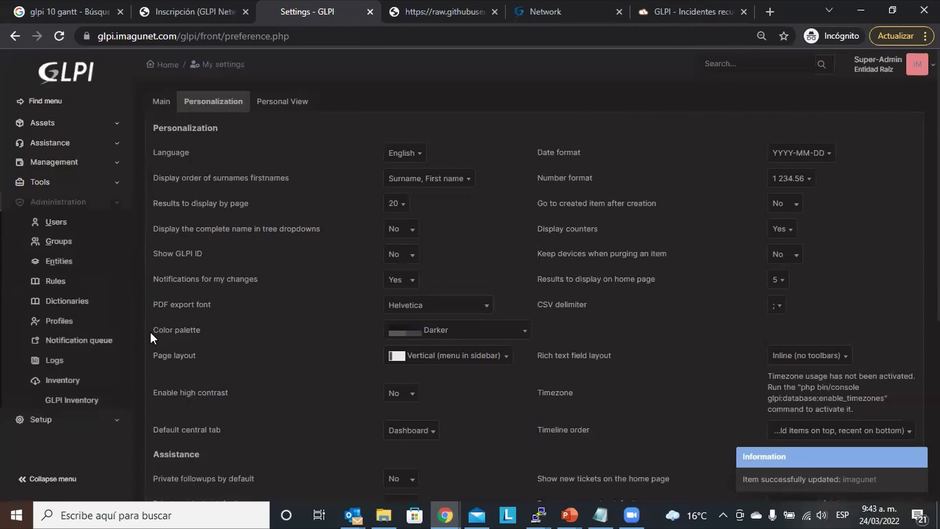
pyautogui.click(78, 401)
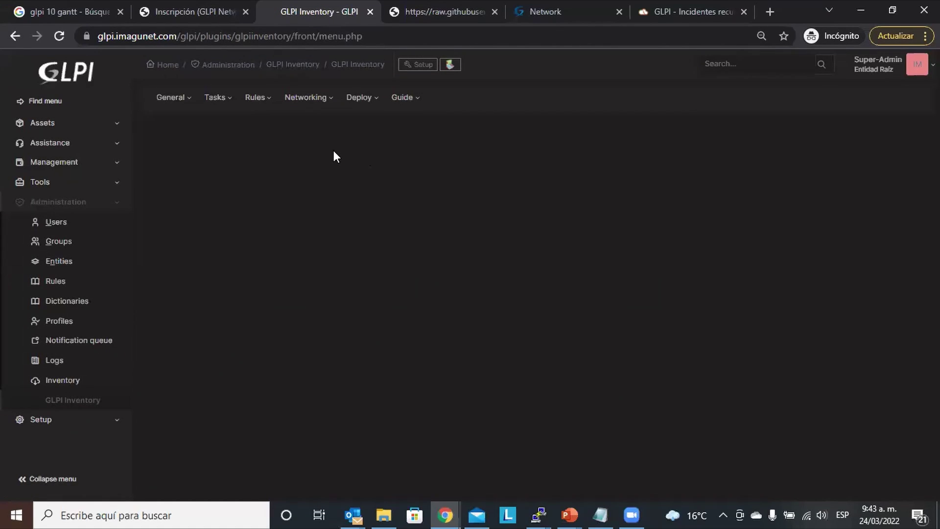
pyautogui.click(177, 99)
pyautogui.click(178, 100)
pyautogui.click(172, 101)
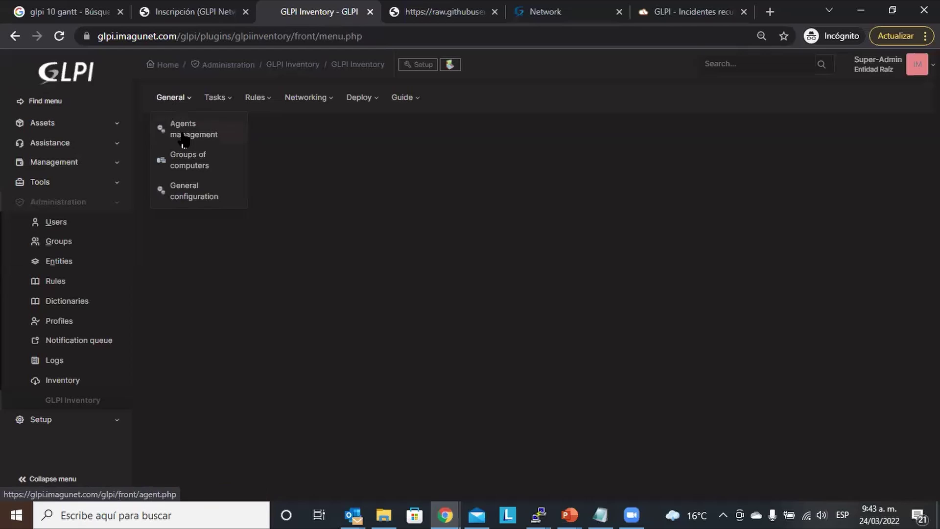
pyautogui.click(184, 137)
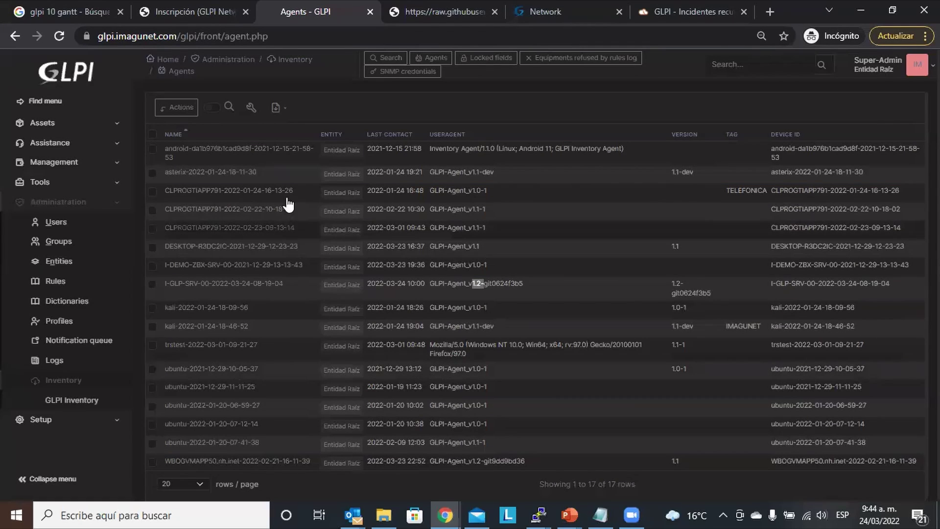
# Step: View the inventory file import page, and open the list of computers in the assets
pyautogui.click(239, 71)
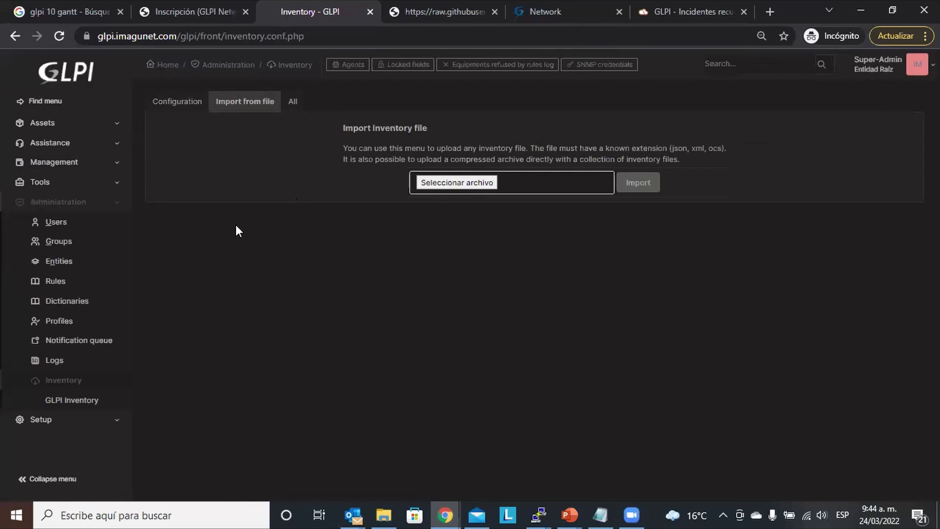
pyautogui.click(74, 123)
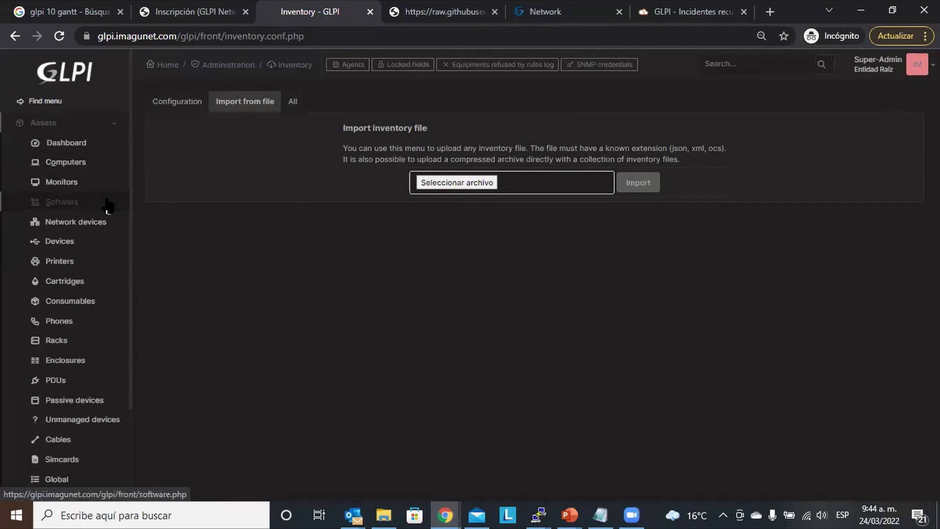
pyautogui.click(74, 166)
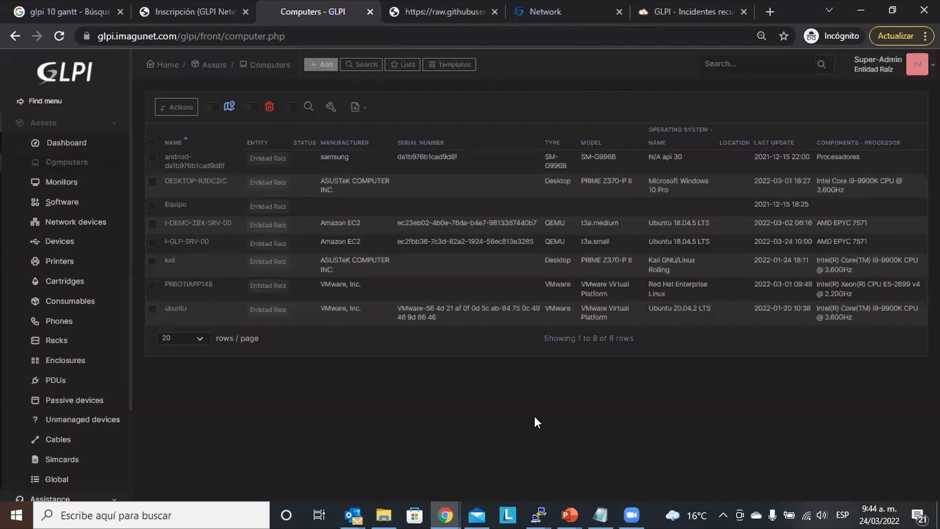
# Step: Switch to the PuTTY terminal session on I-DEMO-GLP-SRV-00 and add several empty prompt lines below the old output
pyautogui.hotkey('alt', 'Tab')
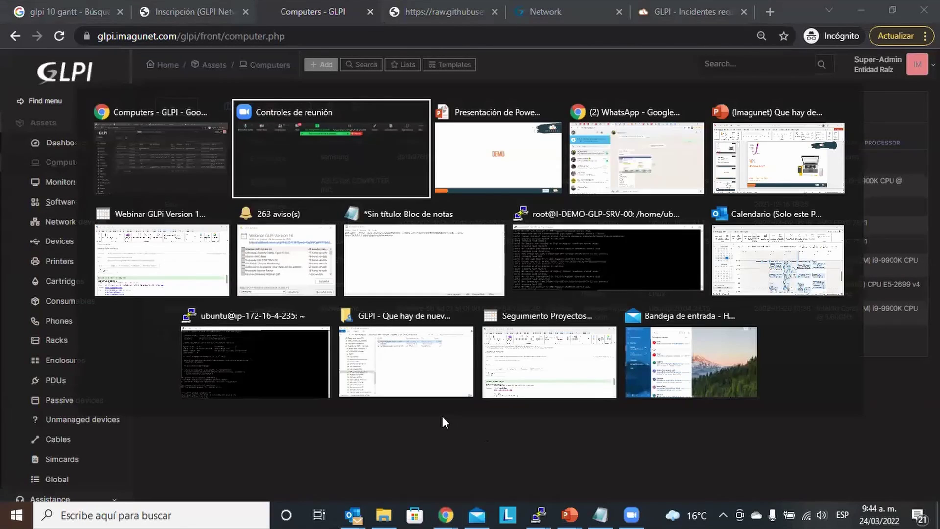
pyautogui.press('Escape')
pyautogui.hotkey('alt', 'Tab')
pyautogui.hotkey('alt', 'Tab')
pyautogui.hotkey('alt', 'Tab')
pyautogui.hotkey('alt', 'Tab')
pyautogui.hotkey('alt', 'Tab')
pyautogui.hotkey('alt', 'Tab')
pyautogui.hotkey('alt', 'Tab')
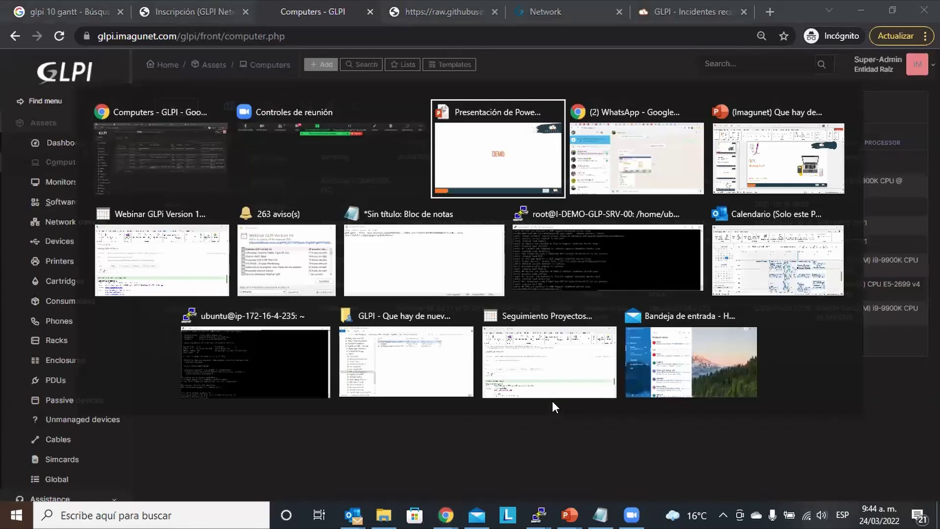
pyautogui.hotkey('alt', 'Tab')
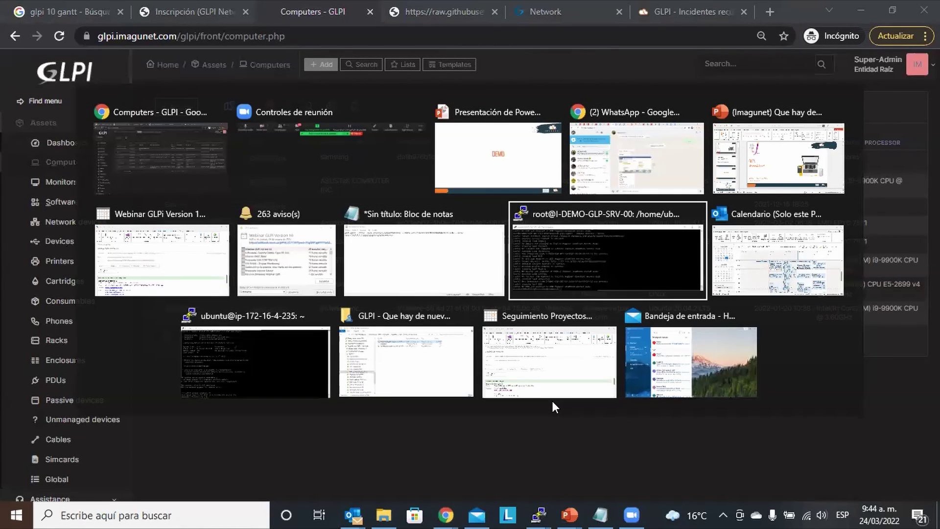
pyautogui.press('Return')
pyautogui.press('Return')
pyautogui.press('Return')
pyautogui.press('Return')
pyautogui.press('Return')
pyautogui.press('Return')
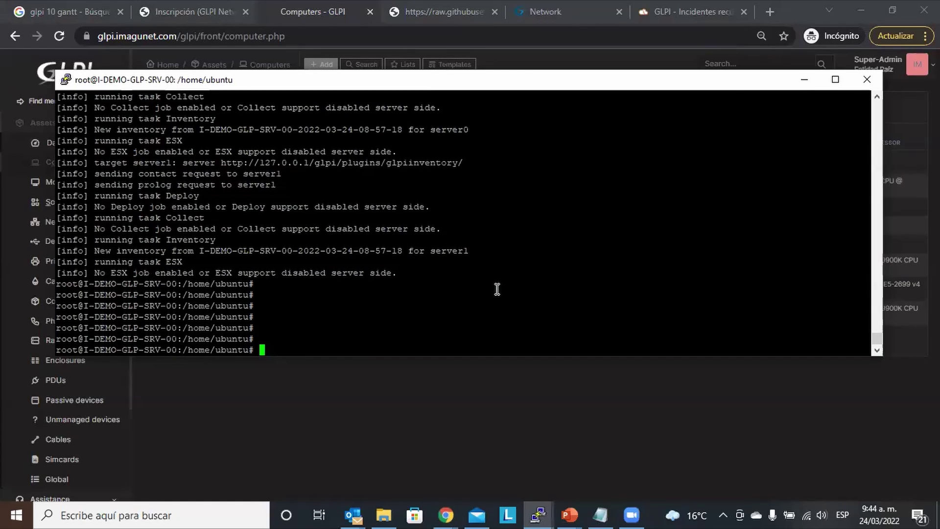
pyautogui.press('Up')
pyautogui.press('Up')
pyautogui.press('Up')
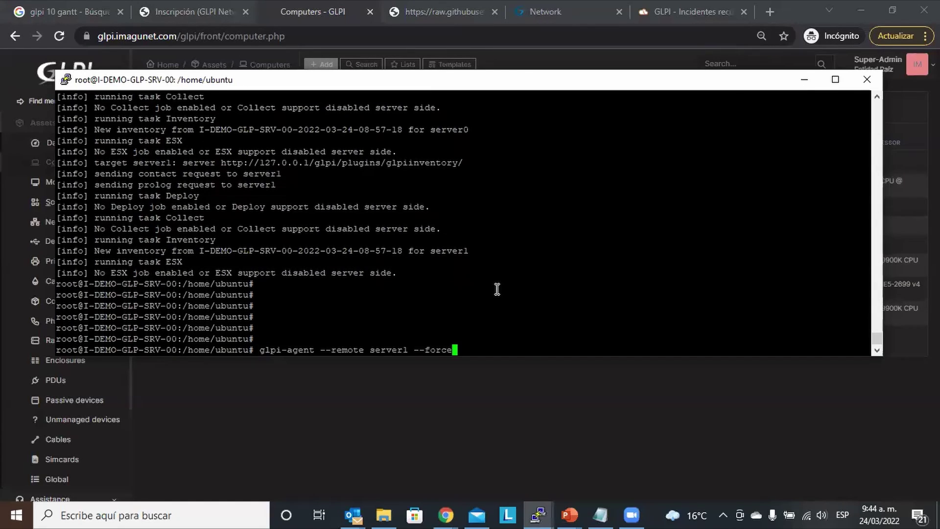
pyautogui.press('Down')
pyautogui.press('Down')
pyautogui.press('Up')
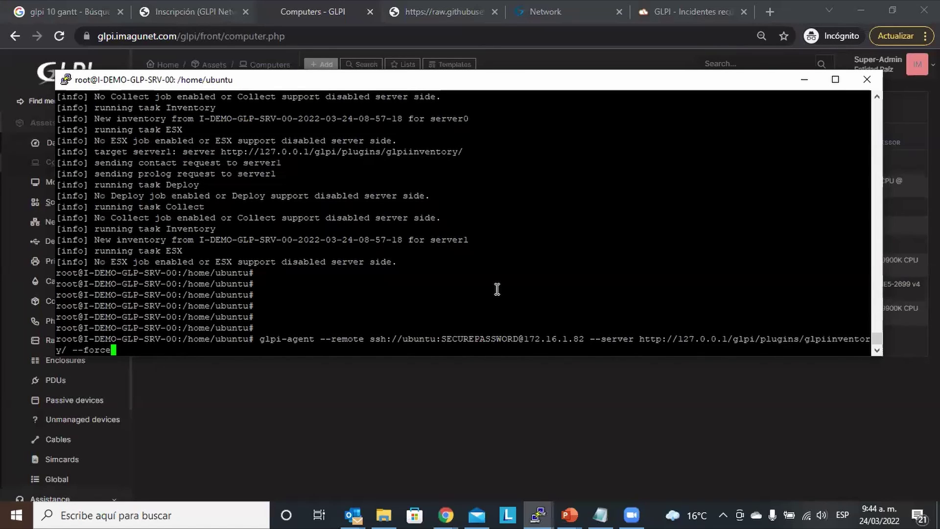
pyautogui.press('Return')
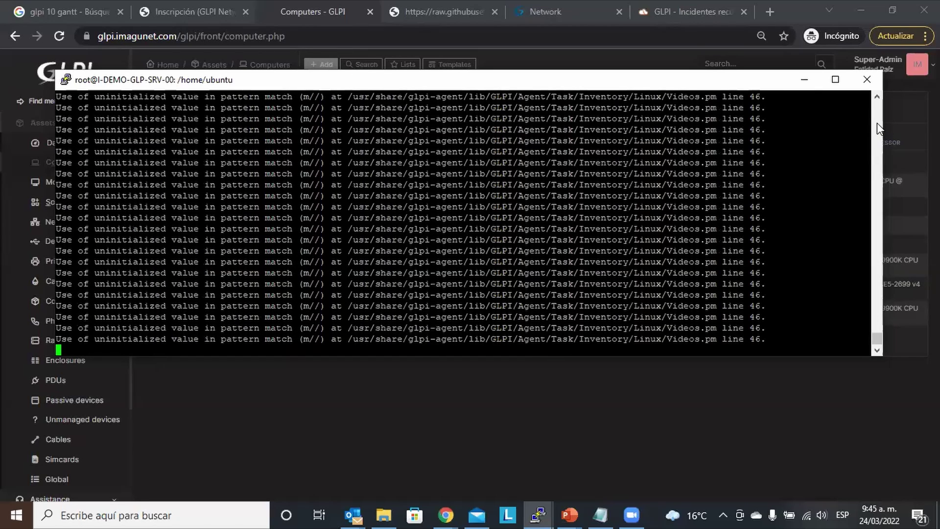
# Step: Examine the terminal history and the glpi-agent output for the Inventory and RemoteInventory tasks of the remote host
pyautogui.scroll(1, 877, 123)
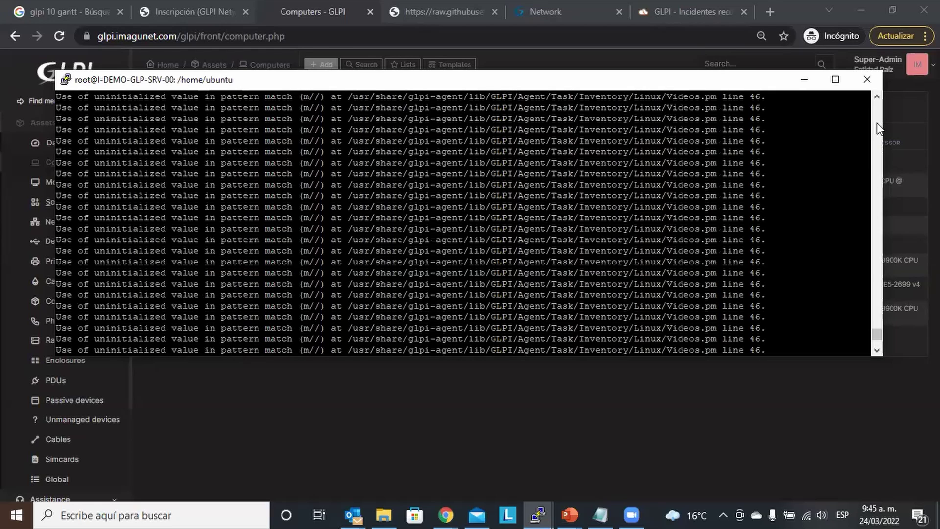
pyautogui.scroll(5, 877, 123)
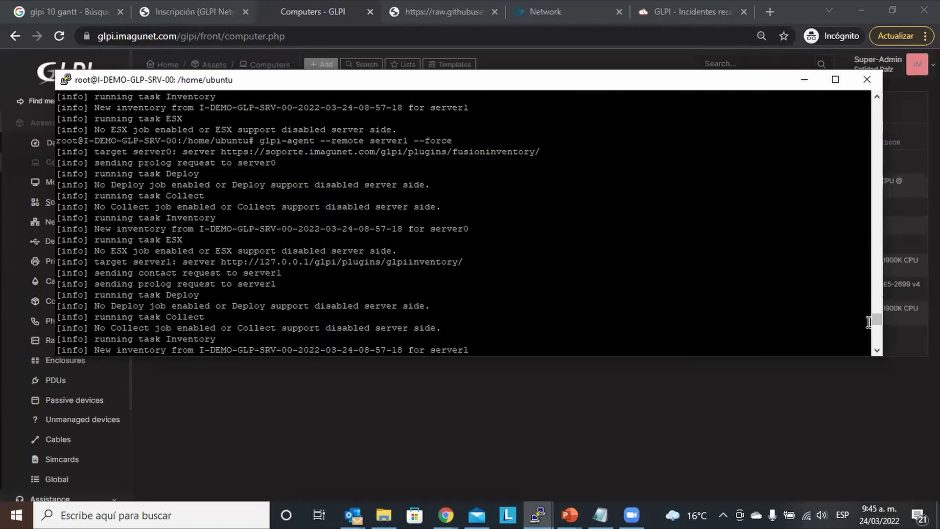
pyautogui.scroll(-2, 875, 345)
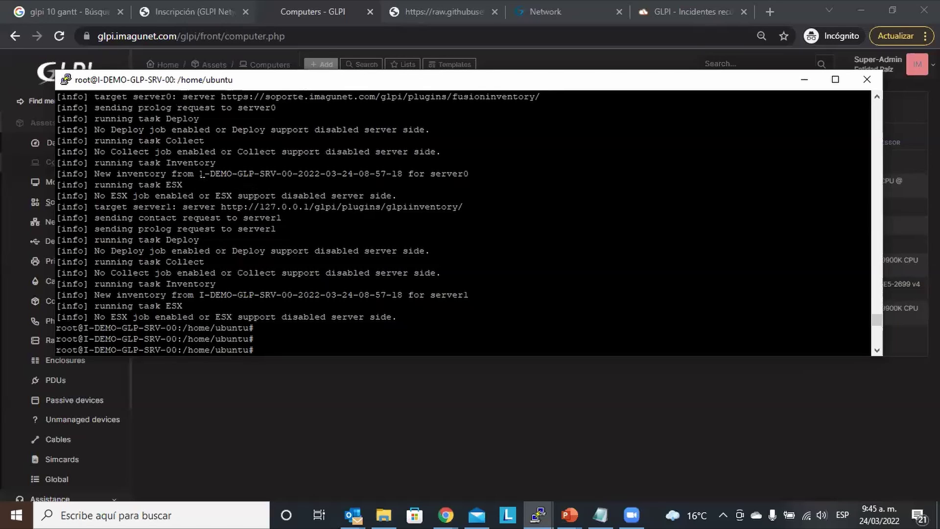
pyautogui.scroll(3, 877, 96)
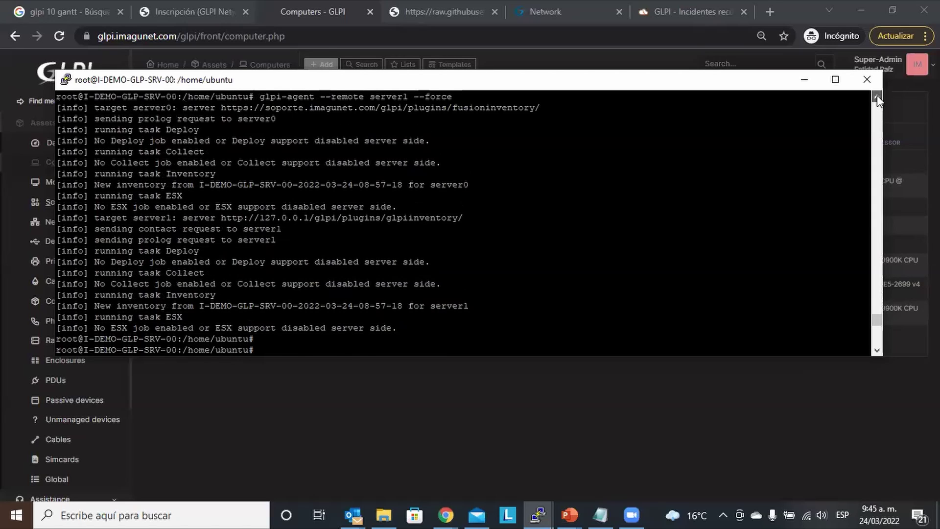
pyautogui.scroll(4, 877, 96)
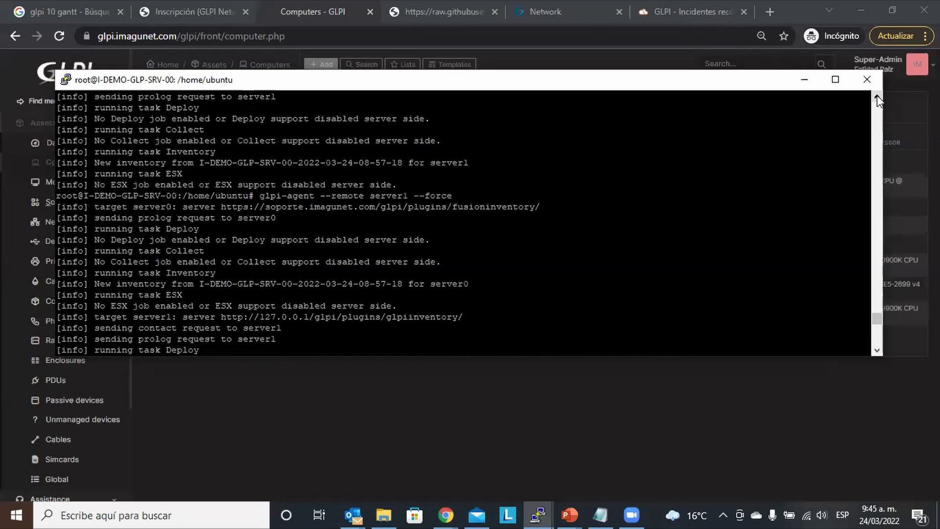
pyautogui.scroll(4, 877, 96)
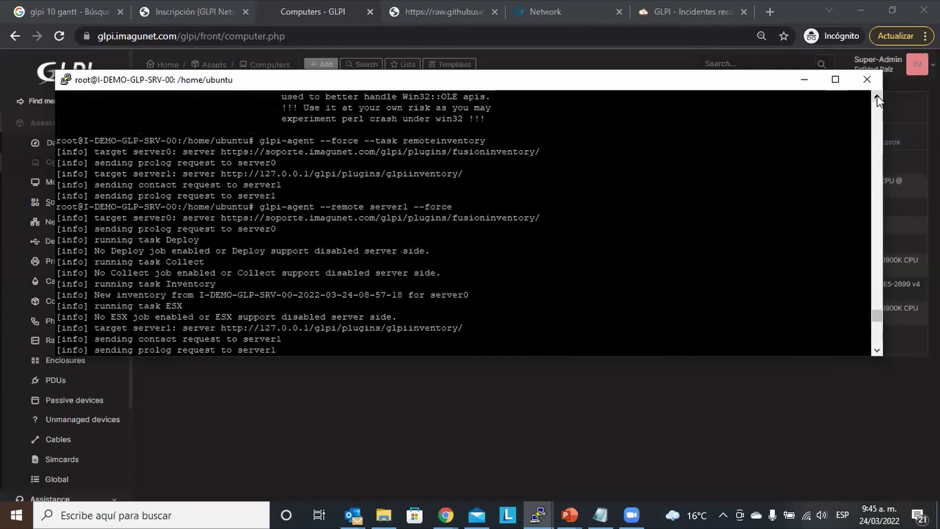
pyautogui.scroll(-4, 879, 333)
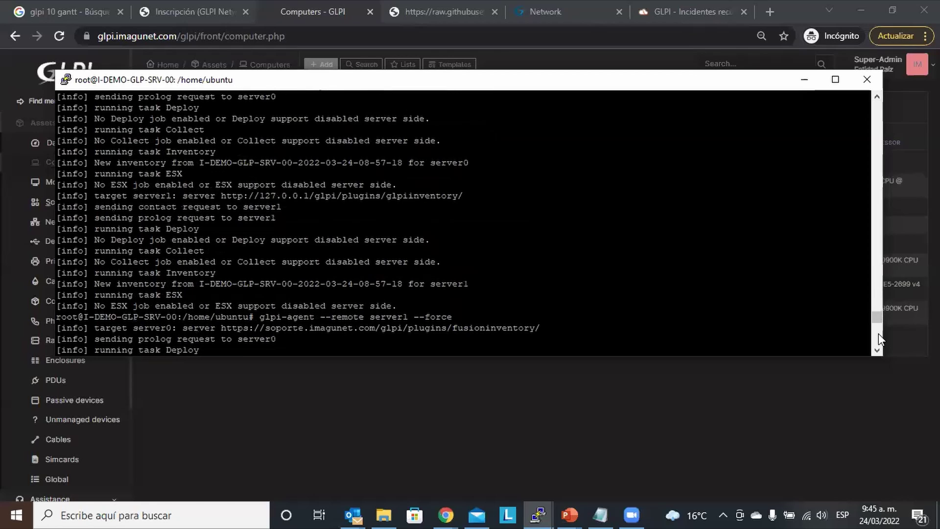
pyautogui.click(877, 349)
pyautogui.scroll(-3, 878, 349)
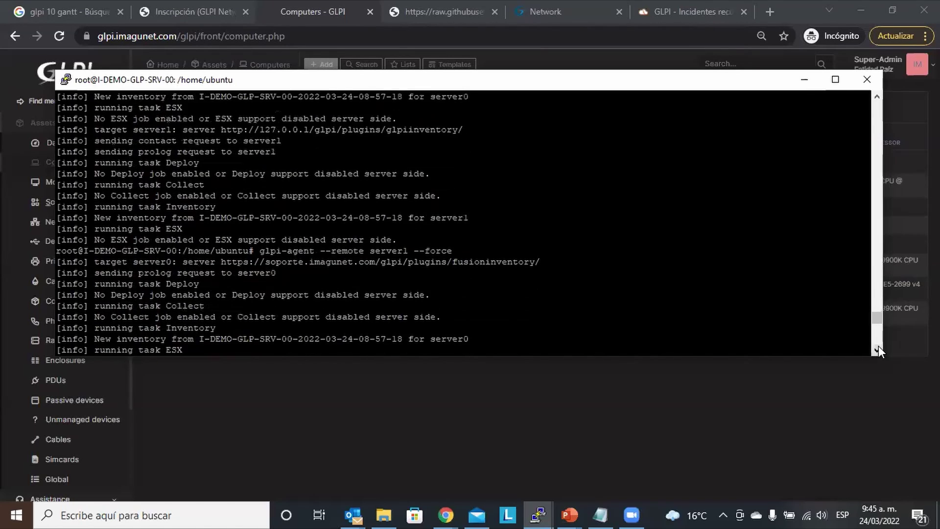
pyautogui.scroll(-2, 879, 346)
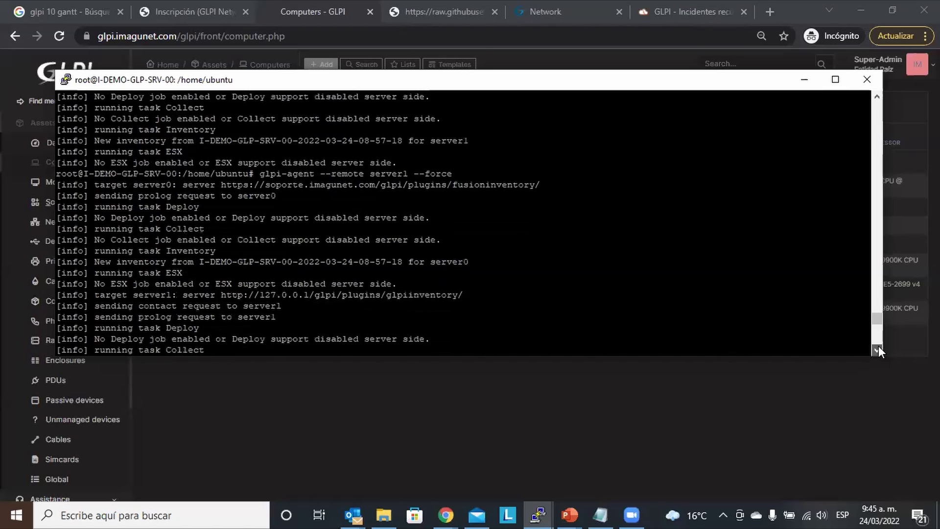
pyautogui.scroll(-3, 879, 345)
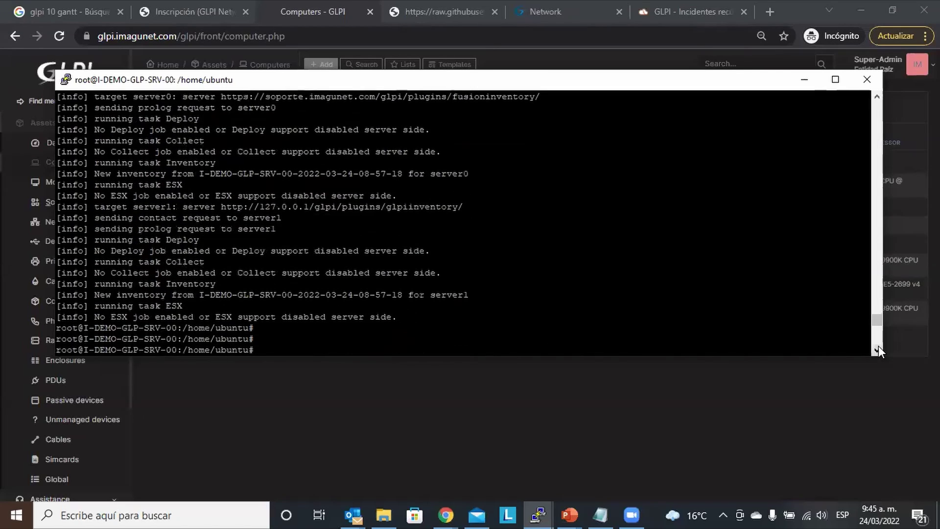
pyautogui.scroll(-6, 878, 346)
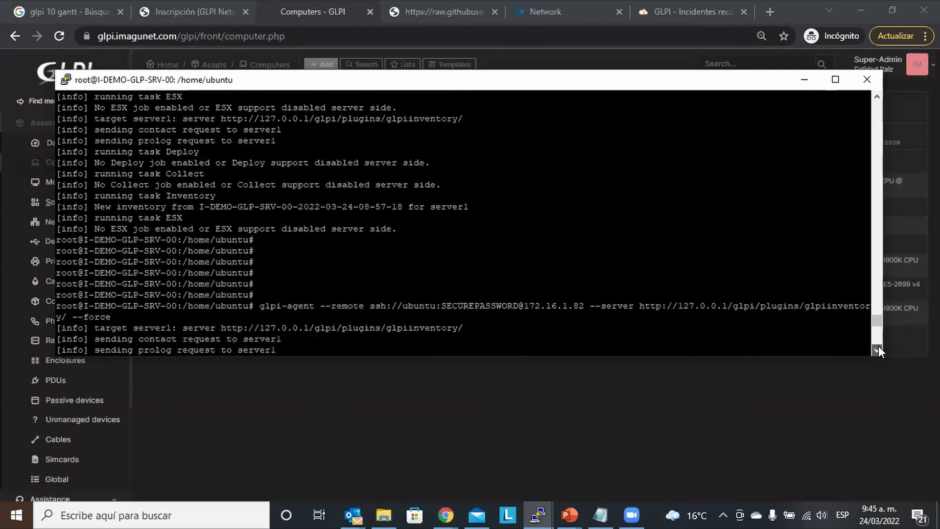
pyautogui.scroll(-2, 878, 345)
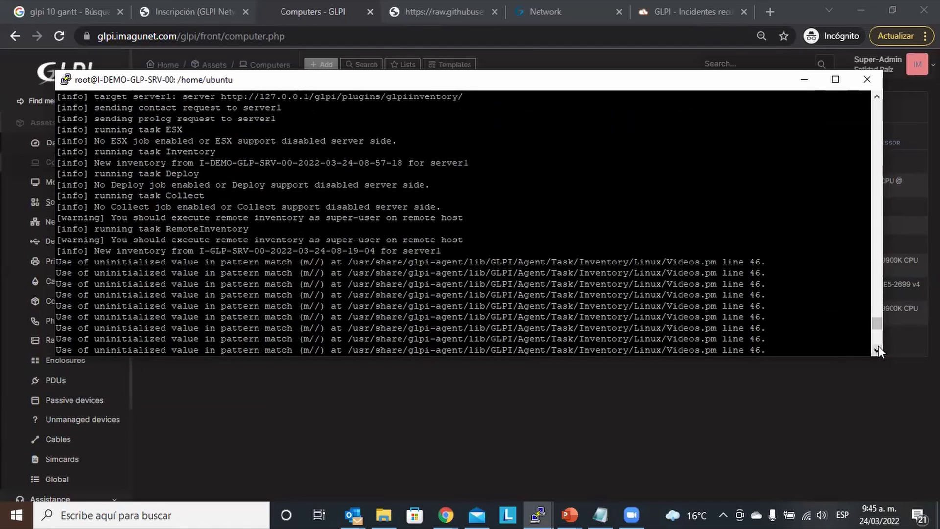
pyautogui.scroll(-3, 878, 346)
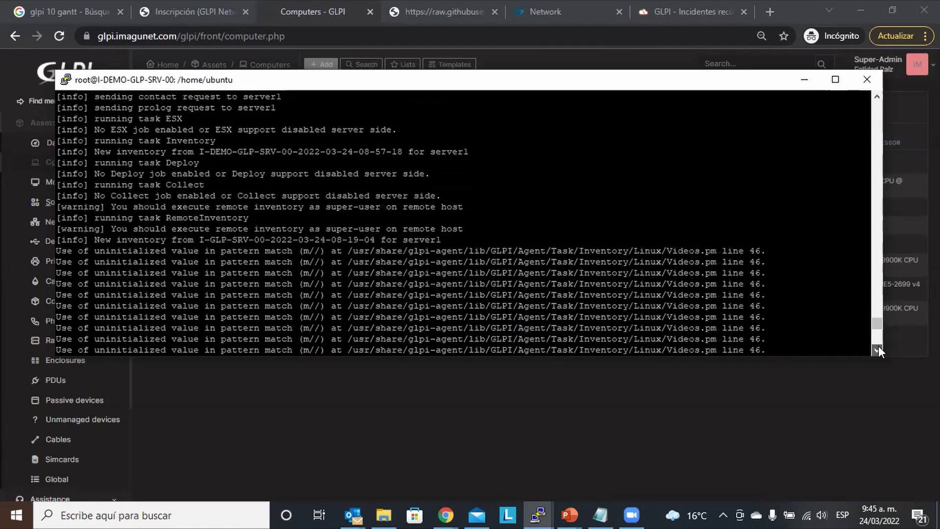
pyautogui.click(879, 346)
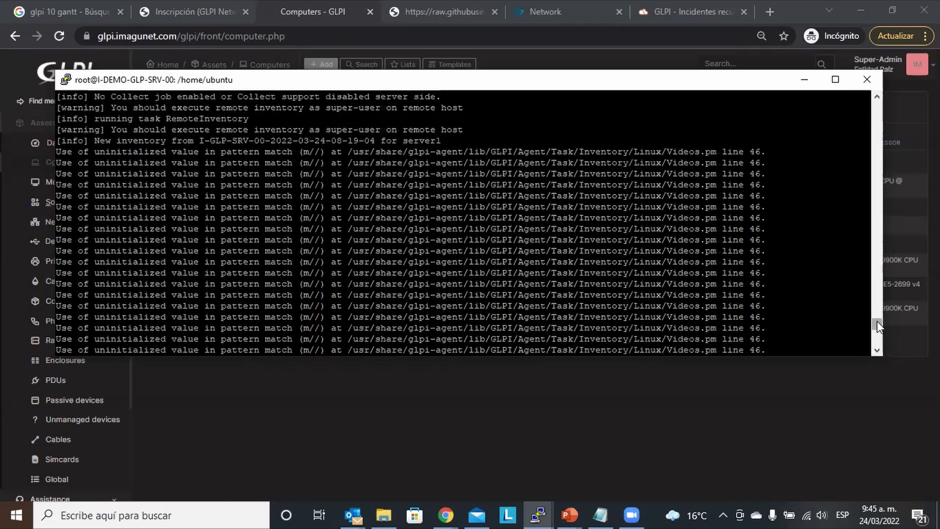
# Step: Return to an empty prompt, list the registered remote hosts with glpi-remote list, and highlight the device ID
pyautogui.moveTo(877, 321); pyautogui.dragTo(879, 363)
pyautogui.press('Return')
pyautogui.press('Return')
pyautogui.press('Return')
pyautogui.press('Return')
pyautogui.press('Return')
pyautogui.press('Return')
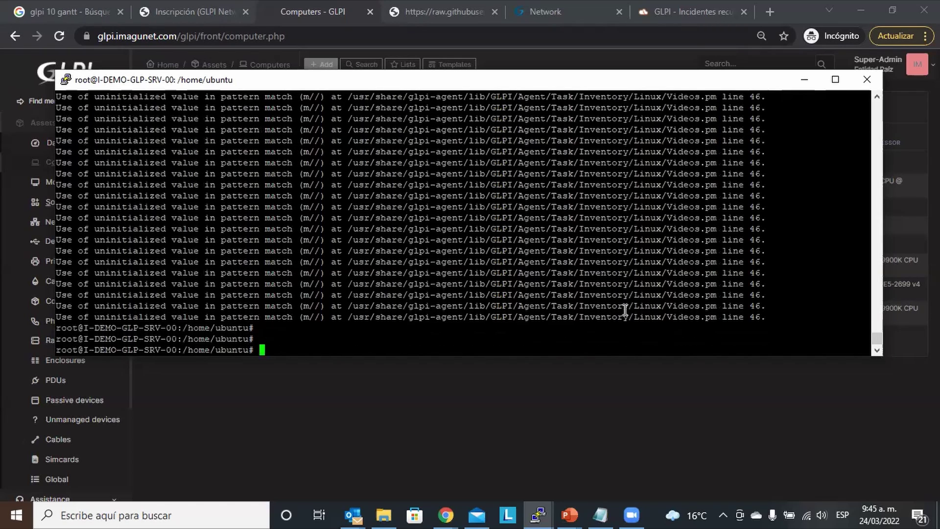
pyautogui.write('glpi-')
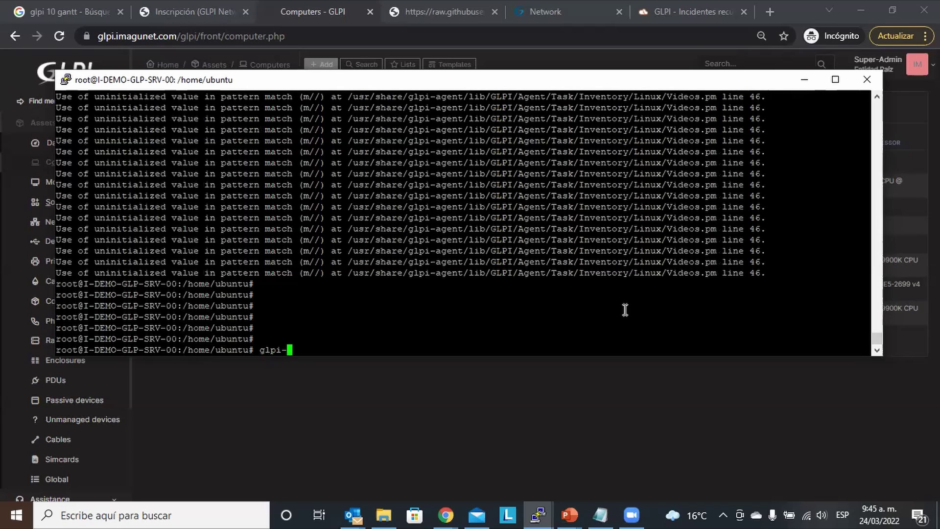
pyautogui.write('remote l')
pyautogui.write('ist')
pyautogui.press('Return')
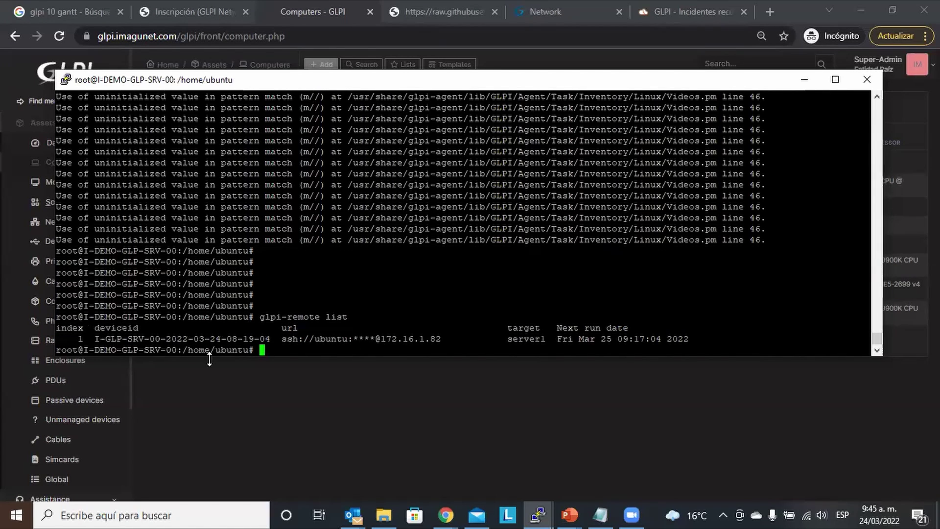
pyautogui.moveTo(90, 340); pyautogui.dragTo(168, 340)
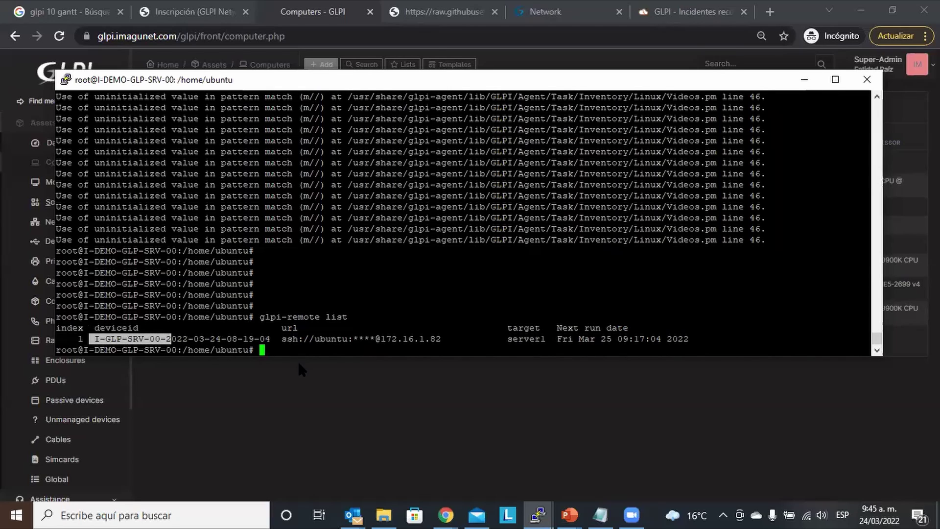
# Step: Run hostname and highlight the local server's name and the remote device's name to compare them
pyautogui.click(414, 295)
pyautogui.write('hostname')
pyautogui.press('Return')
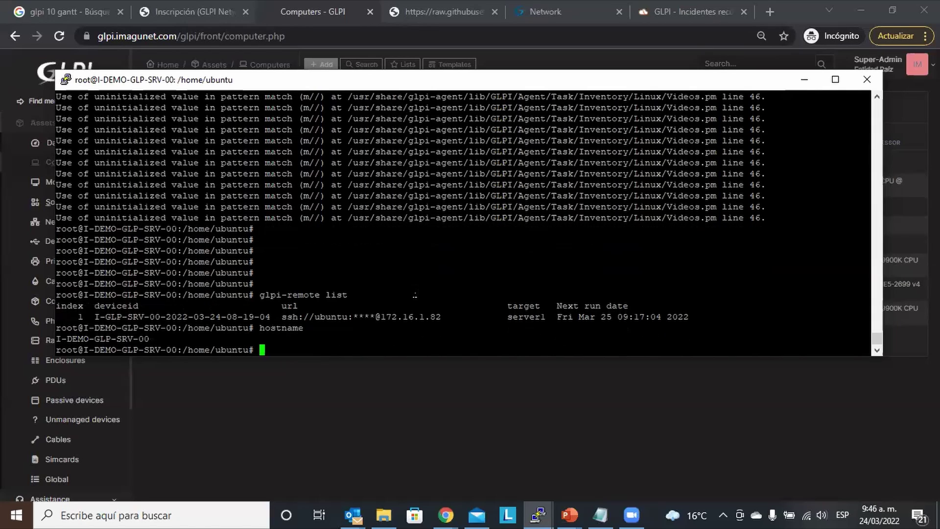
pyautogui.moveTo(56, 339); pyautogui.dragTo(148, 339)
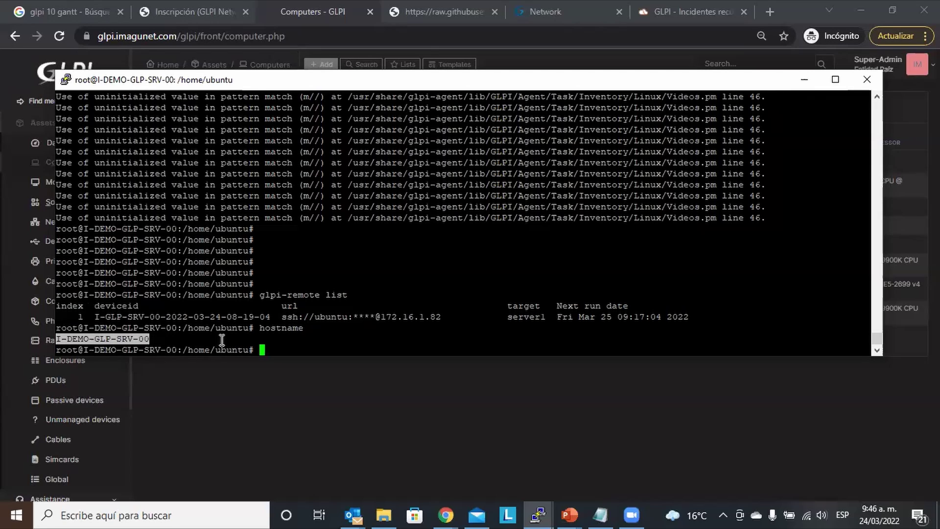
pyautogui.click(101, 317)
pyautogui.moveTo(94, 318); pyautogui.dragTo(161, 317)
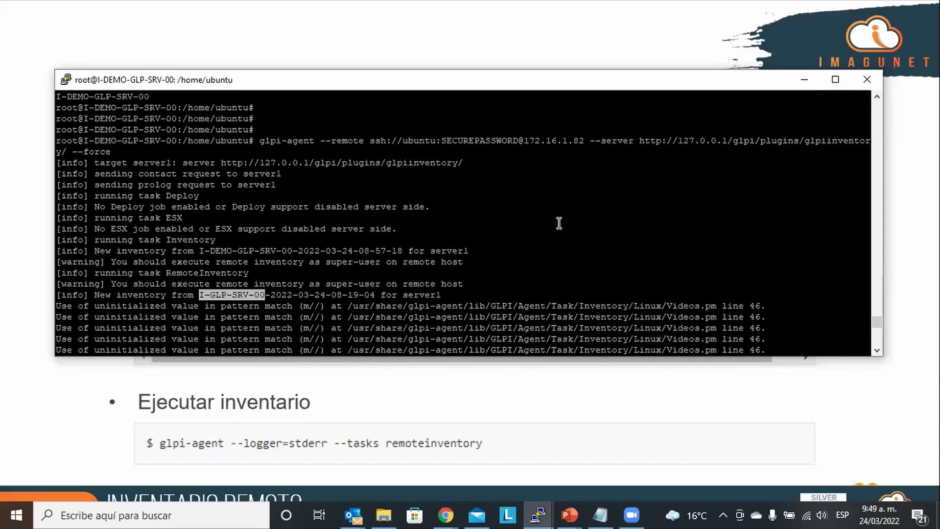
# Step: Examine the new inventory line for I-GLP-SRV-00 in the latest glpi-agent output
pyautogui.click(877, 350)
pyautogui.click(877, 349)
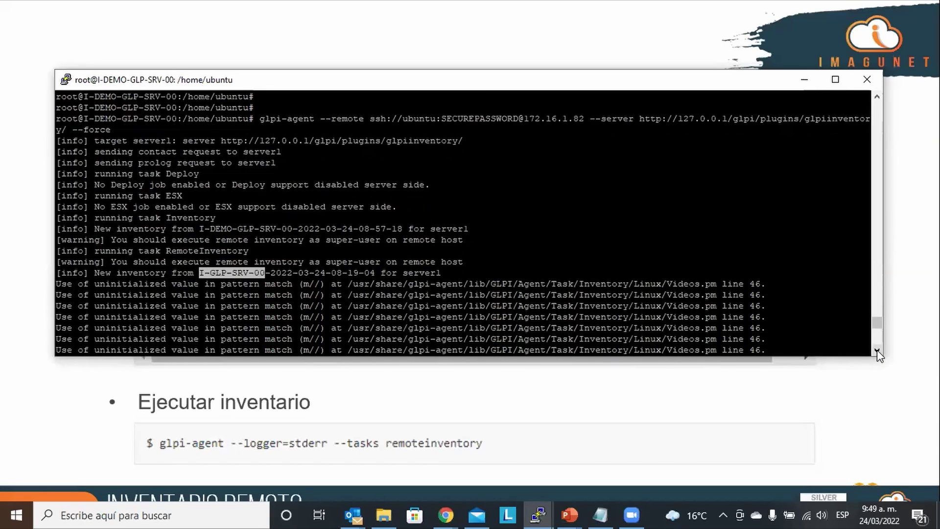
pyautogui.click(876, 349)
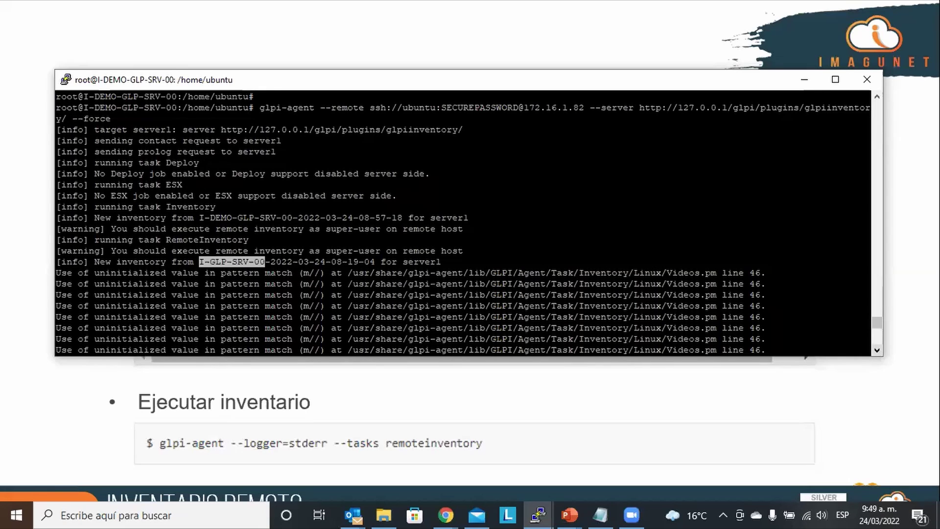
# Step: Switch to GLPI in Chrome, refresh the computers list, and open the main computer details of I-GLP-SRV-00
pyautogui.click(445, 514)
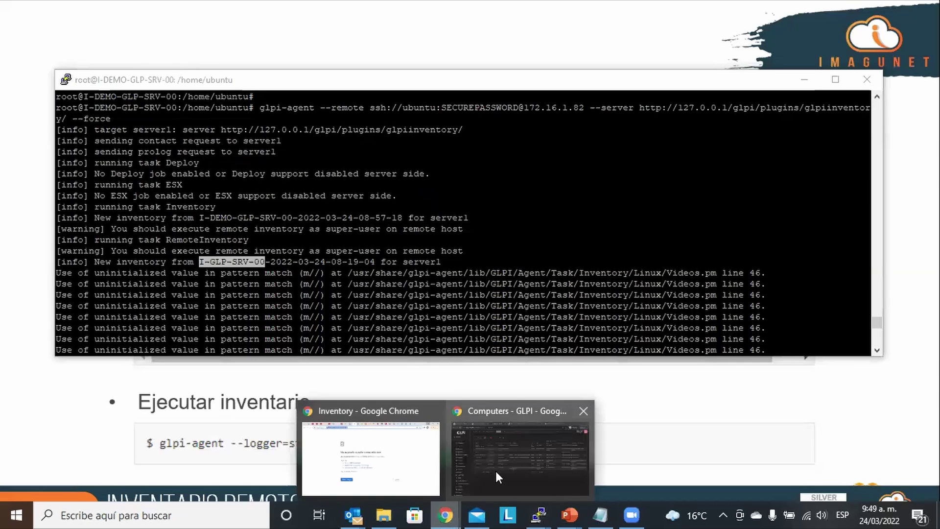
pyautogui.click(496, 471)
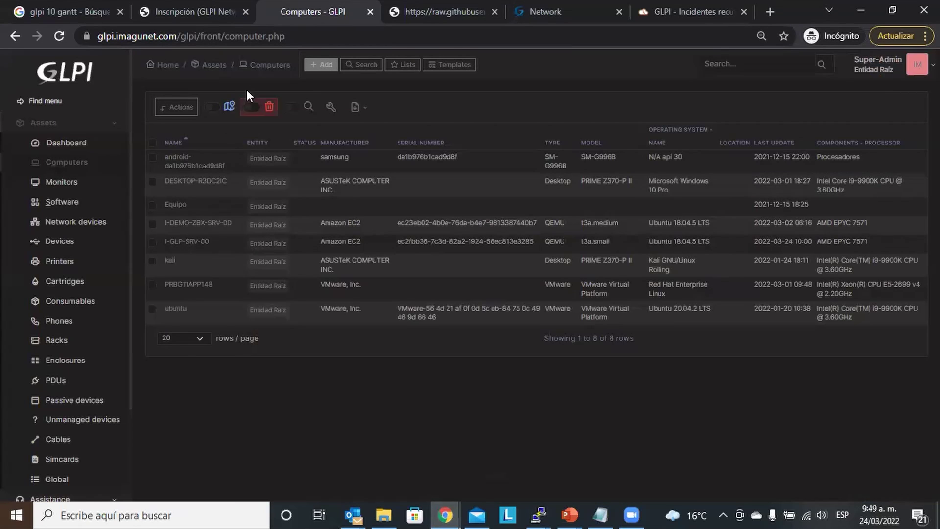
pyautogui.click(261, 70)
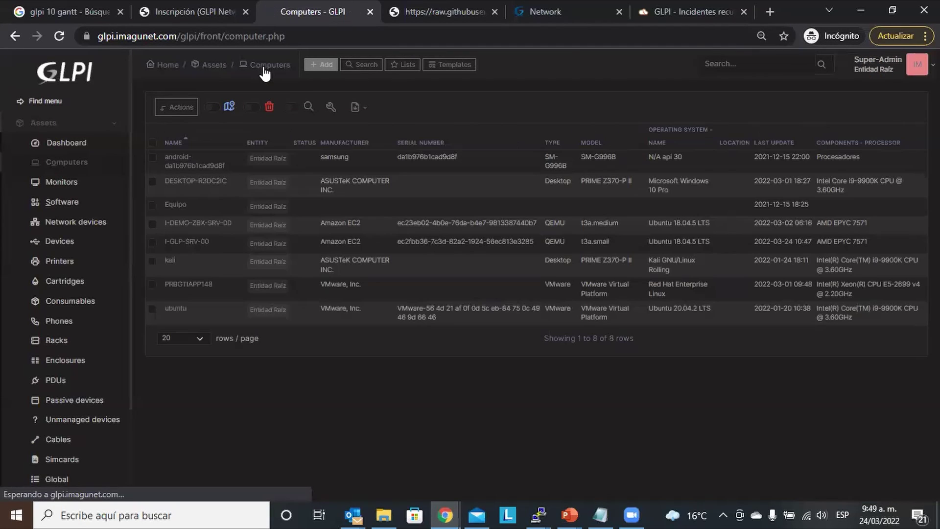
pyautogui.click(197, 242)
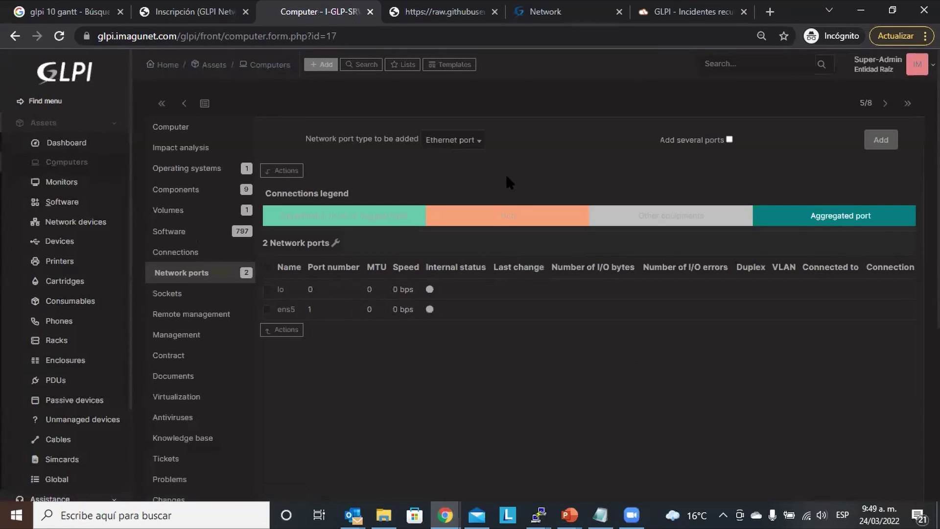
pyautogui.click(175, 132)
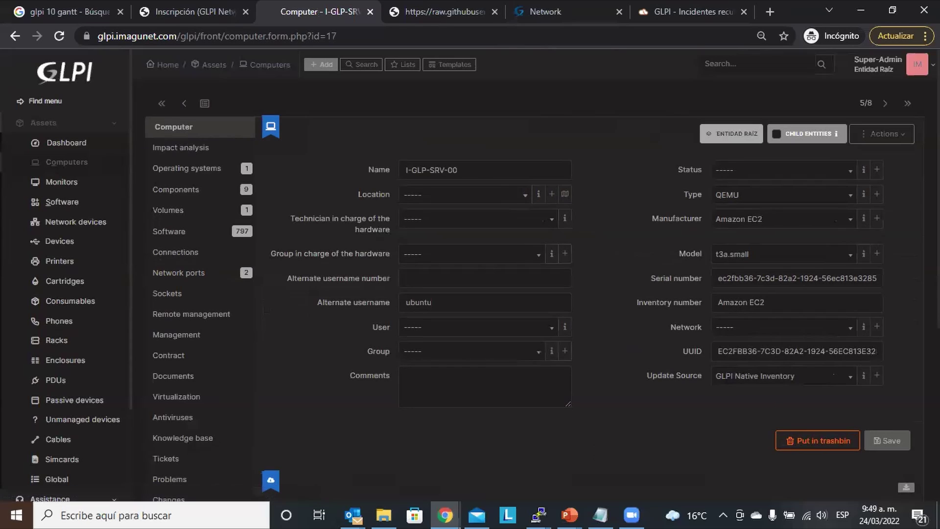
# Step: Highlight the time of the last inventory in the agent section of I-GLP-SRV-00
pyautogui.scroll(-5, 910, 273)
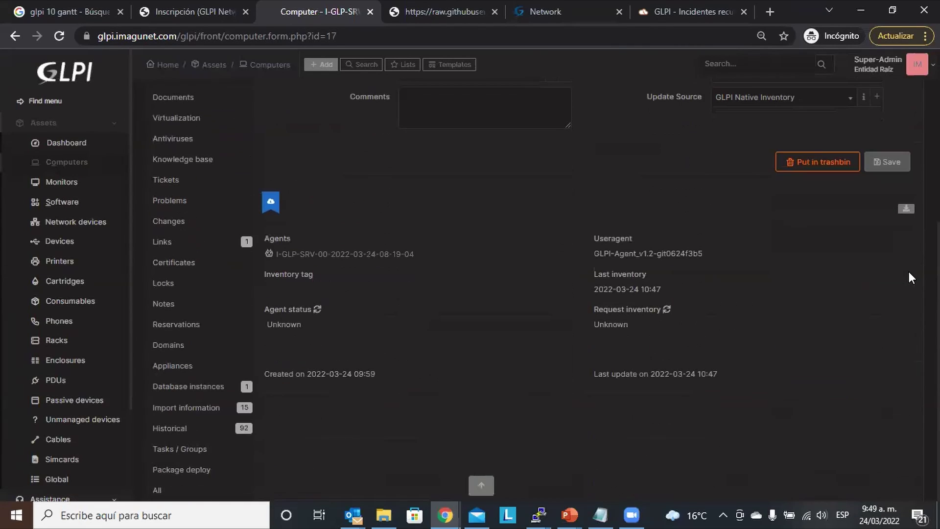
pyautogui.moveTo(645, 290)
pyautogui.mouseDown()
pyautogui.moveTo(664, 287)
pyautogui.moveTo(641, 289)
pyautogui.mouseUp()
pyautogui.click(661, 289)
pyautogui.moveTo(640, 289); pyautogui.dragTo(664, 289)
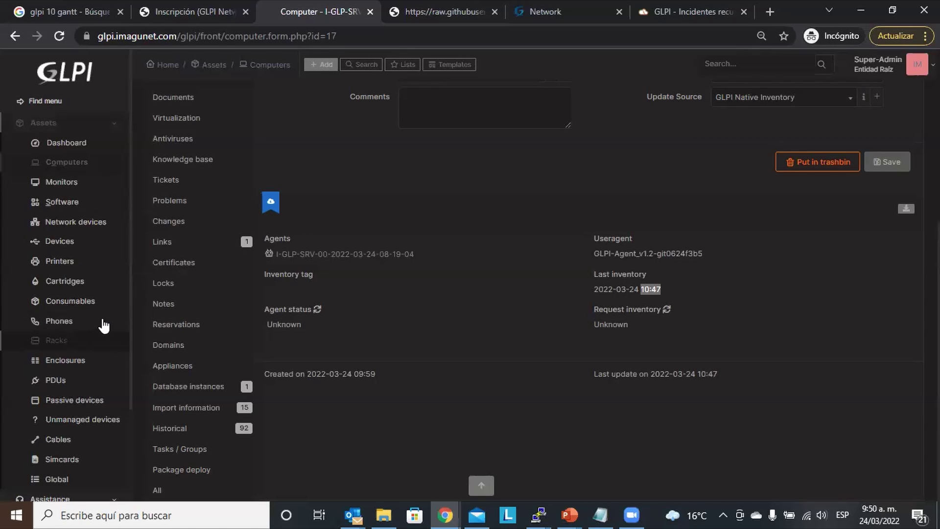
# Step: Open the Cartridges list, and view the Activos and Asistencia dashboards of the GLPI instance at soporte.imagunet.com
pyautogui.click(77, 289)
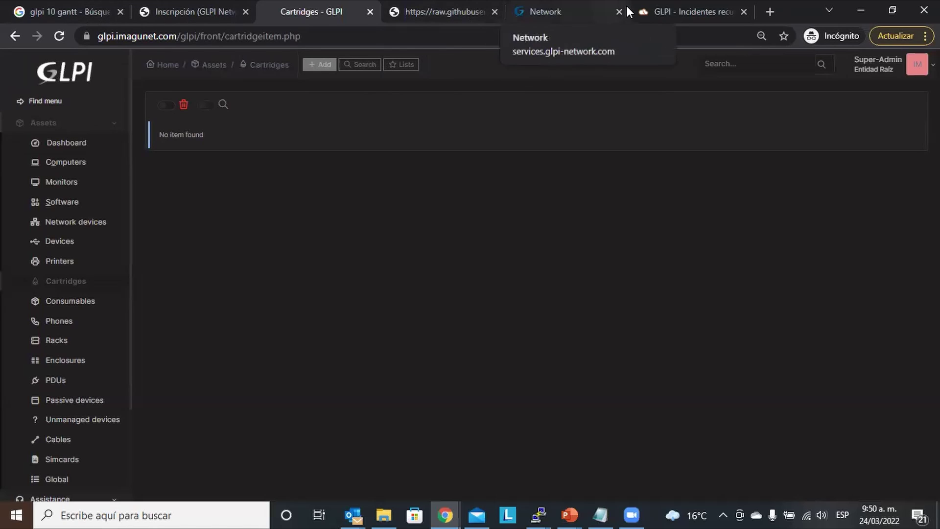
pyautogui.click(694, 3)
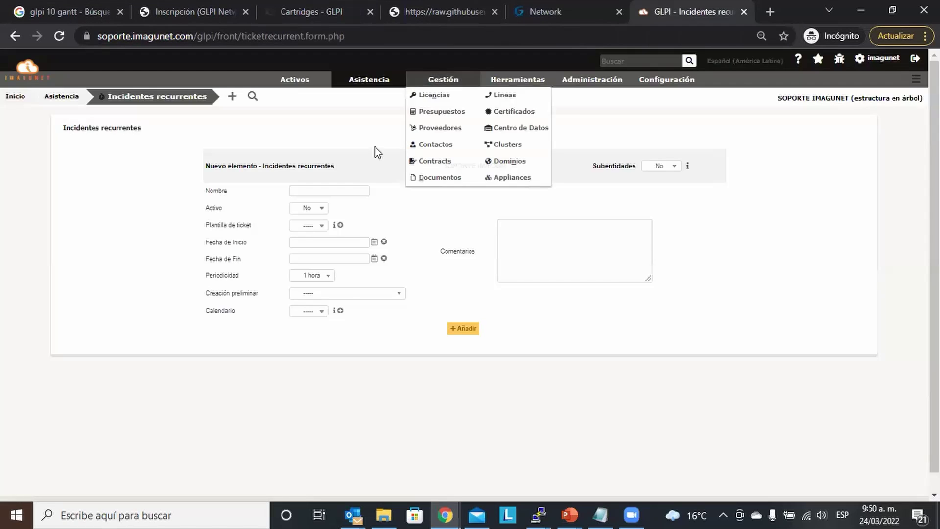
pyautogui.click(299, 82)
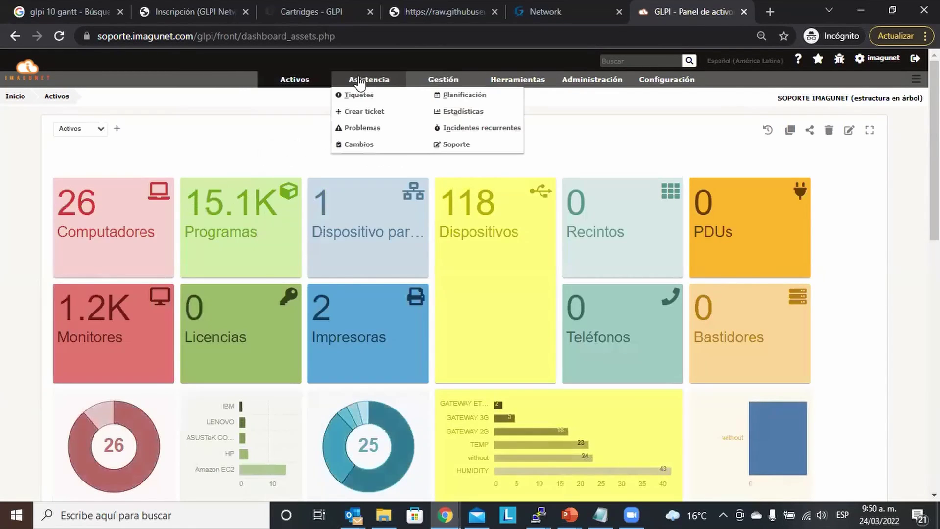
pyautogui.moveTo(434, 86)
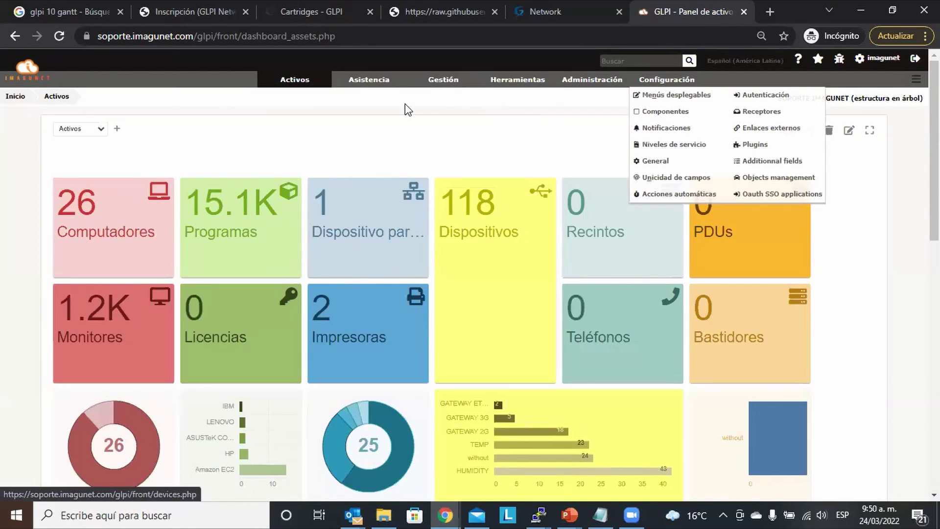
pyautogui.click(366, 92)
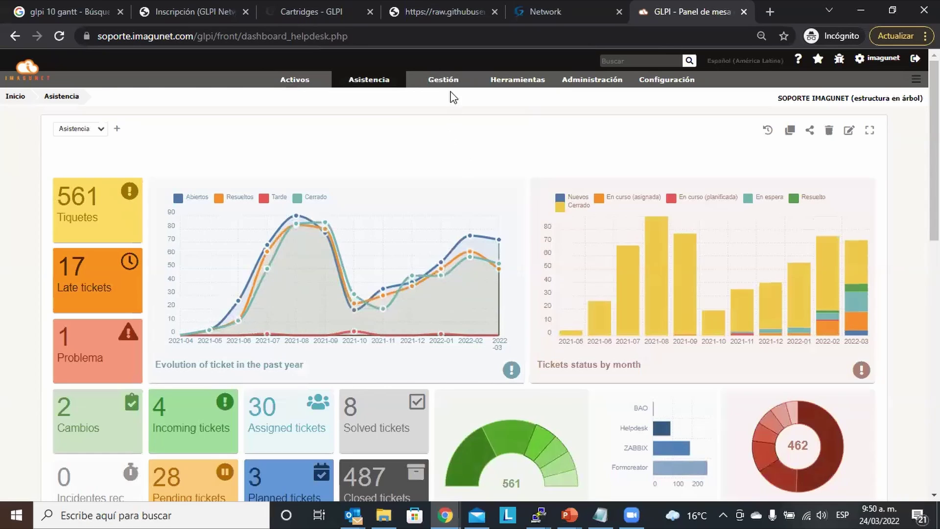
# Step: Open the Tiquetes list under Asistencia and look through the unresolved tickets down to the end of the page
pyautogui.click(358, 95)
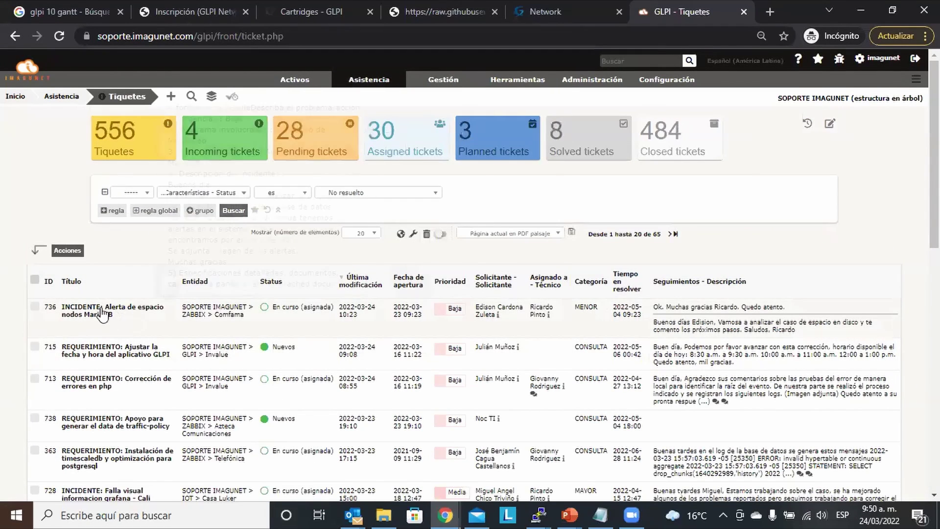
pyautogui.scroll(-2, 447, 372)
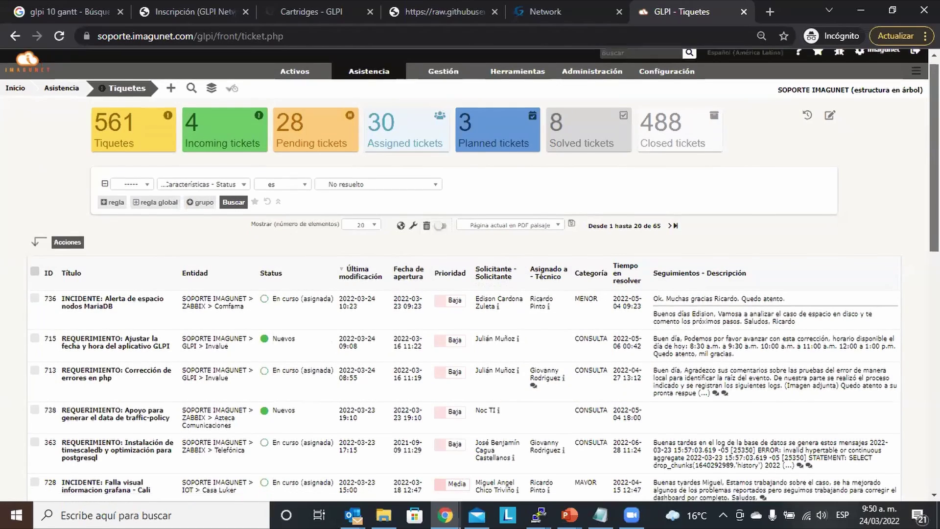
pyautogui.scroll(-10, 850, 349)
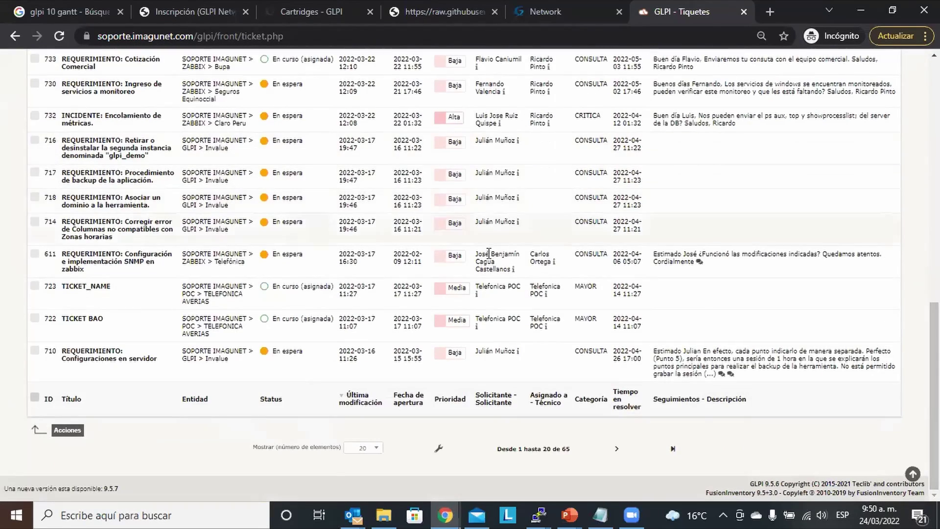
pyautogui.scroll(10, 207, 184)
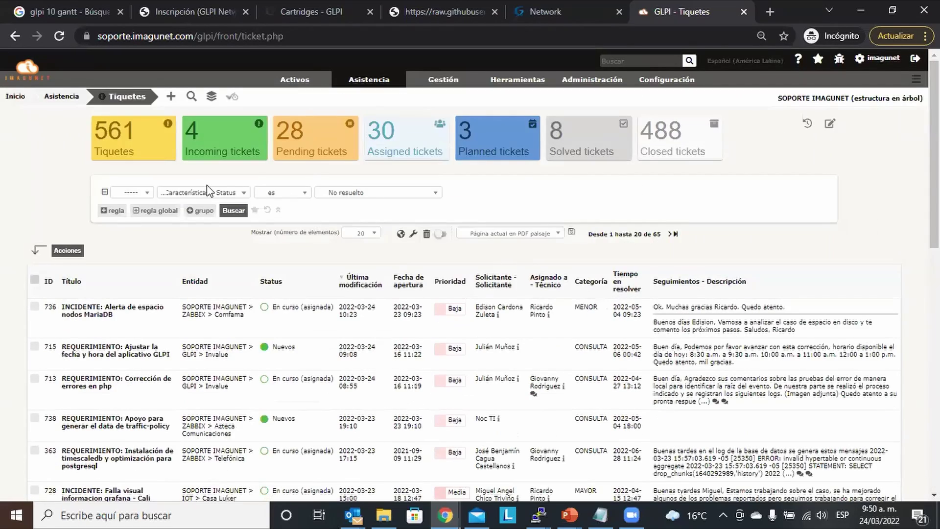
# Step: Add three extra search rules to the ticket filter and review the ticket list beneath them
pyautogui.click(115, 211)
pyautogui.click(116, 220)
pyautogui.click(113, 227)
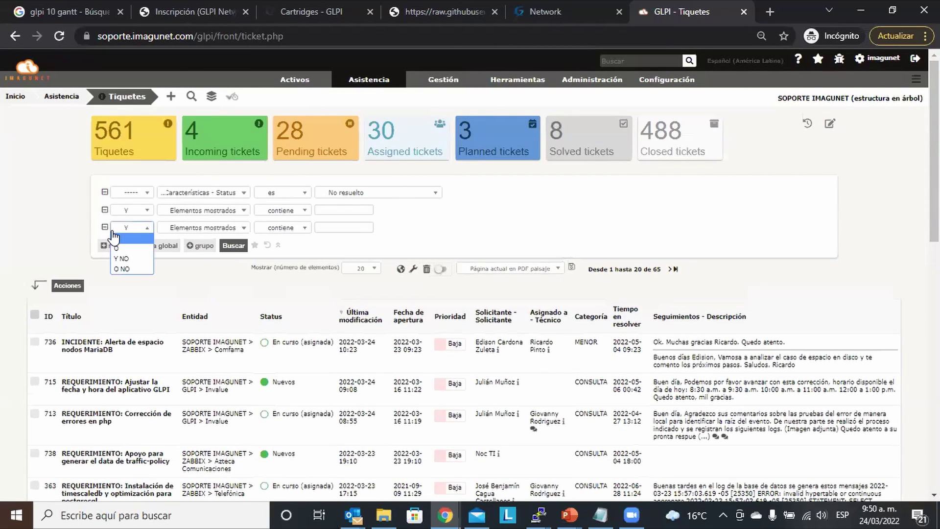
pyautogui.click(104, 244)
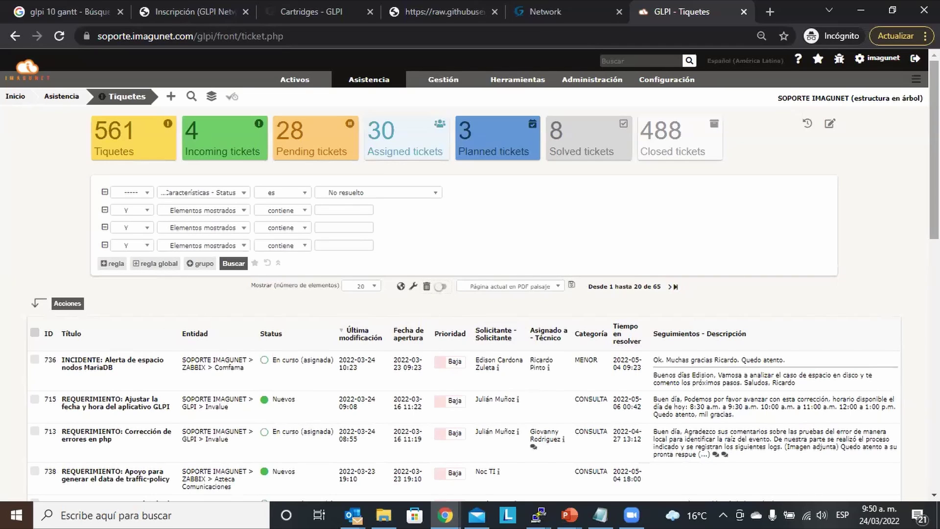
pyautogui.scroll(-9, 934, 146)
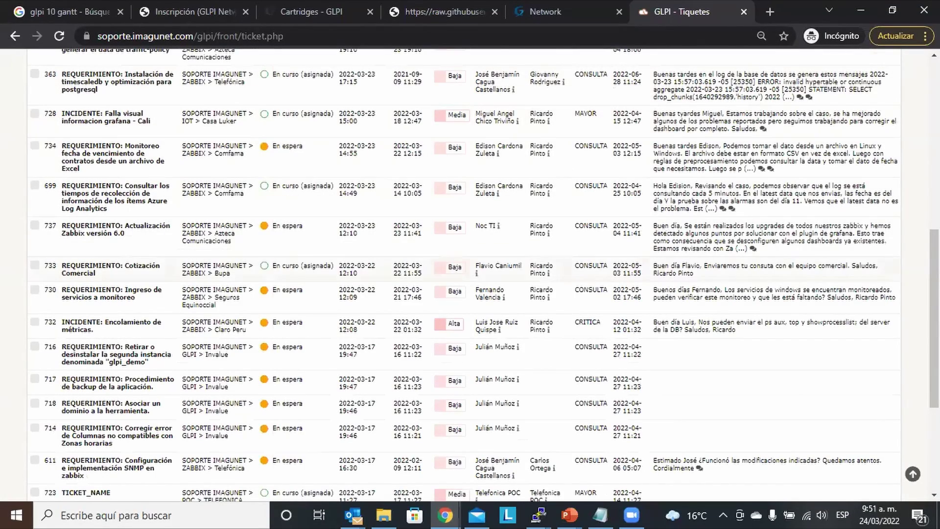
pyautogui.scroll(1, 933, 314)
pyautogui.scroll(8, 933, 314)
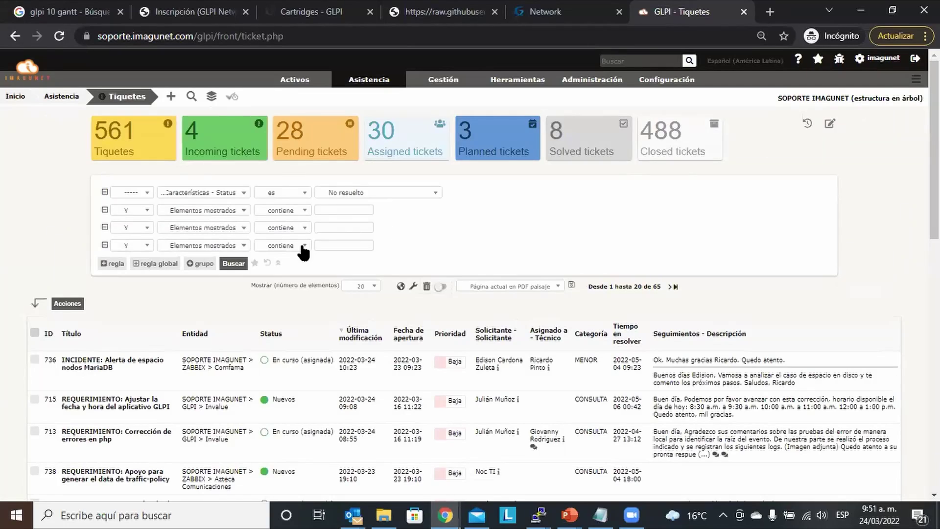
# Step: Return to the GLPI 10 instance at glpi.imagunet.com and show its Computers list at a larger zoom
pyautogui.click(288, 8)
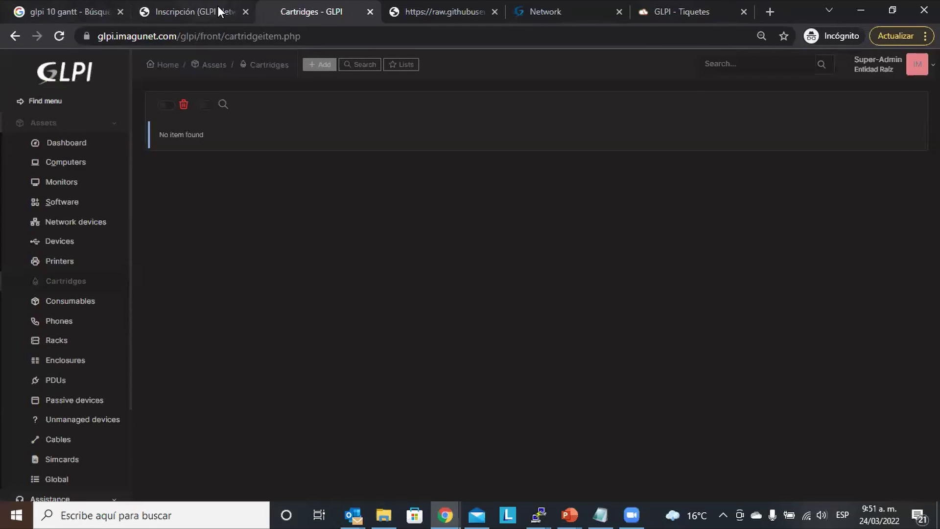
pyautogui.click(77, 164)
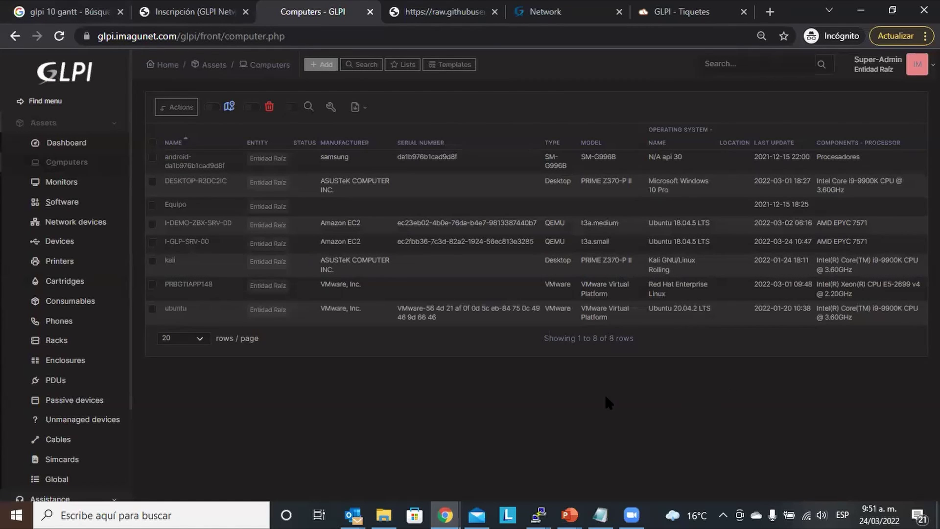
pyautogui.hotkey('ctrl', '+')
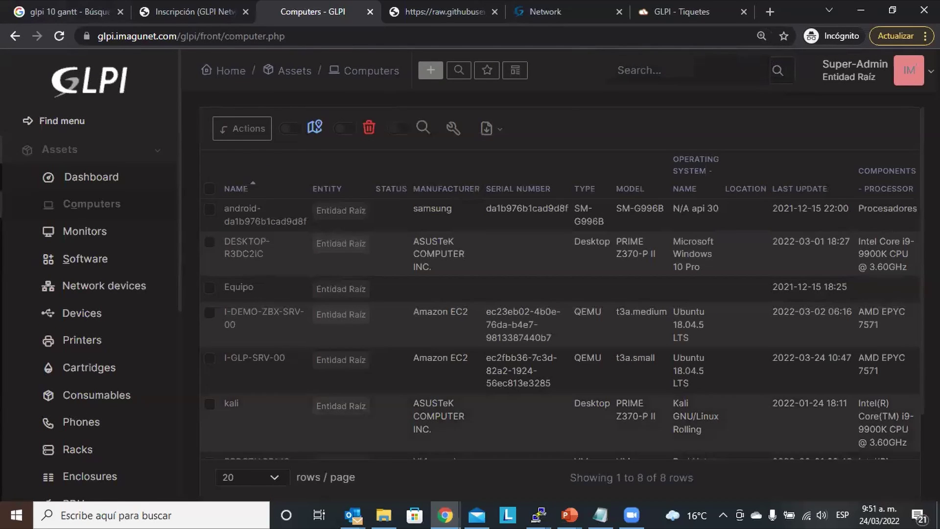
# Step: Examine how the Computers table's column headers and rows-per-page footer behave across the whole list
pyautogui.scroll(-1, 560, 324)
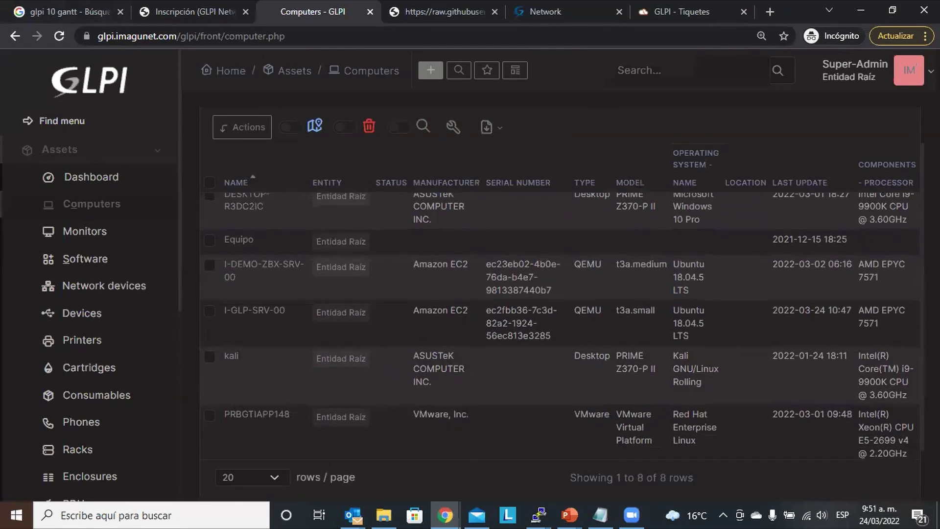
pyautogui.scroll(-3, 560, 323)
pyautogui.scroll(3, 560, 323)
pyautogui.scroll(-3, 560, 323)
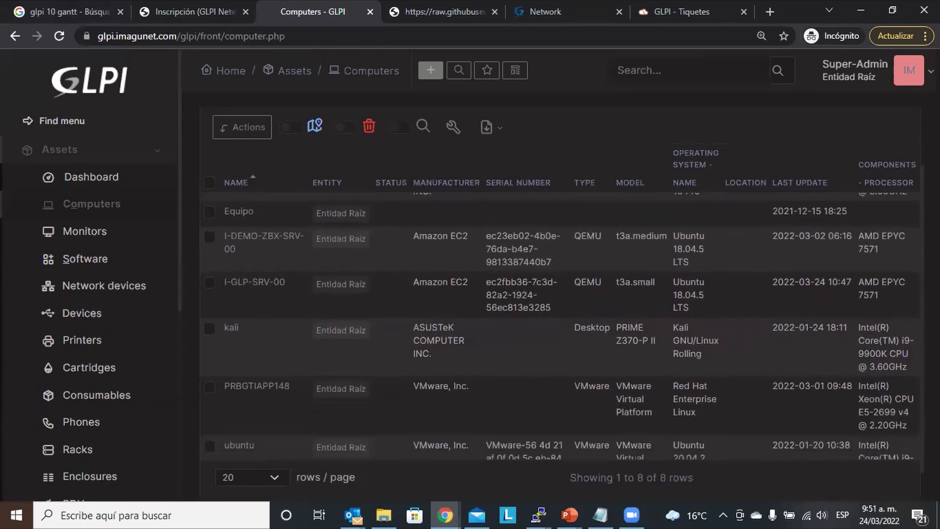
pyautogui.scroll(2, 560, 323)
pyautogui.scroll(-2, 560, 323)
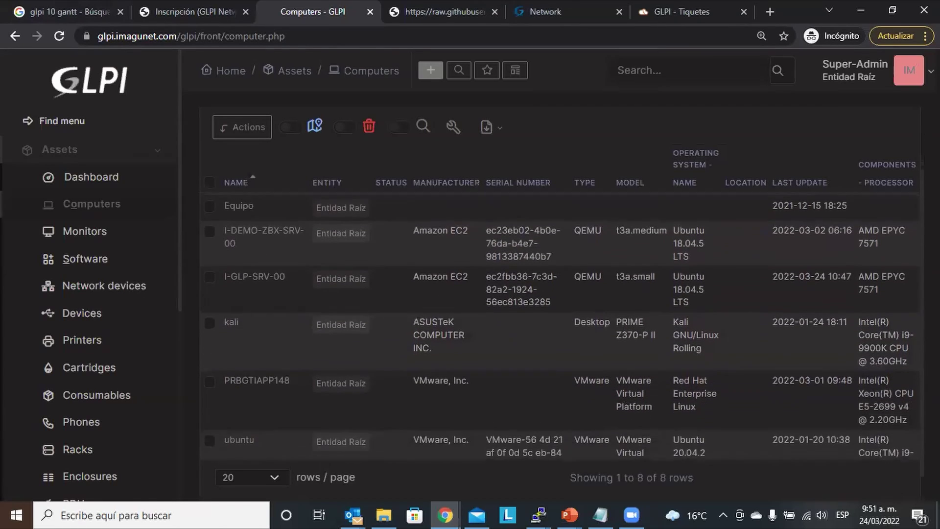
pyautogui.scroll(3, 560, 323)
pyautogui.scroll(-3, 561, 323)
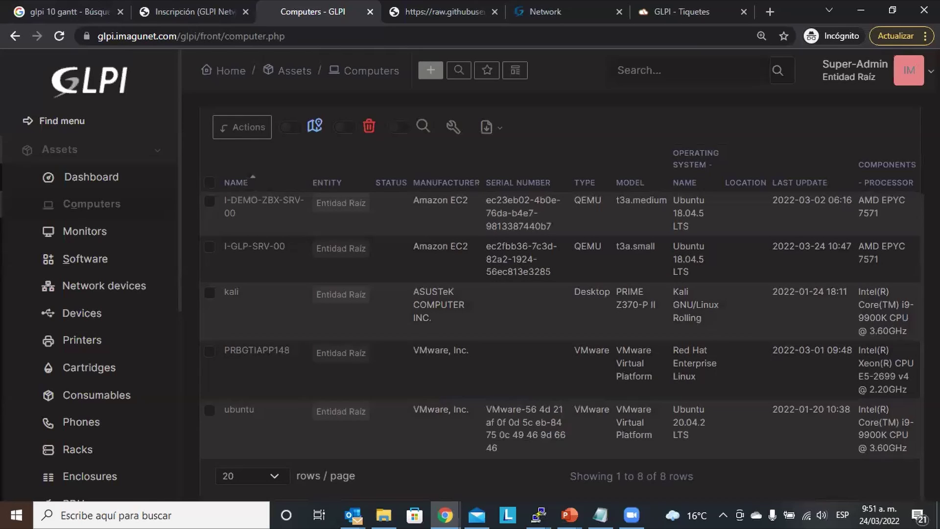
pyautogui.scroll(3, 560, 323)
pyautogui.scroll(-3, 561, 324)
pyautogui.scroll(1, 560, 324)
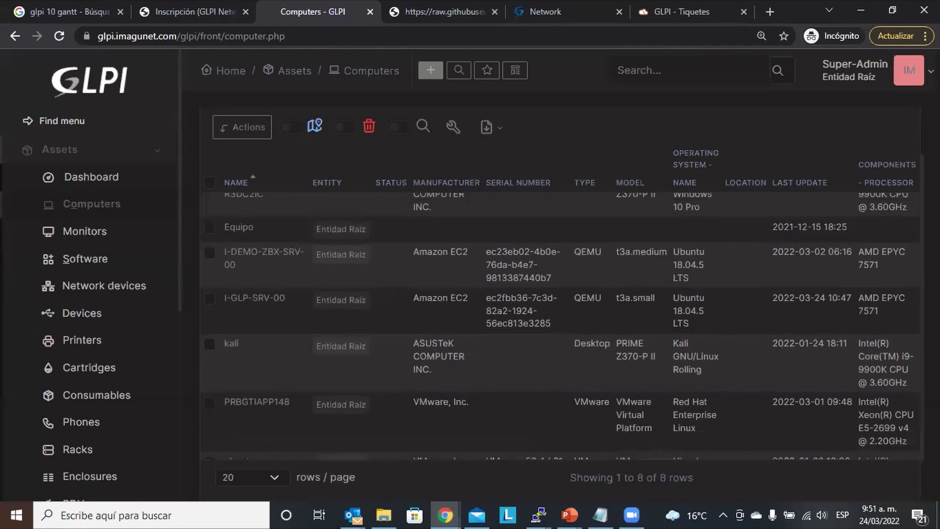
pyautogui.scroll(1, 560, 323)
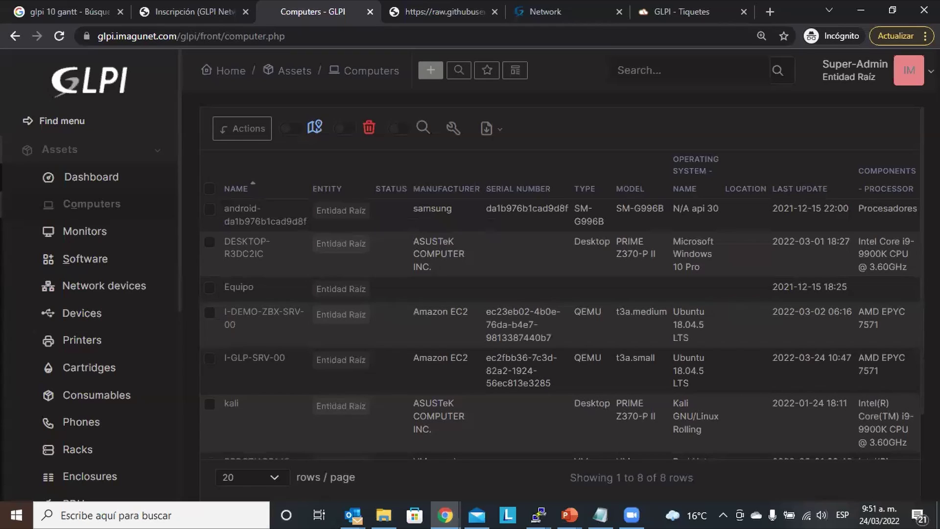
# Step: Switch to the PowerPoint slide show and advance to the slide "¿Por dónde comenzar? Suscripción"
pyautogui.hotkey('alt', 'Tab')
pyautogui.hotkey('alt', 'Tab')
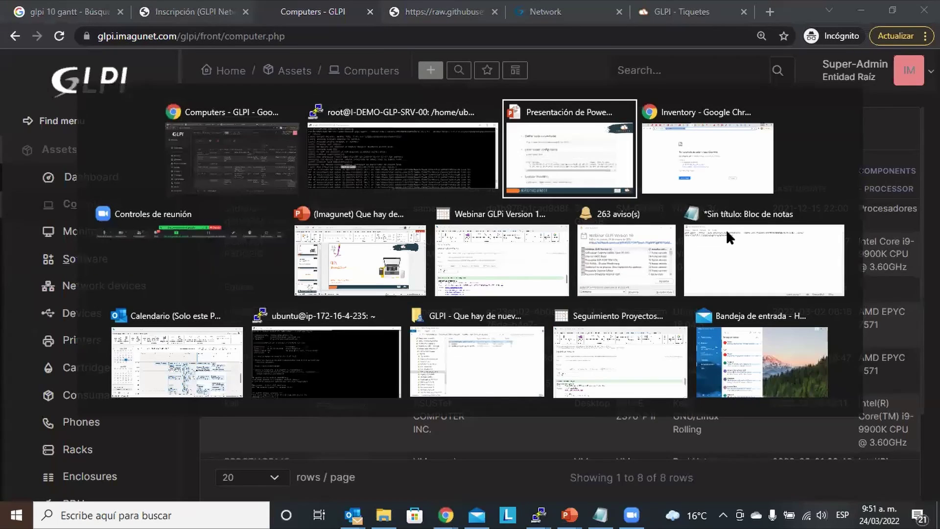
pyautogui.press('Right')
pyautogui.press('Right')
pyautogui.press('Right')
pyautogui.press('Right')
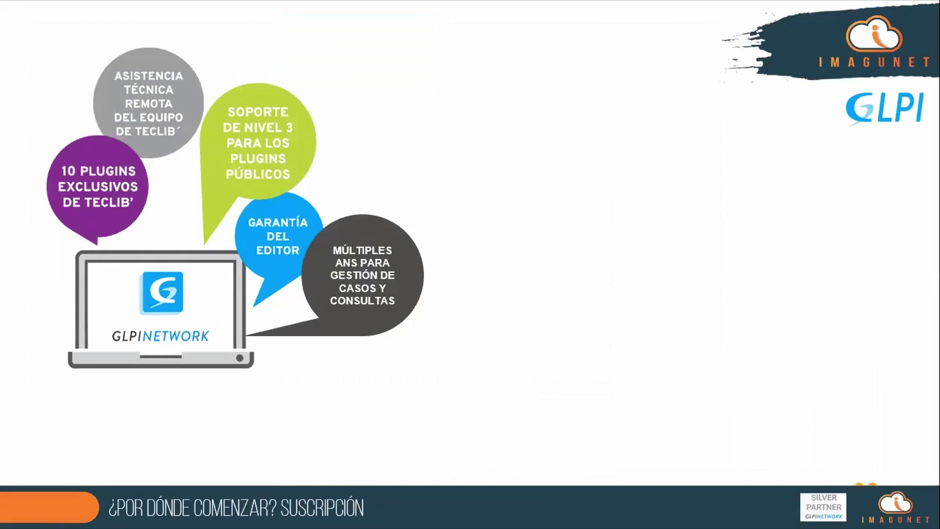
pyautogui.press('Right')
pyautogui.press('Left')
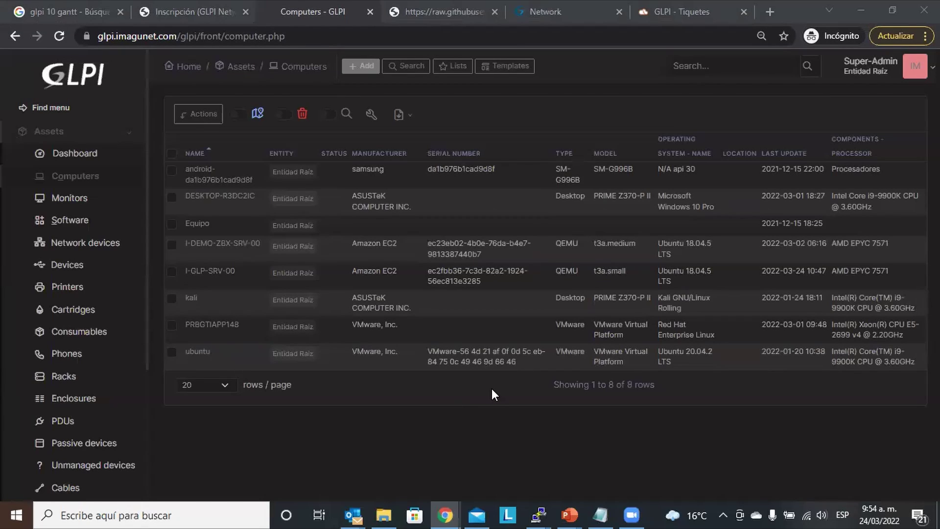
# Step: Review the export formats offered for the GLPI Computers list, and open the Assets dashboard
pyautogui.click(404, 117)
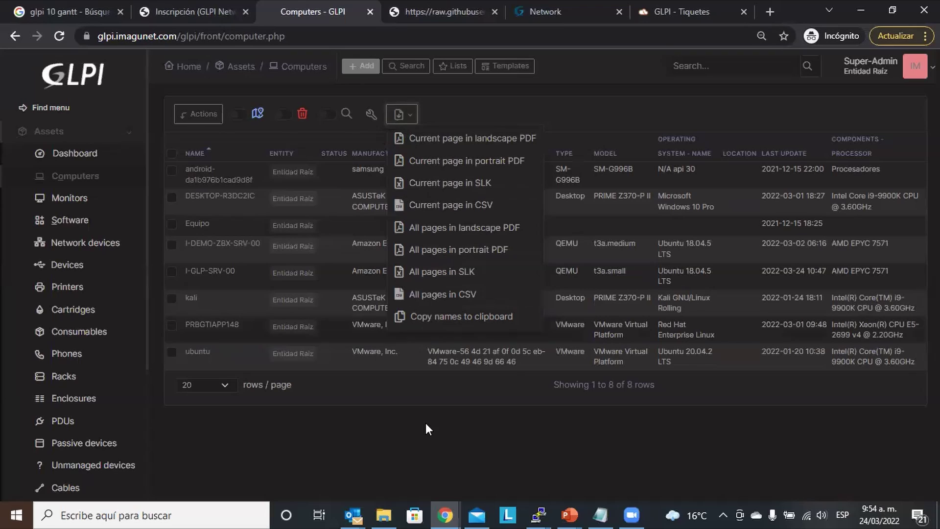
pyautogui.click(461, 439)
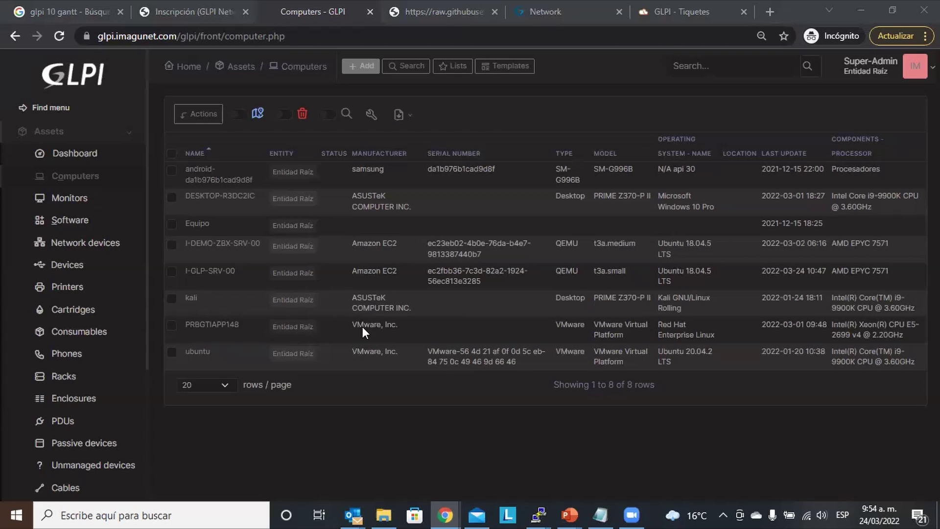
pyautogui.click(406, 116)
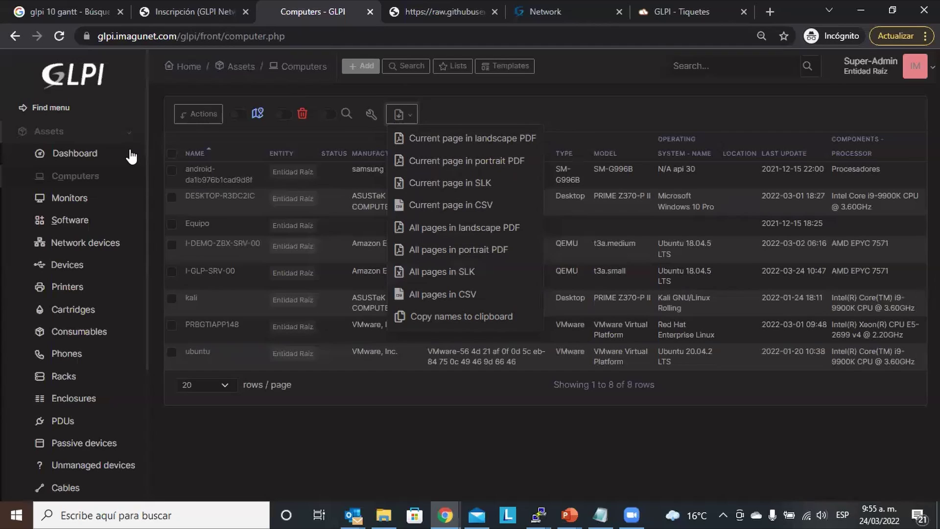
pyautogui.click(101, 131)
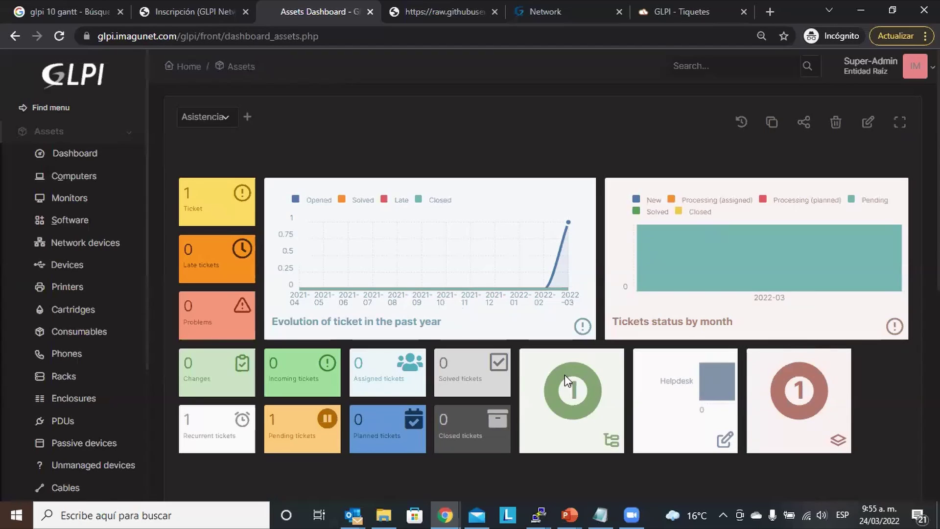
# Step: Export the current page of the Computers list as a landscape PDF and return to the list
pyautogui.click(73, 176)
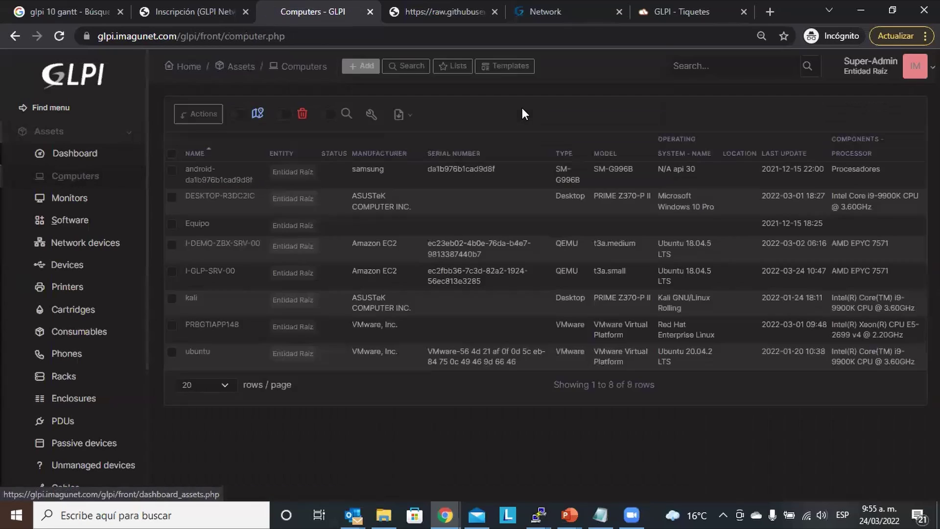
pyautogui.click(403, 115)
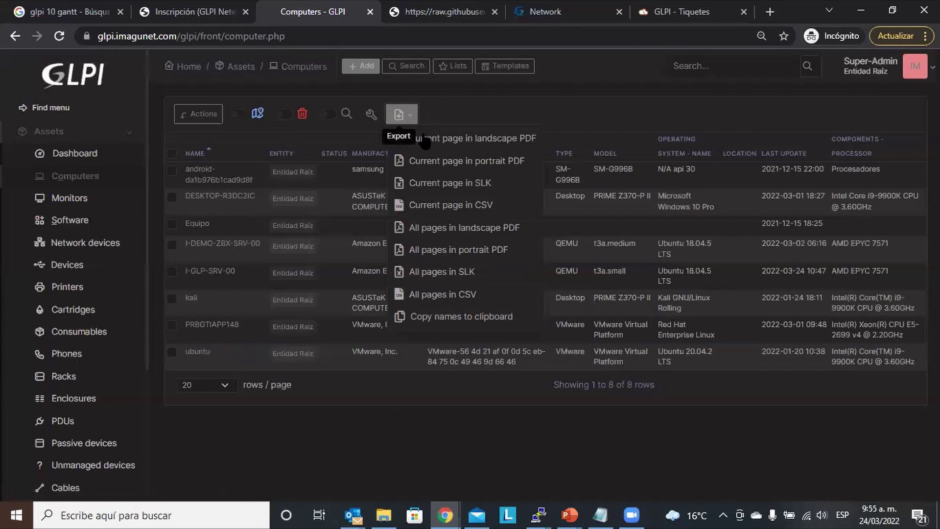
pyautogui.click(482, 143)
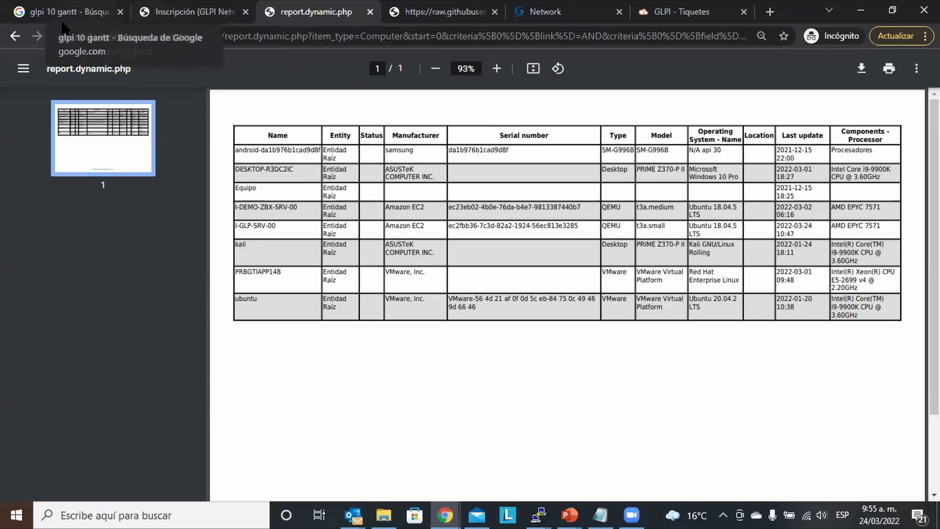
pyautogui.click(15, 36)
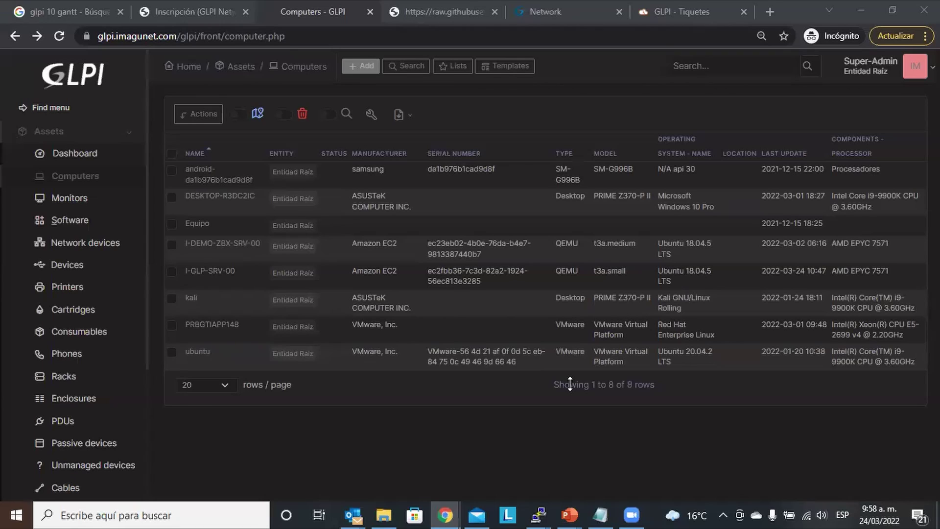
# Step: Open the Assets dashboard in edit mode and start a new card with Number of Computers as its data
pyautogui.hotkey('alt', 'Right')
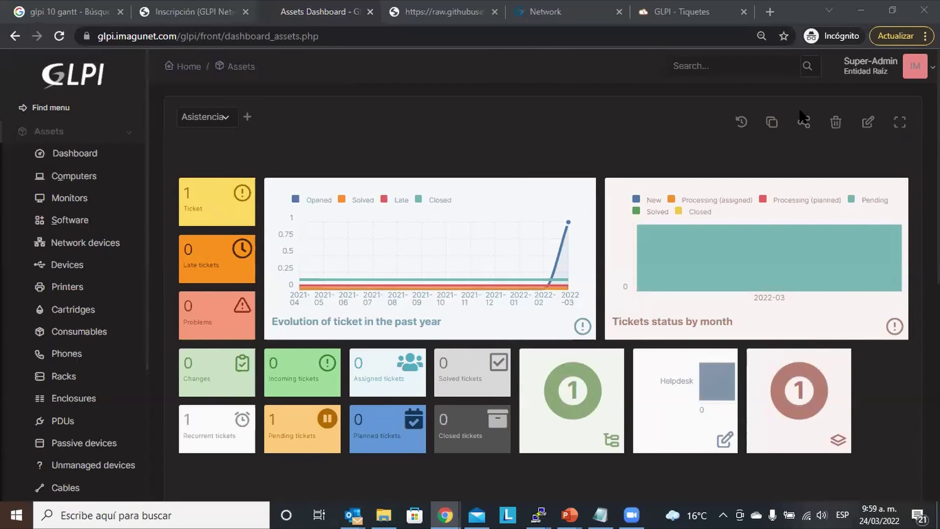
pyautogui.click(868, 122)
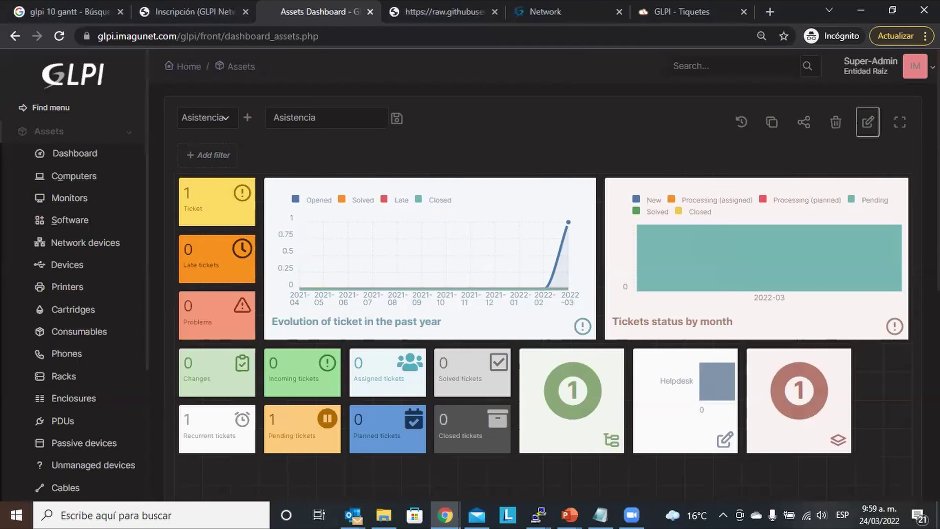
pyautogui.click(190, 471)
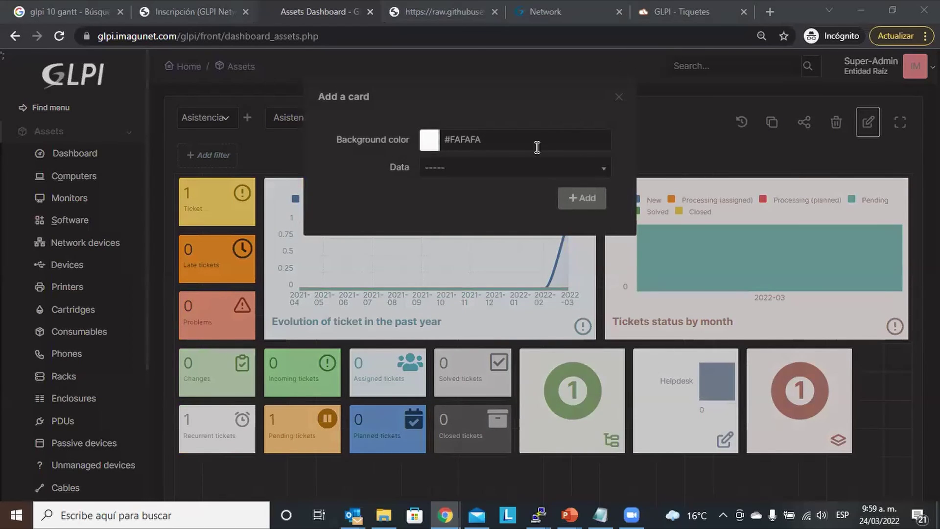
pyautogui.click(564, 171)
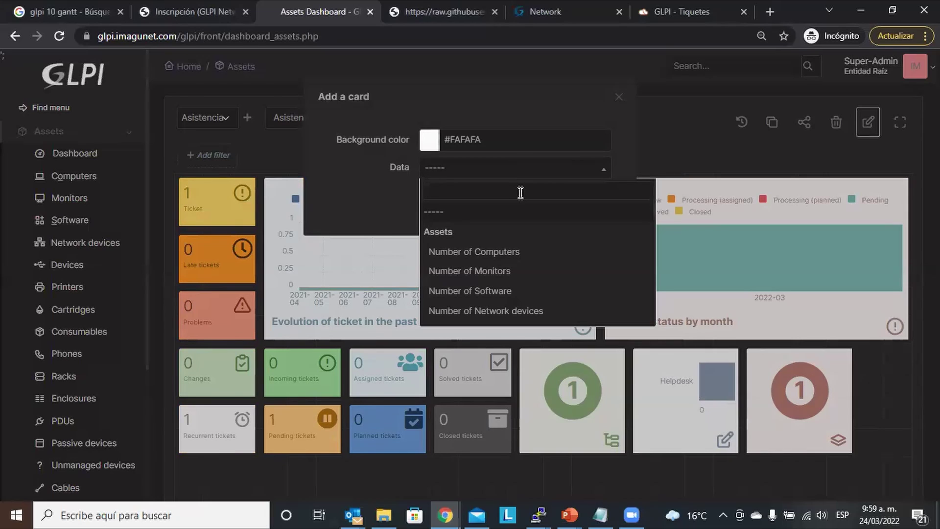
pyautogui.click(504, 252)
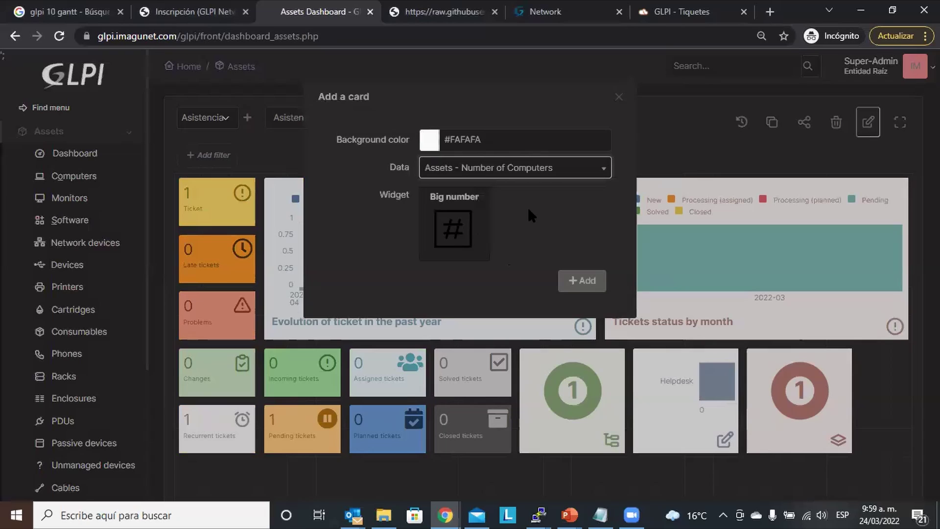
# Step: Change the new card's data to Assistance - Number of Tickets
pyautogui.click(572, 173)
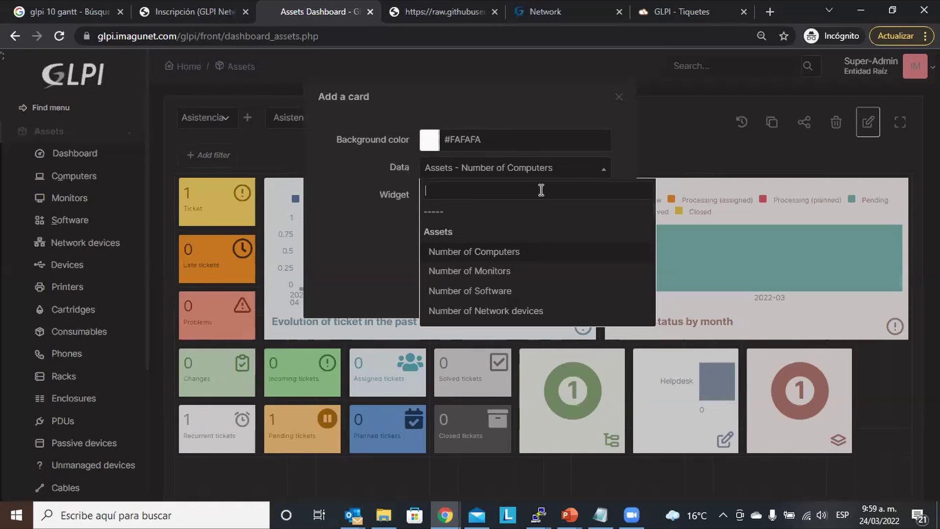
pyautogui.write('t')
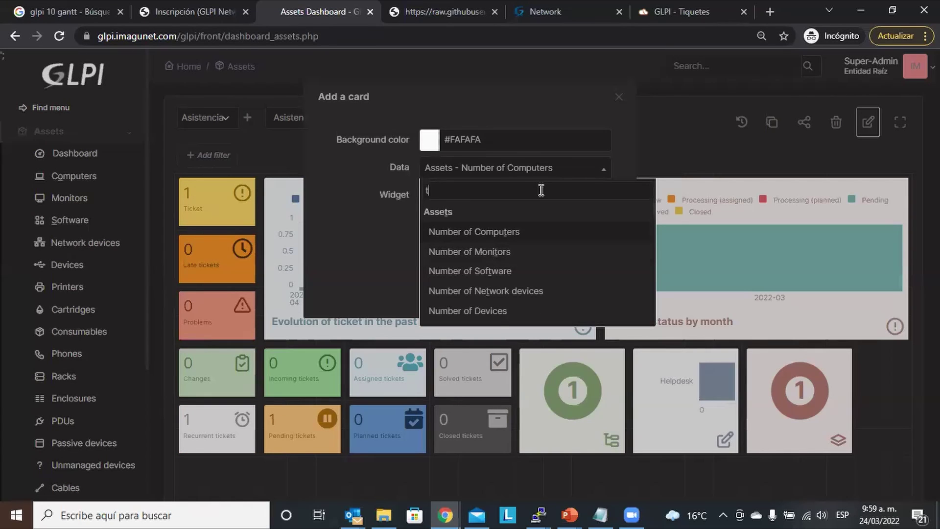
pyautogui.write('ick')
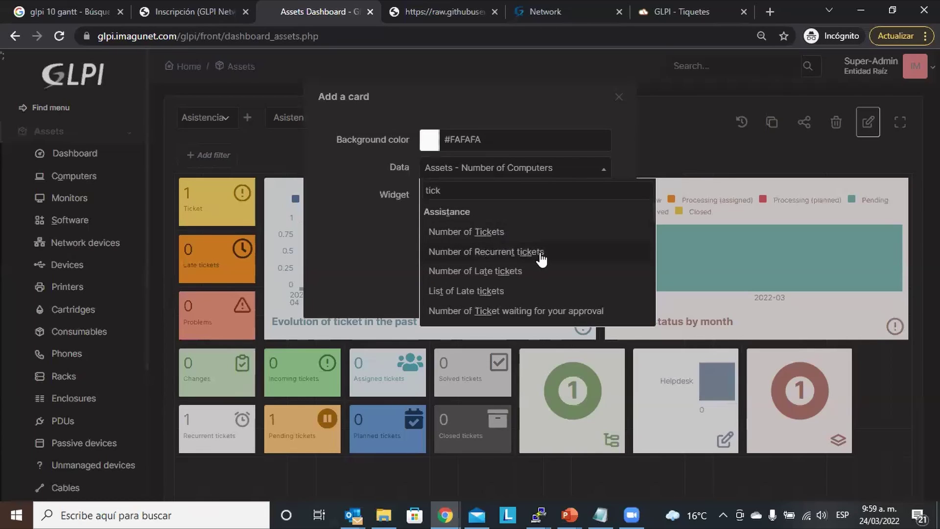
pyautogui.click(506, 237)
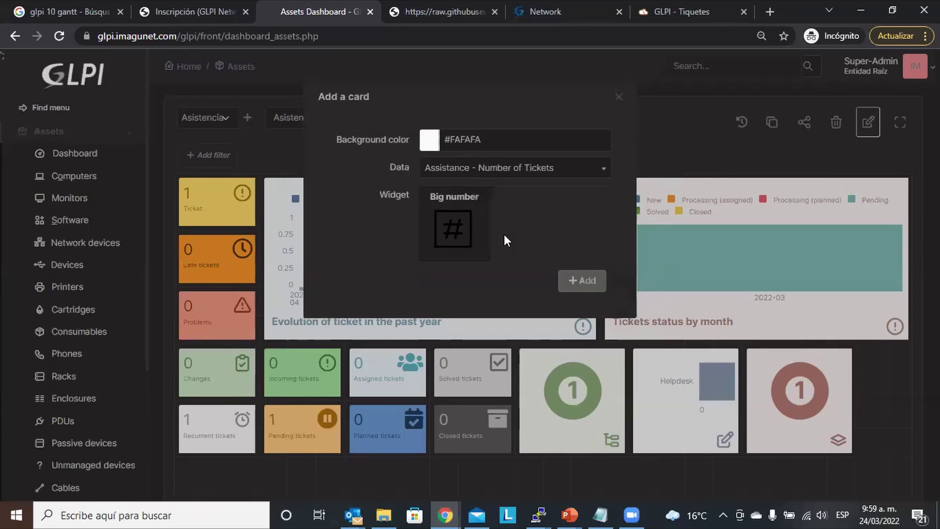
# Step: Choose Assets - Computers by Status as the card data to view its widget types, then discard the card and leave edit mode
pyautogui.click(559, 171)
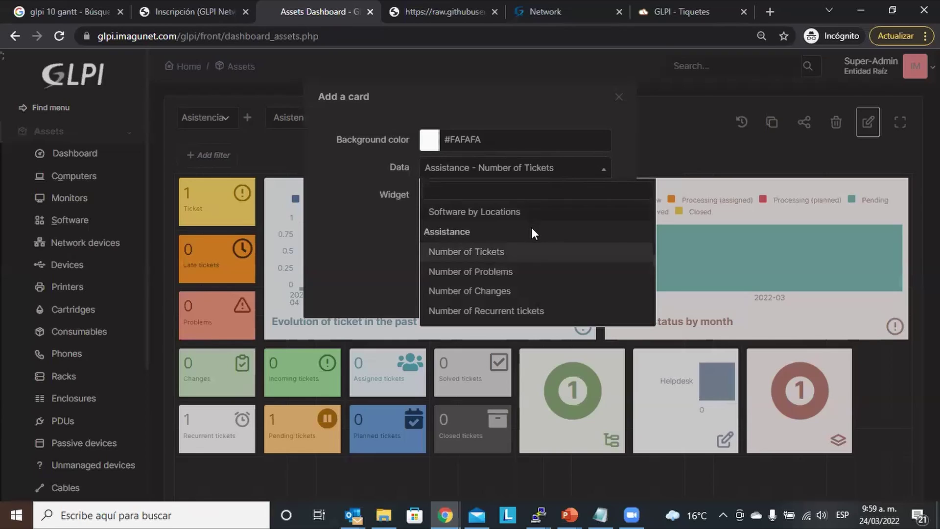
pyautogui.write('stat')
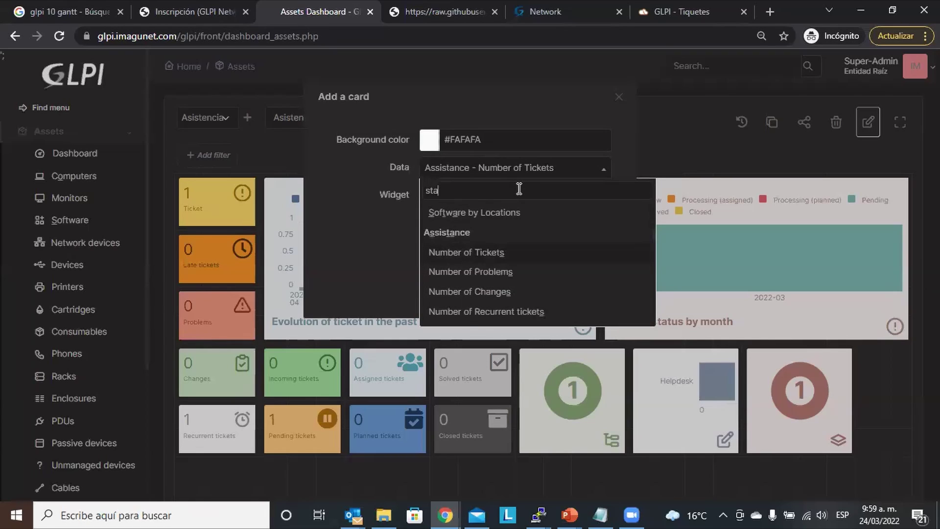
pyautogui.click(496, 232)
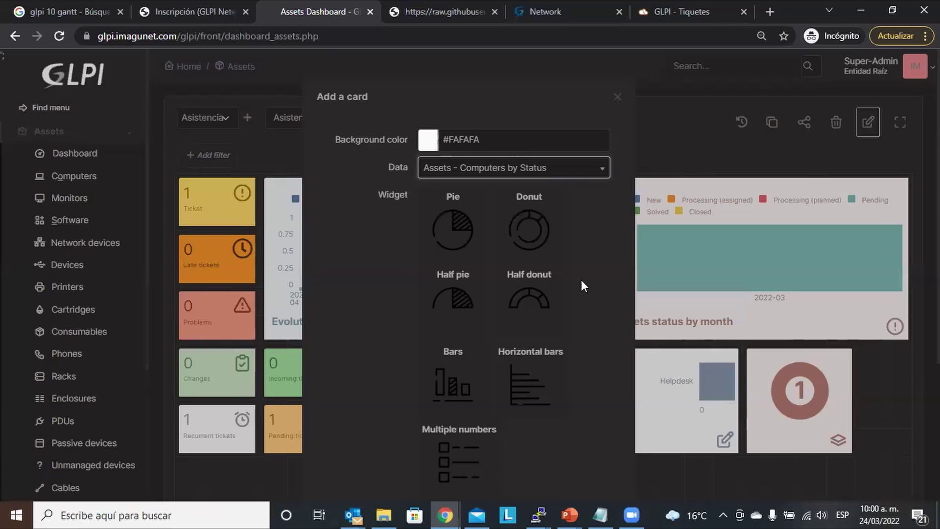
pyautogui.press('Escape')
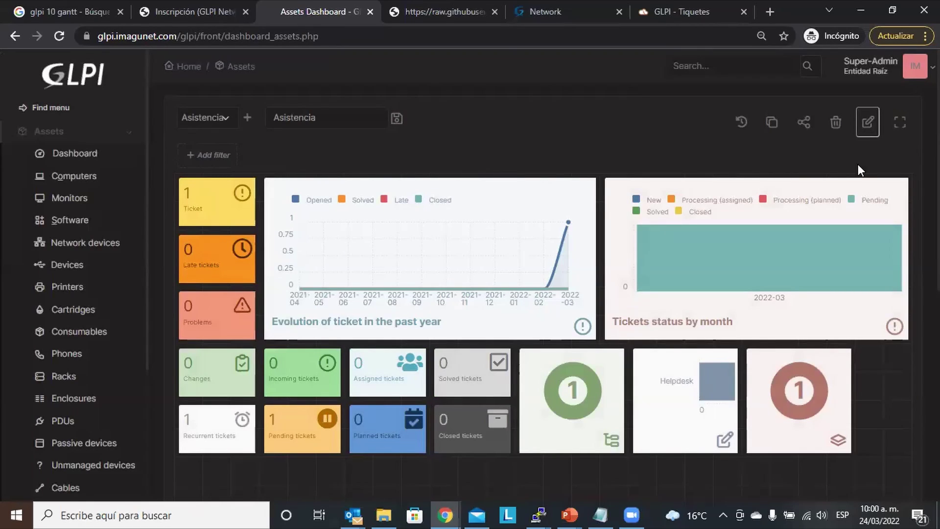
pyautogui.click(868, 131)
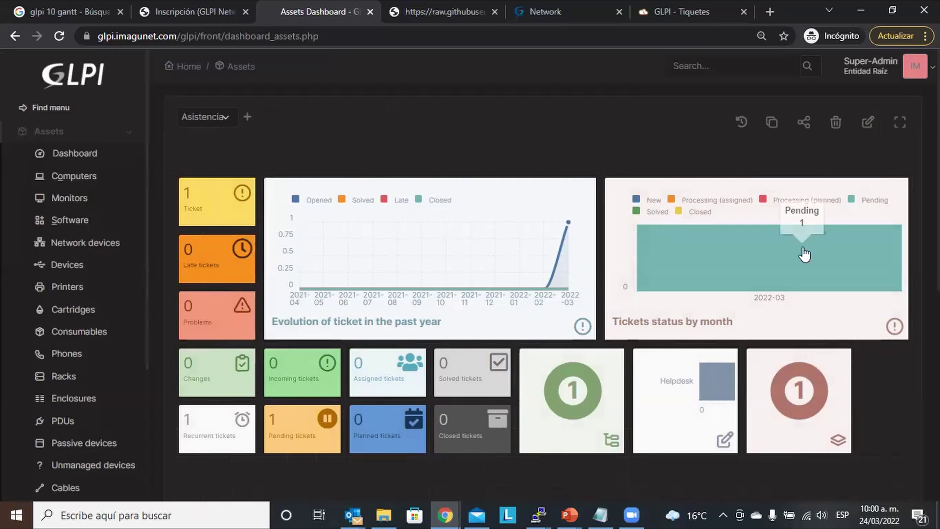
# Step: Display the Activos dashboard and look through its asset cards
pyautogui.click(206, 118)
pyautogui.click(214, 146)
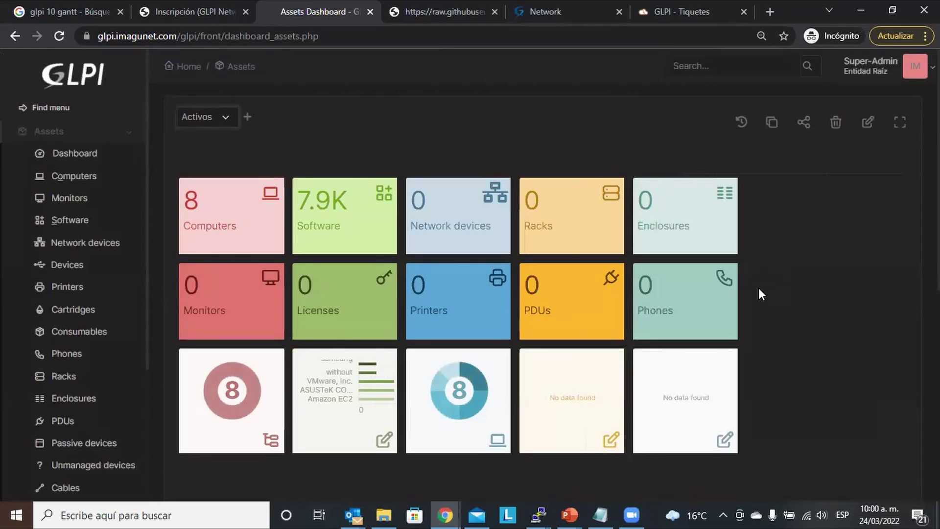
pyautogui.scroll(-5, 490, 269)
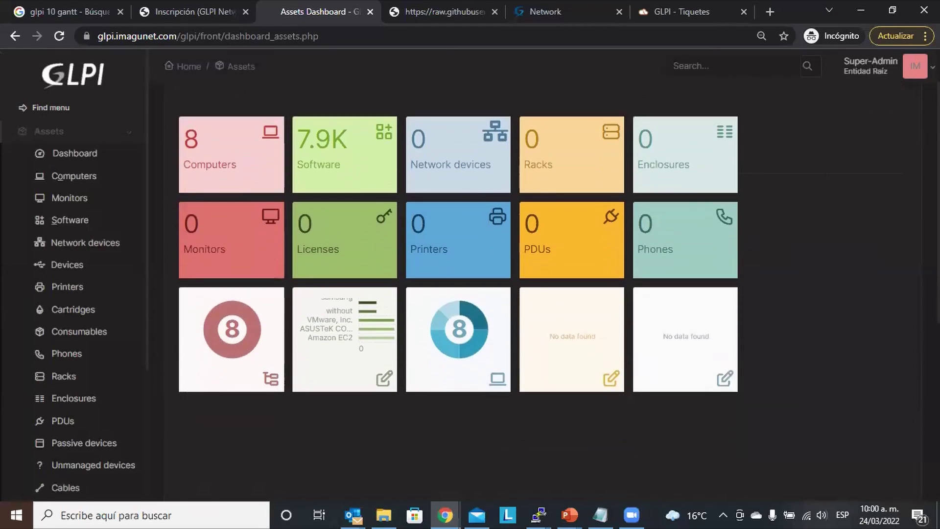
pyautogui.scroll(5, 489, 269)
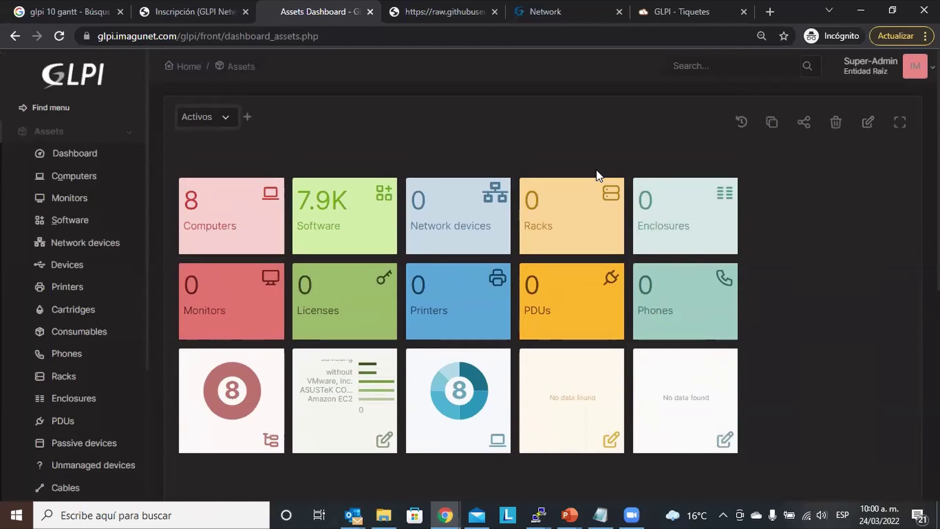
# Step: View the TEST100 dashboard, and switch the display to the Central dashboard
pyautogui.click(203, 118)
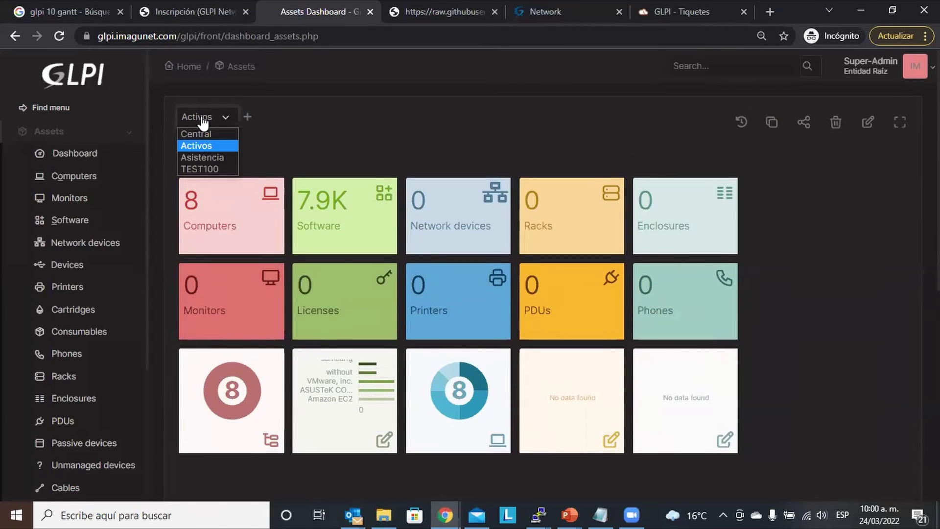
pyautogui.click(201, 169)
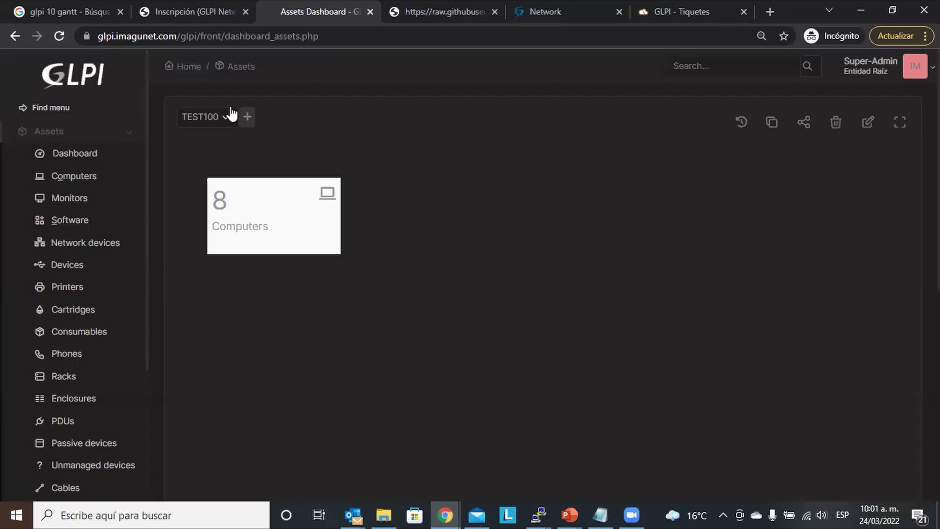
pyautogui.click(220, 118)
pyautogui.click(208, 134)
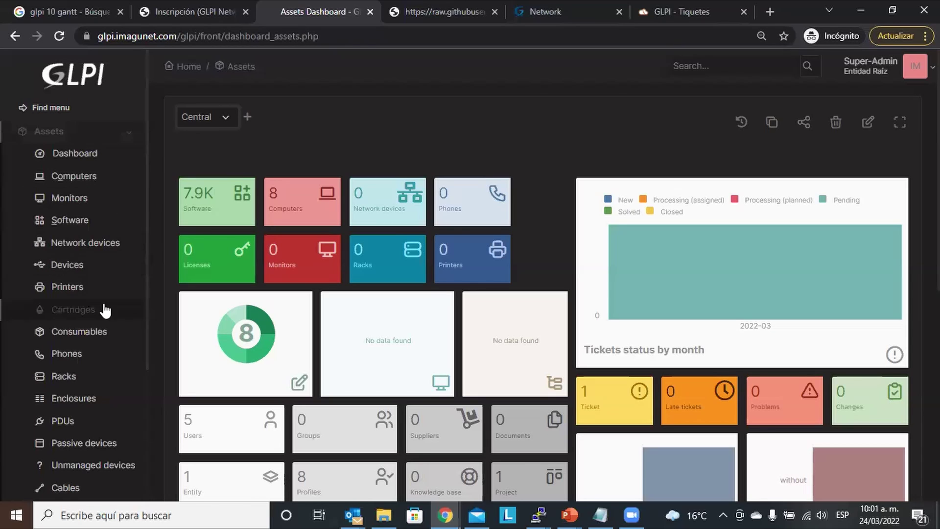
# Step: Search the menu finder for "data", go to Management > Databases, and open the first glpi database record
pyautogui.click(79, 107)
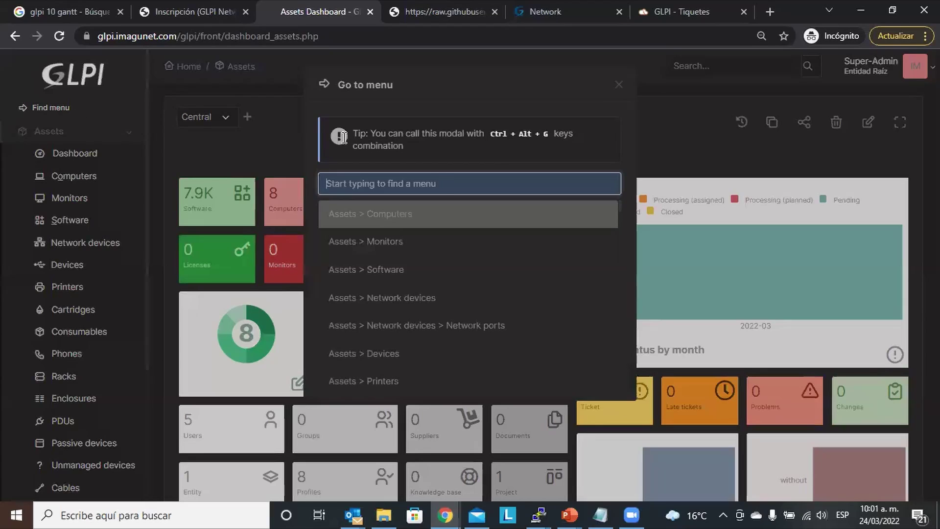
pyautogui.write('data')
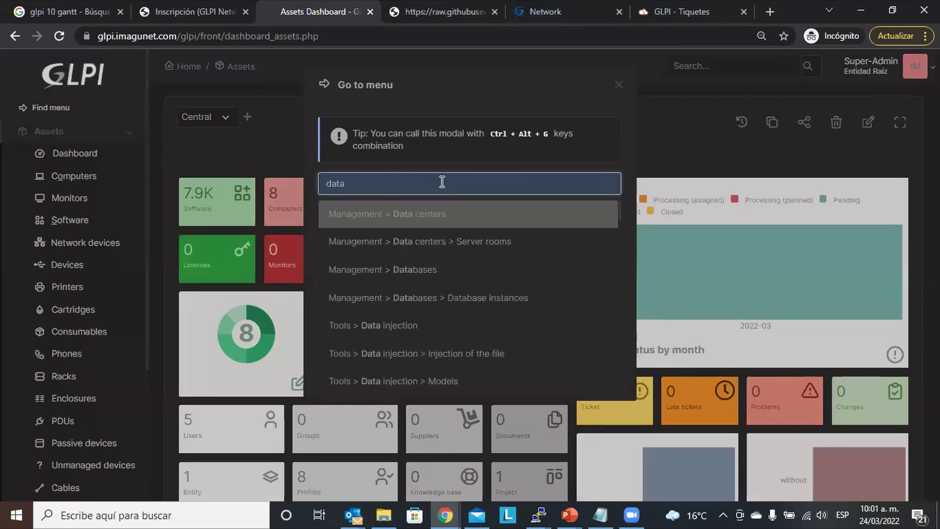
pyautogui.click(421, 272)
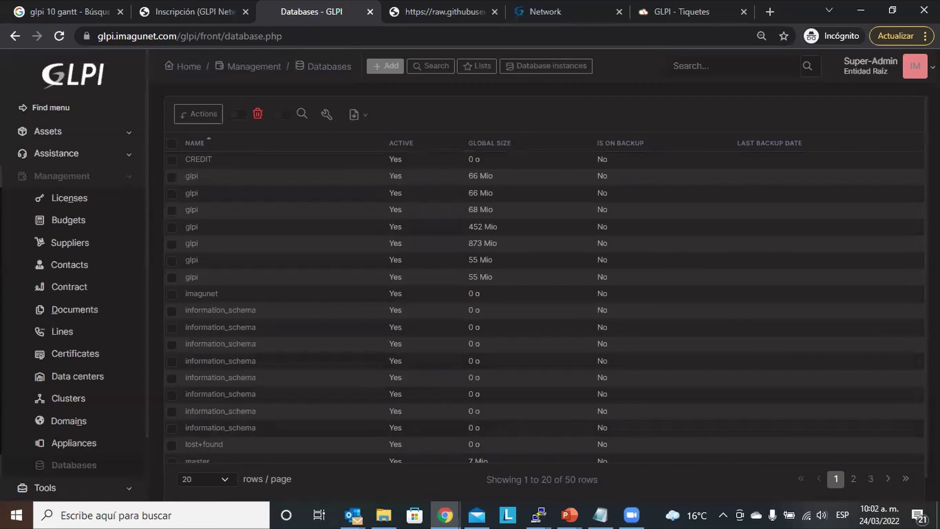
pyautogui.scroll(-1, 544, 303)
pyautogui.scroll(1, 543, 303)
pyautogui.click(192, 175)
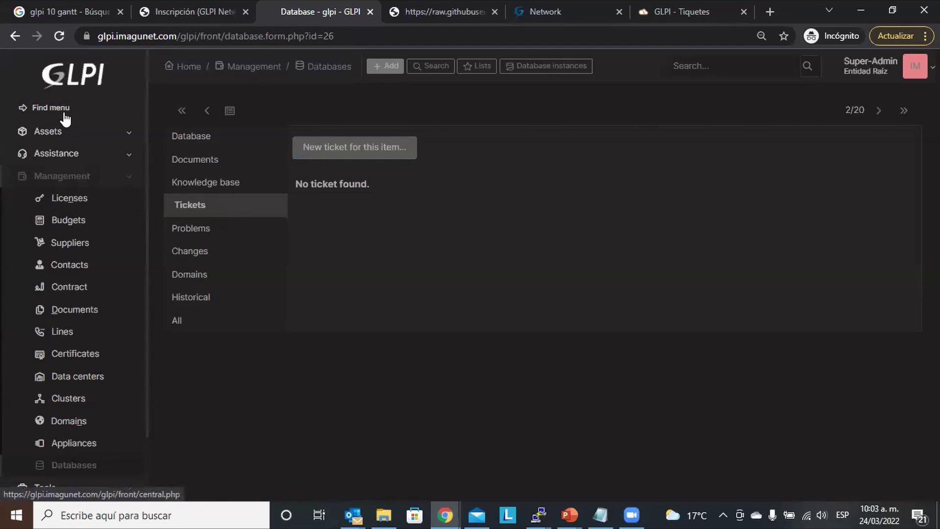
# Step: Export the current page of the Computers list as CSV, view the downloaded file in Excel, and close it
pyautogui.click(74, 132)
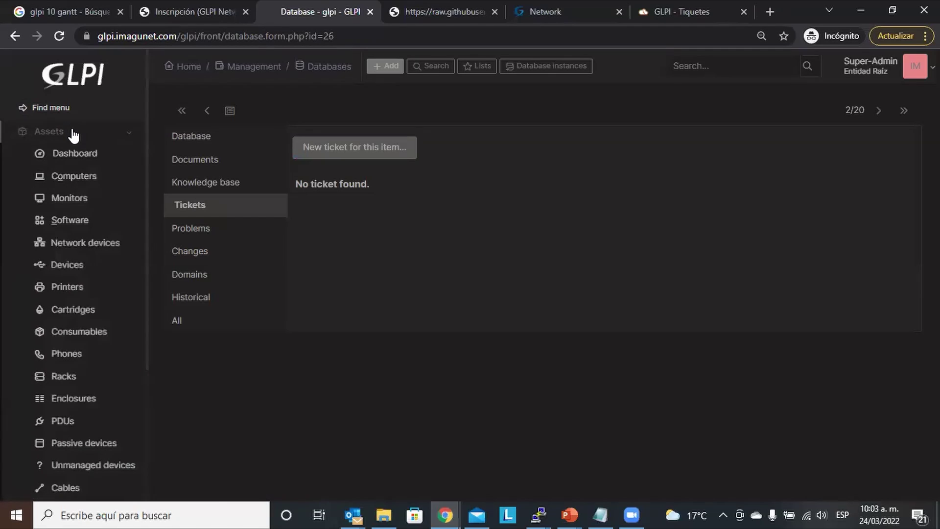
pyautogui.click(82, 178)
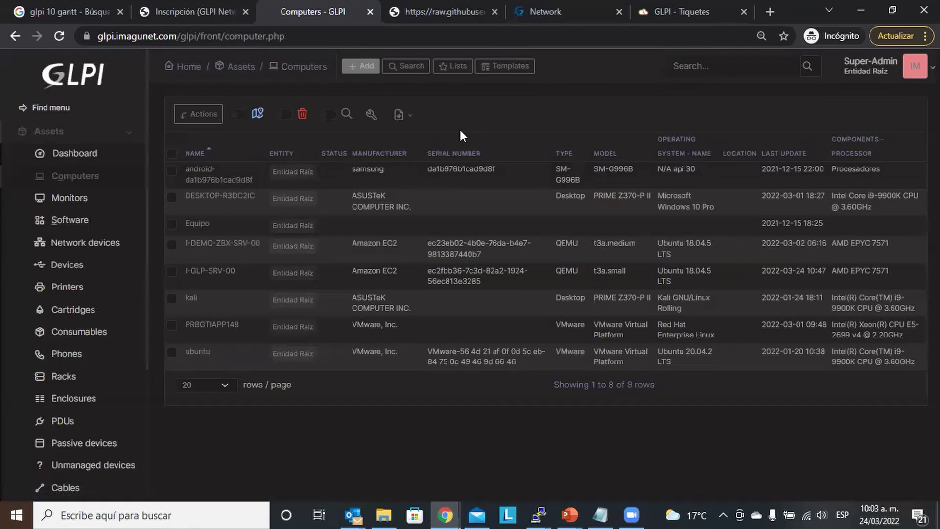
pyautogui.click(413, 117)
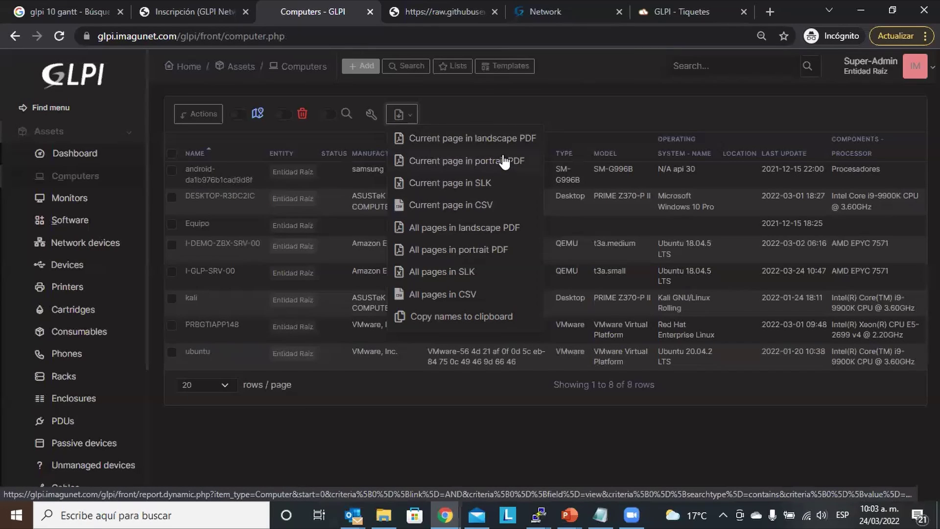
pyautogui.click(473, 208)
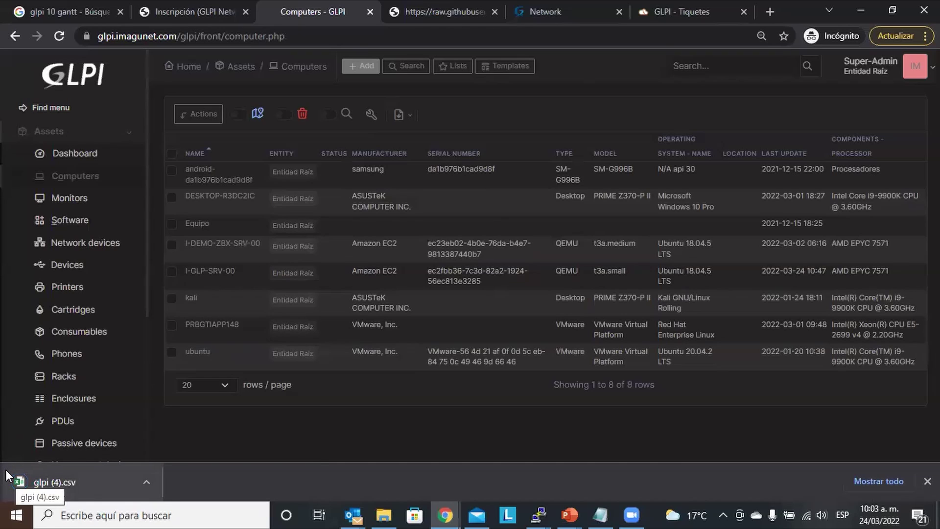
pyautogui.click(8, 475)
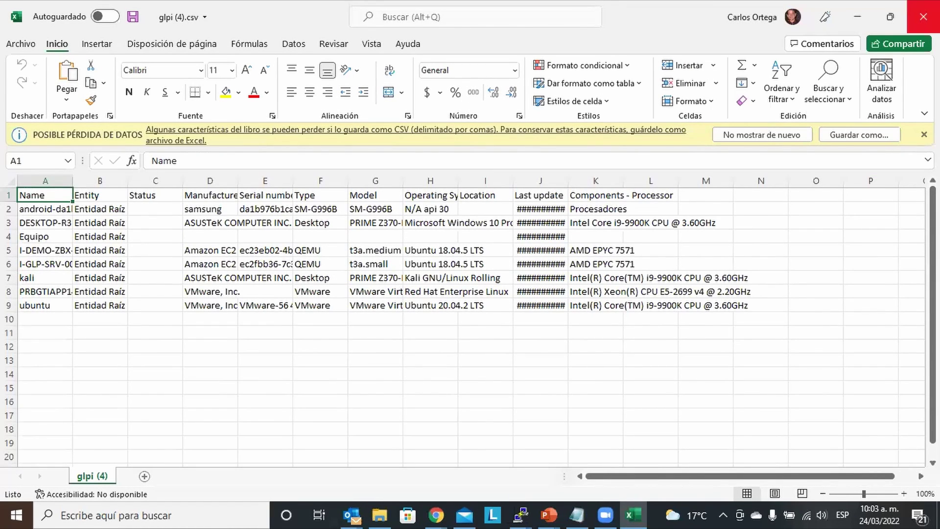
pyautogui.click(923, 17)
pyautogui.click(923, 17)
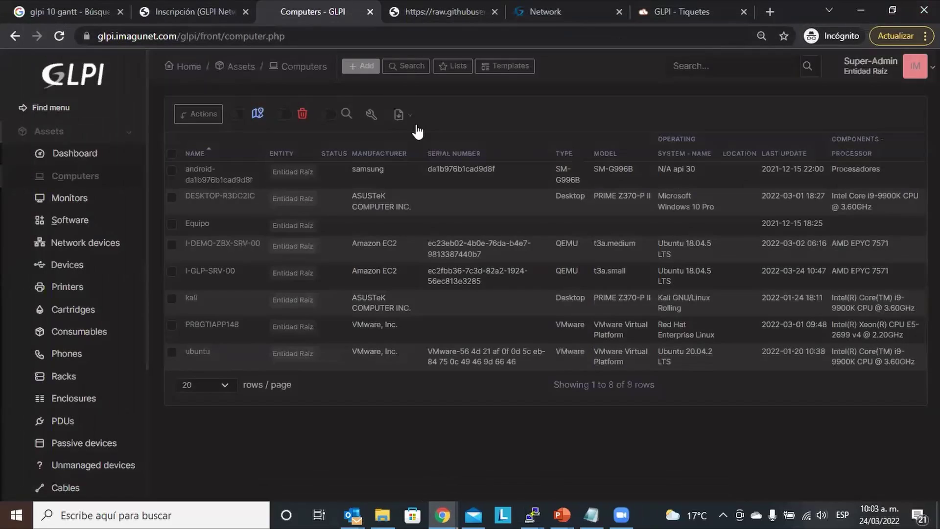
# Step: Export the current page of the Computers list as SLK, view the file in Excel, and close Excel
pyautogui.click(409, 117)
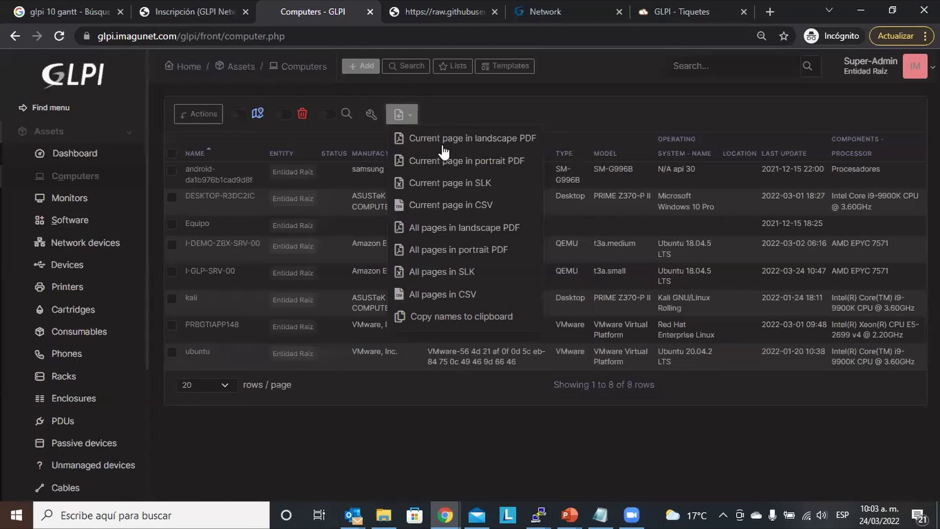
pyautogui.click(441, 182)
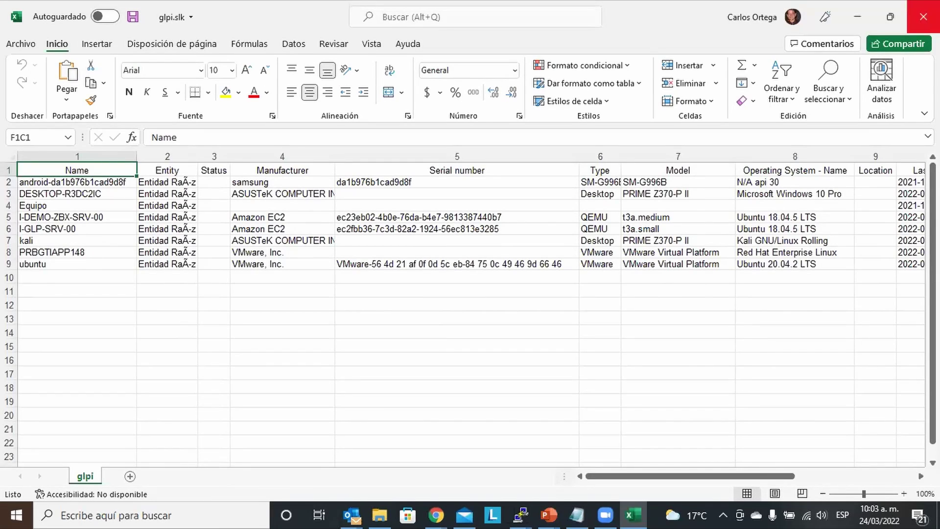
pyautogui.click(922, 16)
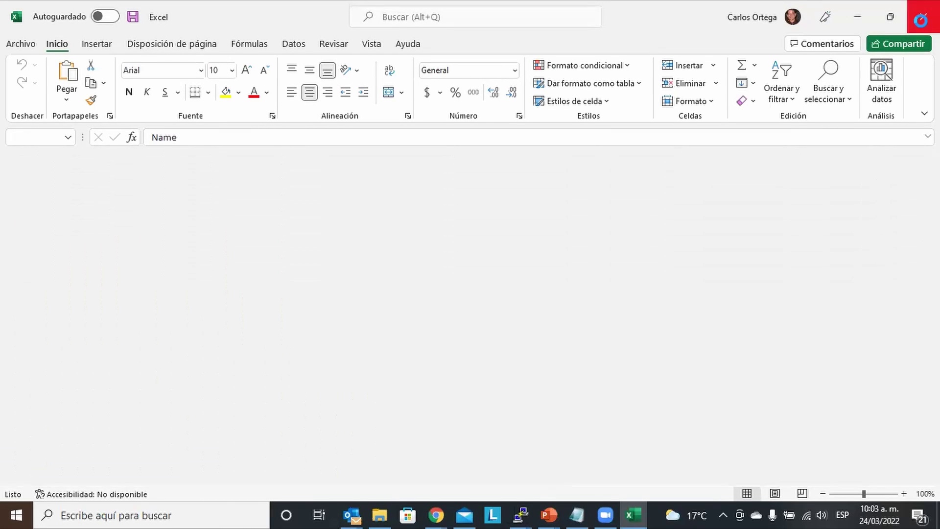
pyautogui.click(922, 17)
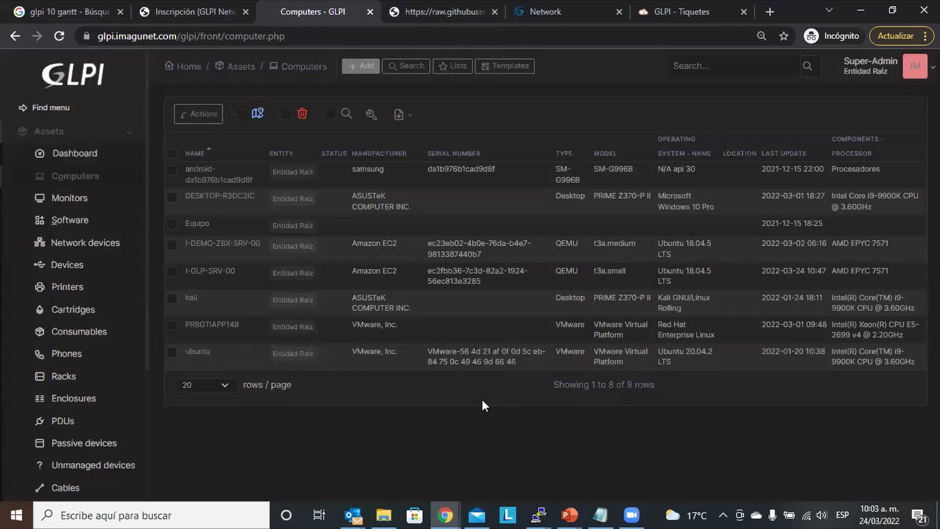
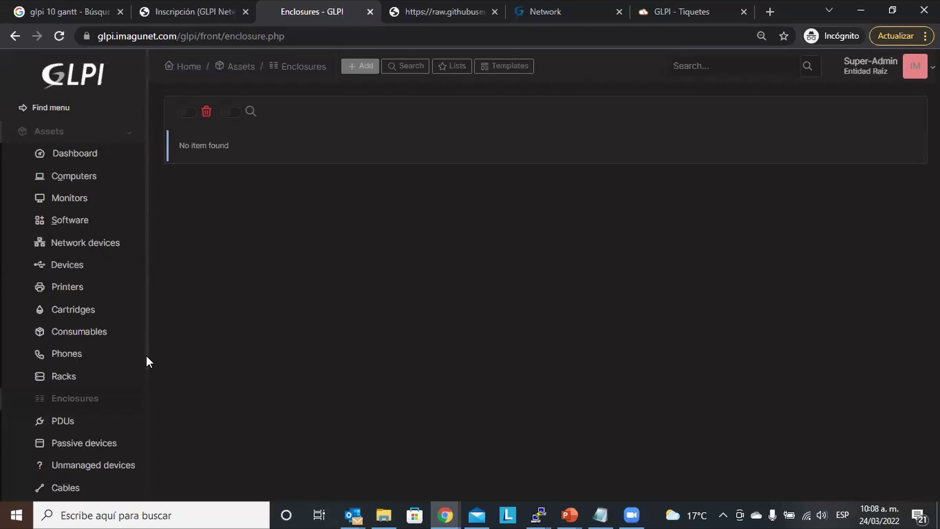
# Step: Open the plugin Marketplace in the GLPI setup and browse the first page of available plugins, including those requiring a GLPI Network subscription
pyautogui.scroll(-3, 142, 430)
pyautogui.scroll(-1, 142, 436)
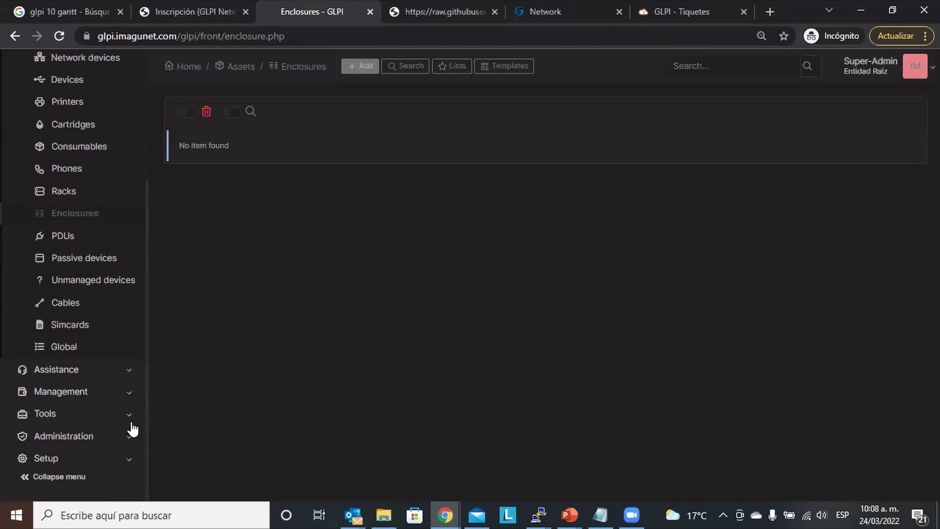
pyautogui.click(106, 455)
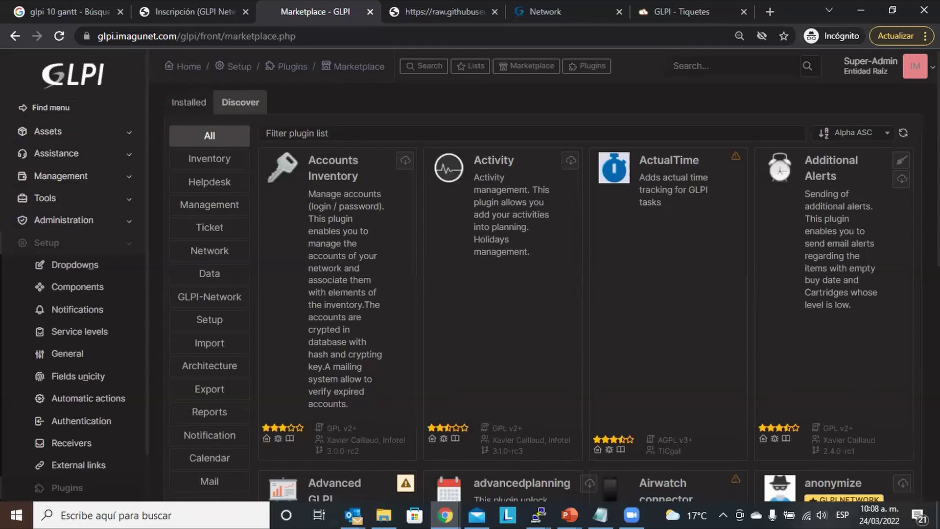
pyautogui.scroll(-5, 544, 294)
pyautogui.scroll(-2, 543, 294)
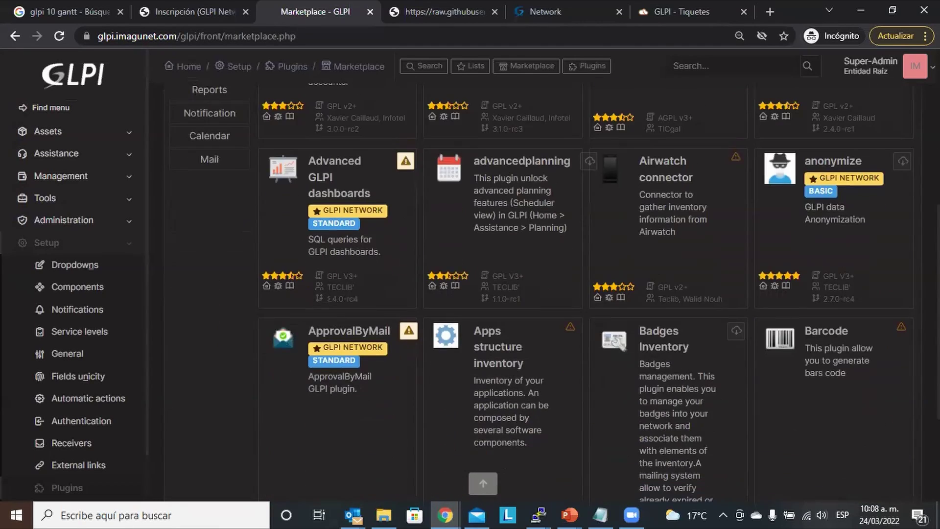
pyautogui.scroll(-1, 548, 294)
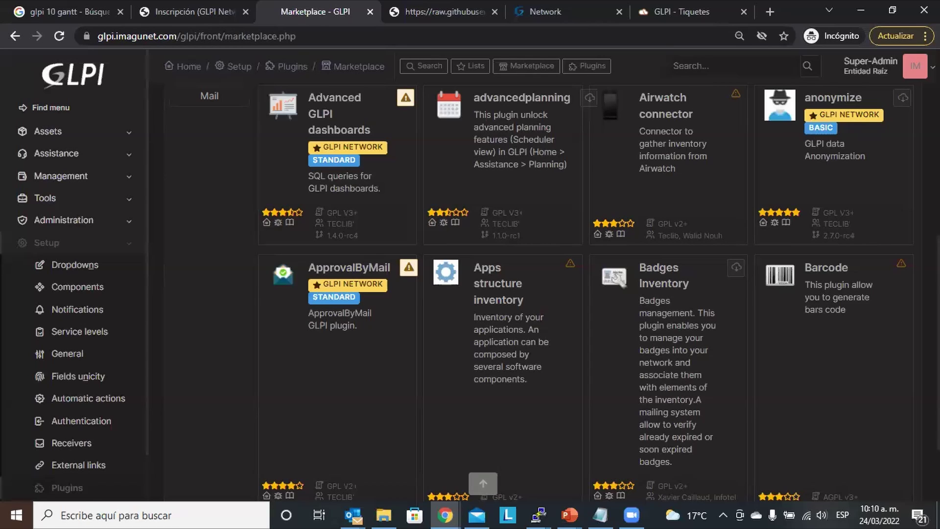
pyautogui.scroll(-2, 570, 291)
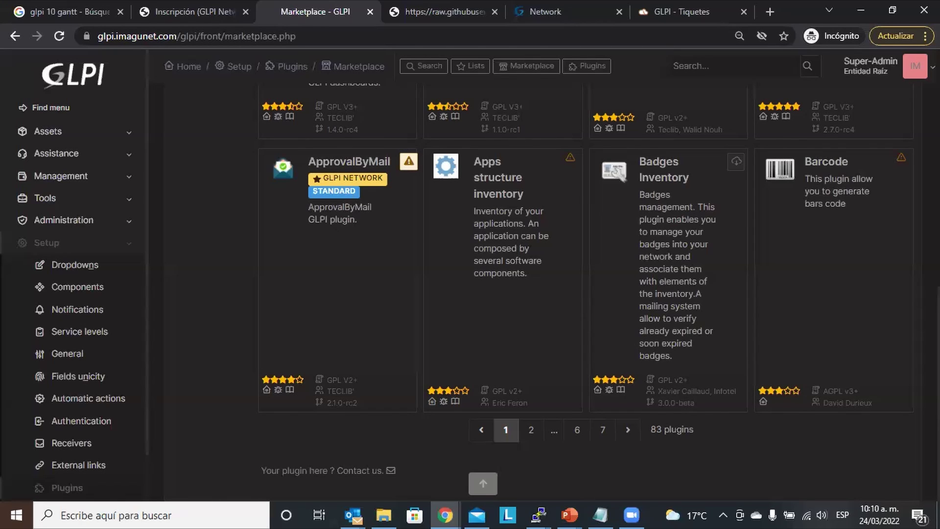
pyautogui.scroll(5, 738, 267)
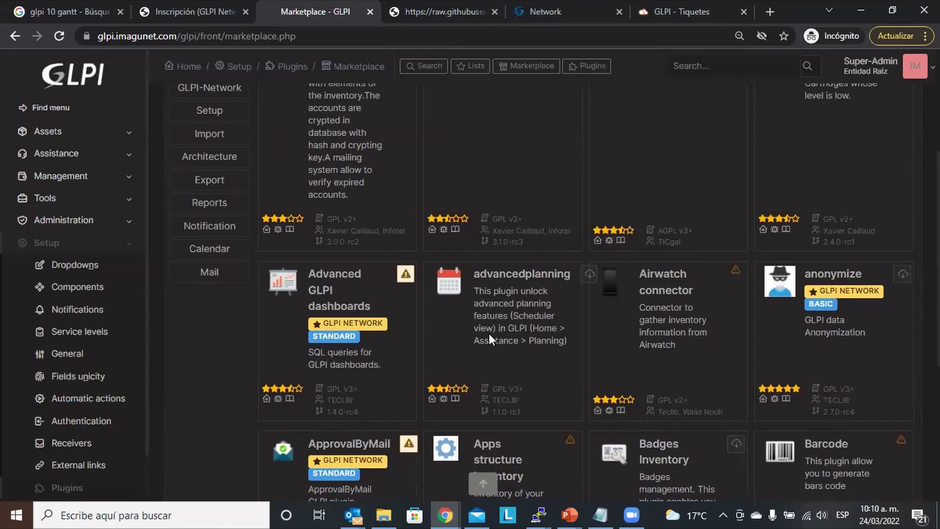
# Step: Switch to the running PowerPoint slideshow and advance from the subscription levels slide through the GLPI Cloud comparison and the slides following it
pyautogui.moveTo(355, 344)
pyautogui.moveTo(571, 513)
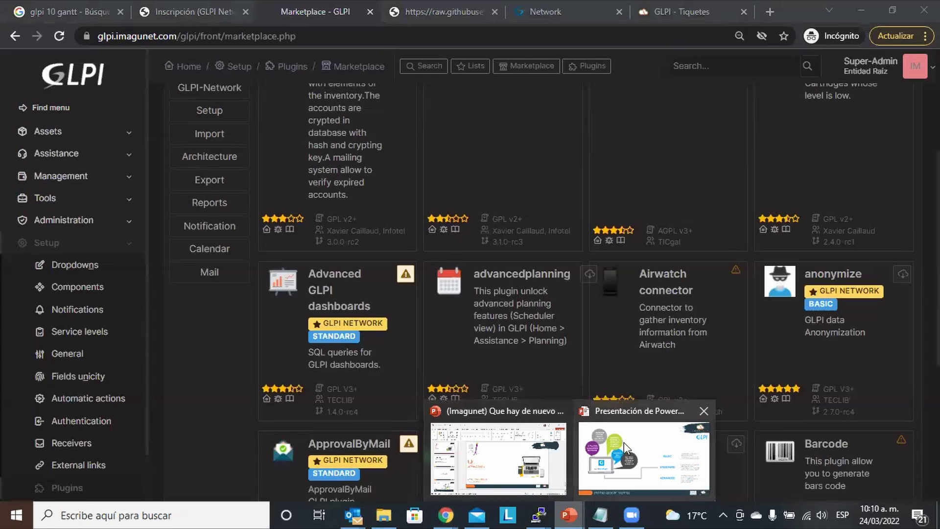
pyautogui.click(644, 457)
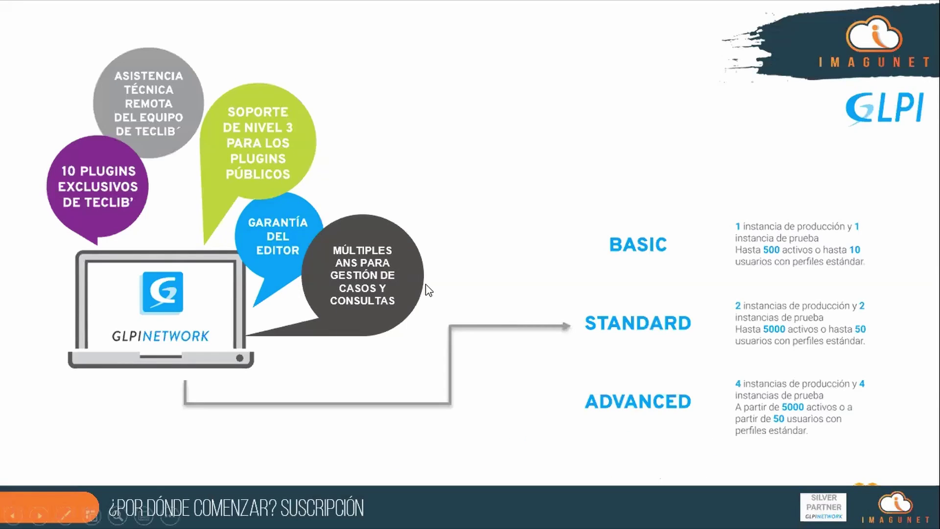
pyautogui.click(425, 284)
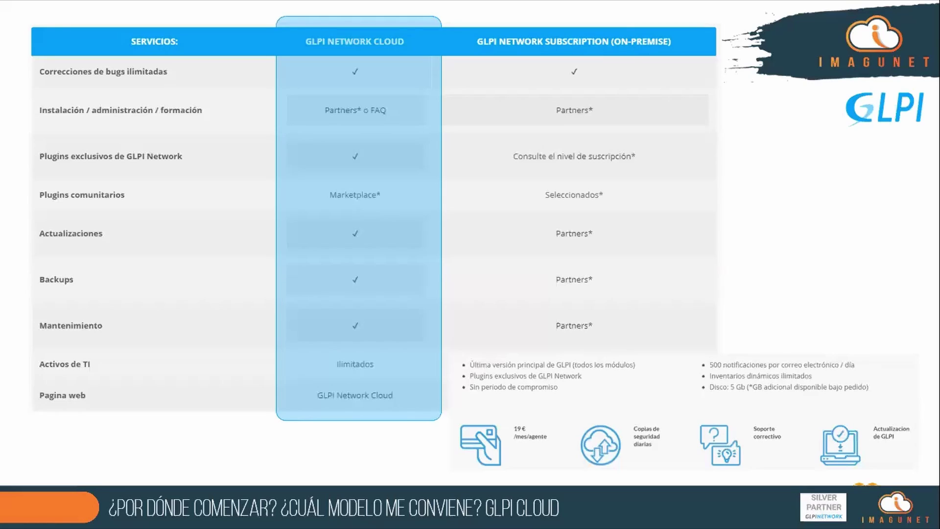
pyautogui.press('Right')
pyautogui.press('Right')
pyautogui.press('Right')
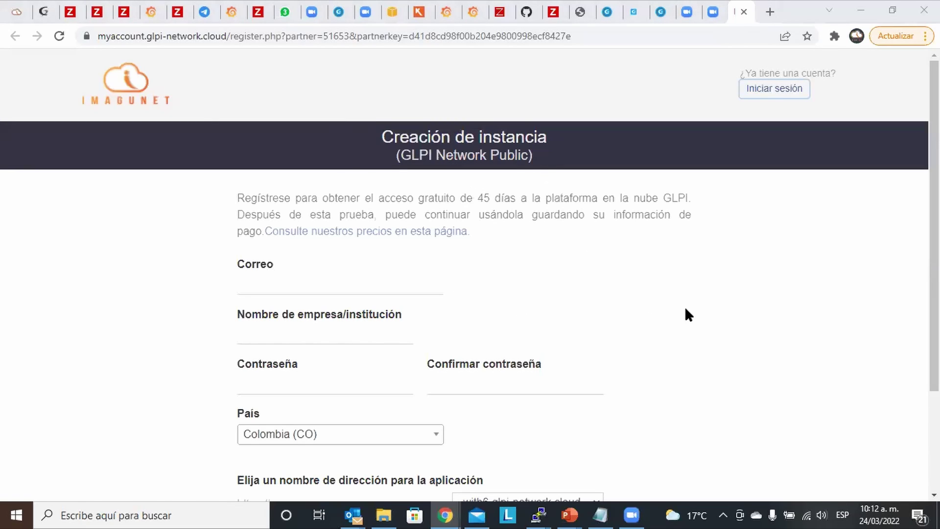
# Step: Review the GLPI Network Public instance creation form in Chrome, and open glpi10.com in a new tab
pyautogui.scroll(-3, 935, 225)
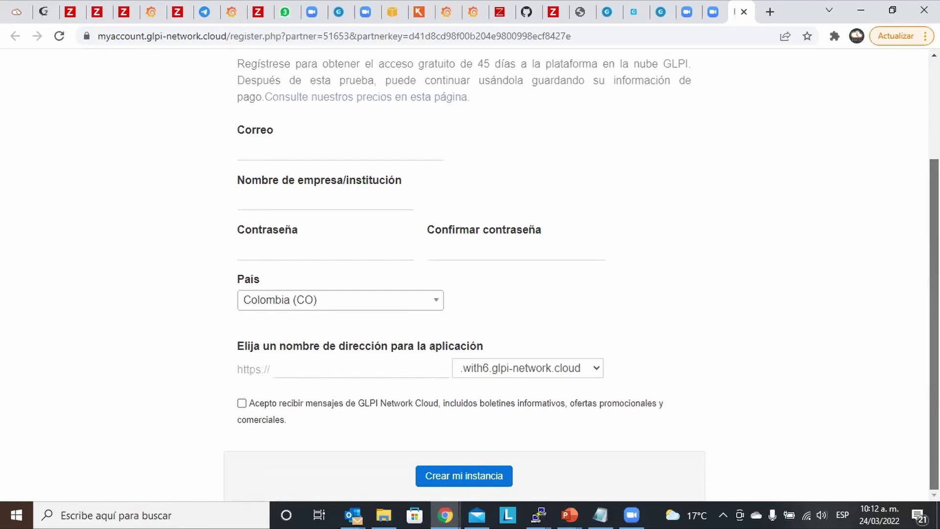
pyautogui.scroll(3, 934, 225)
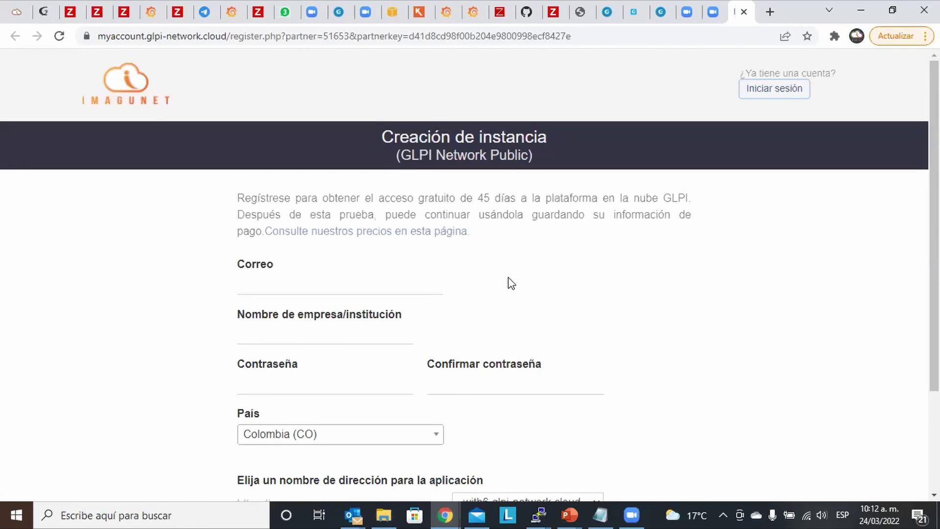
pyautogui.click(770, 12)
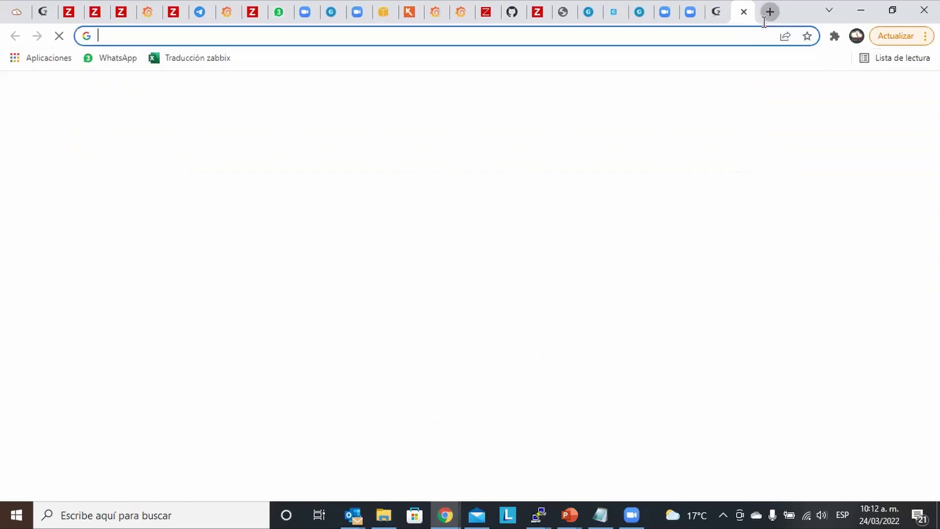
pyautogui.click(748, 35)
pyautogui.write('g')
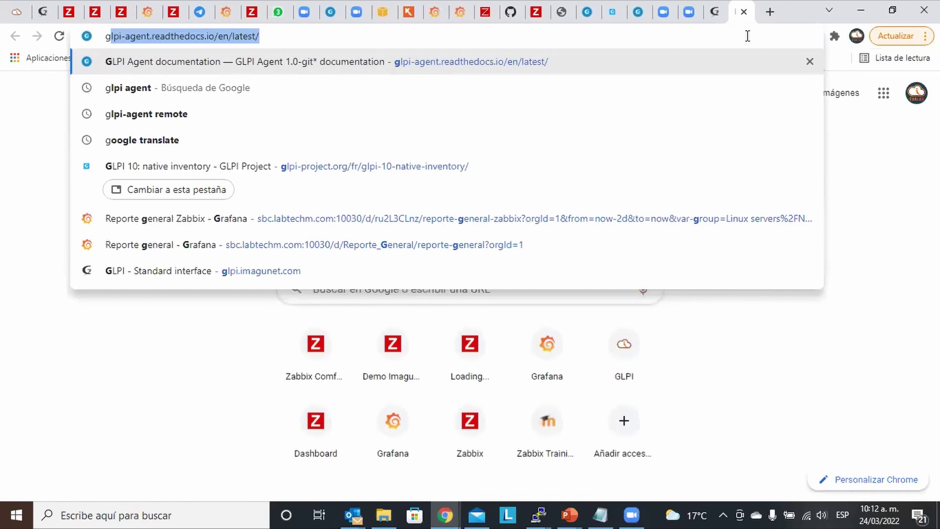
pyautogui.write('lpi10')
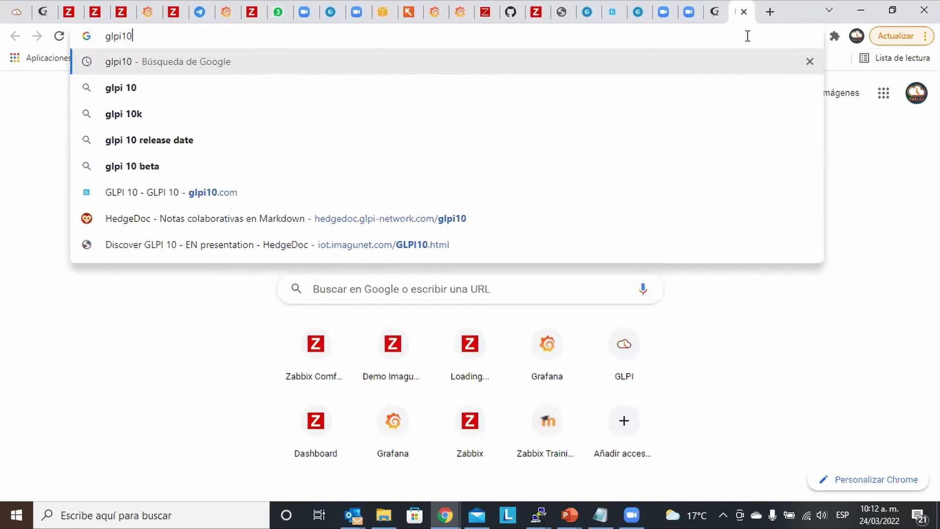
pyautogui.click(244, 191)
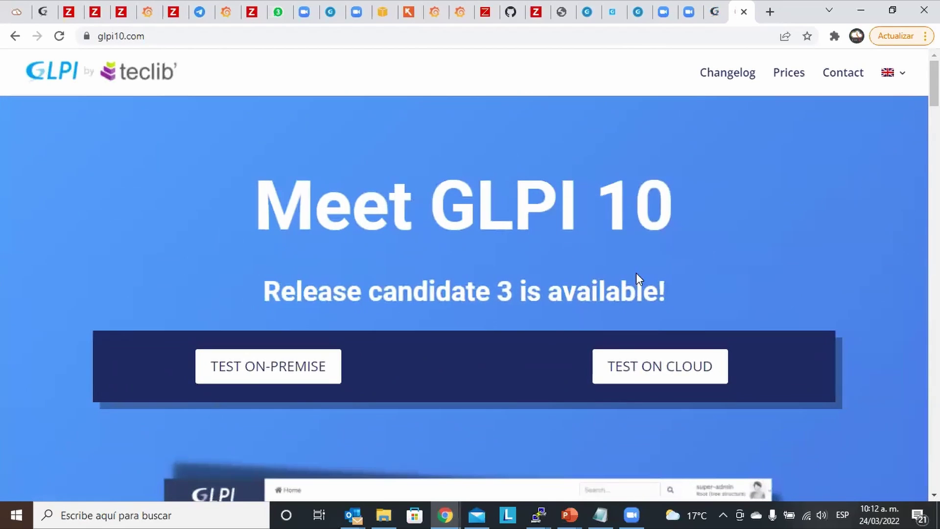
# Step: Open the cloud test registration page for GLPI 10 RC, and return to the GLPI Network Public registration form
pyautogui.click(668, 368)
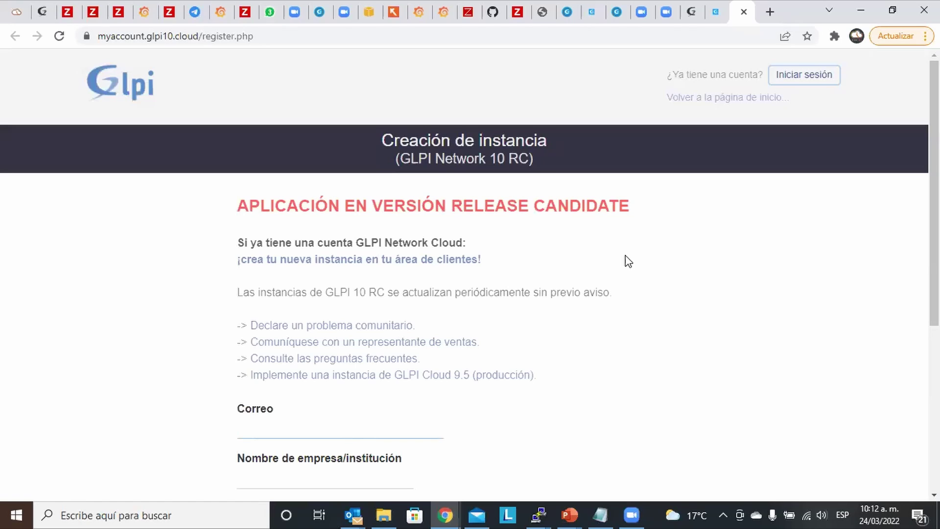
pyautogui.click(710, 19)
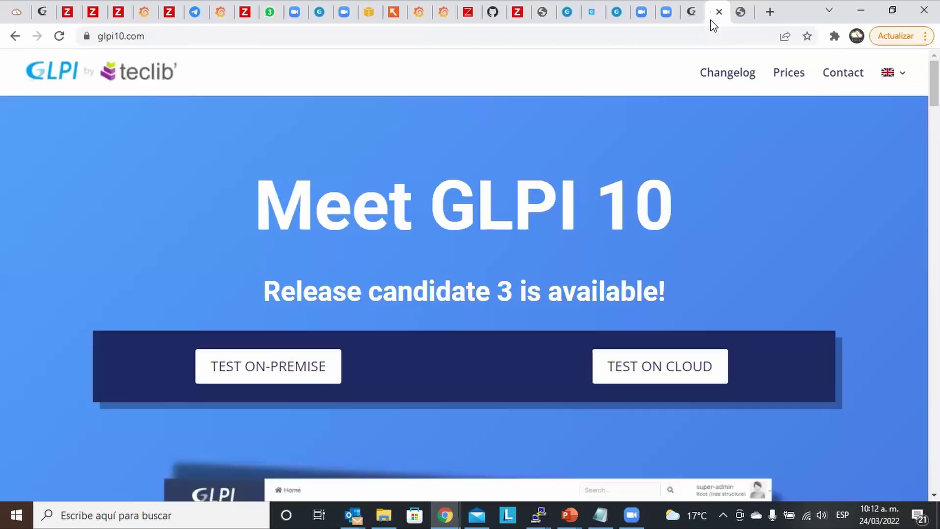
pyautogui.click(688, 18)
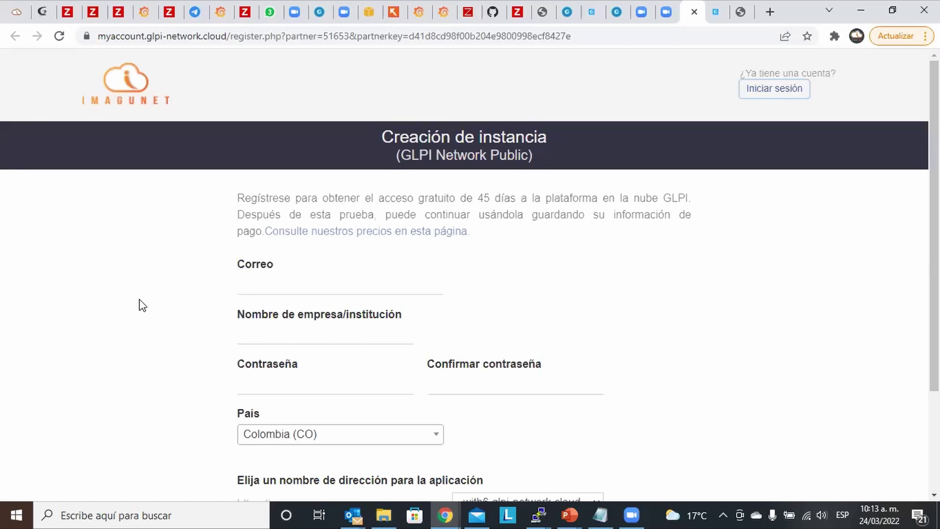
# Step: View the GLPI Agent ToolBox inventory page, and switch back to the window showing the GLPI Marketplace
pyautogui.hotkey('alt', 'Tab')
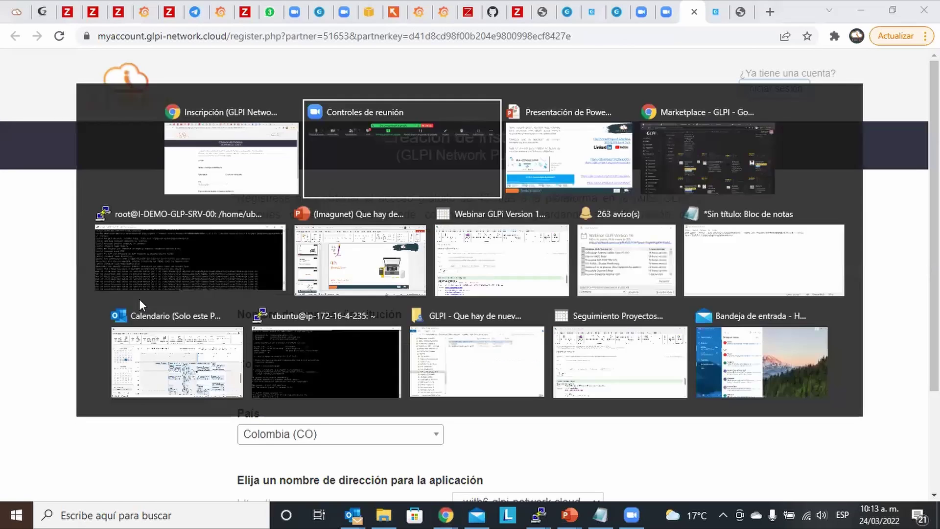
pyautogui.click(315, 14)
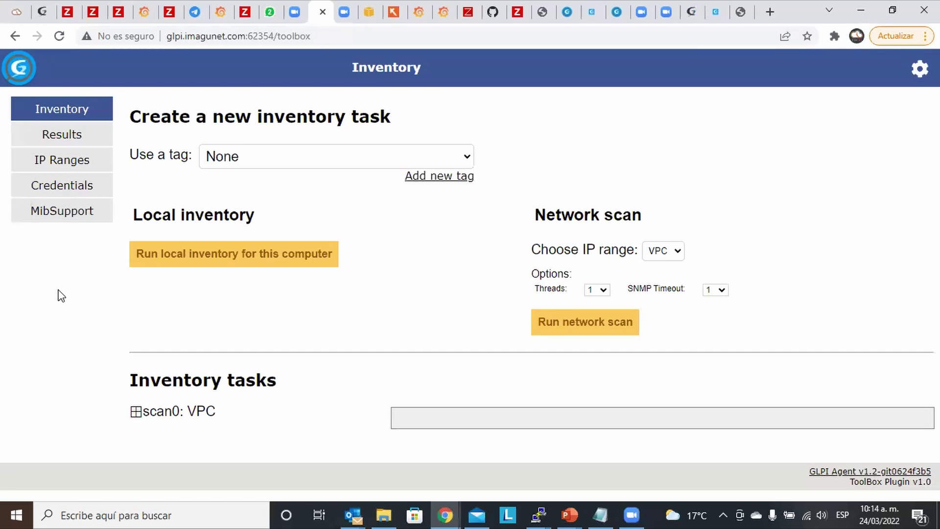
pyautogui.hotkey('alt', 'Tab')
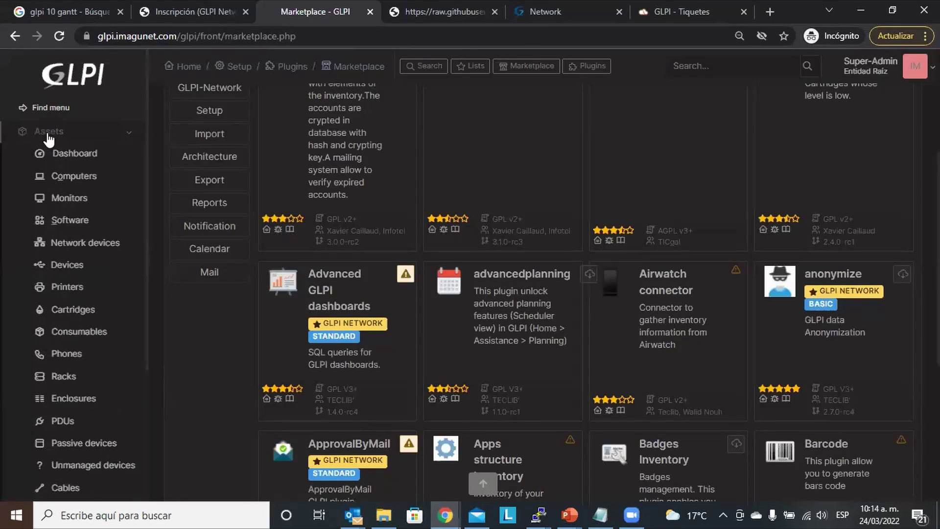